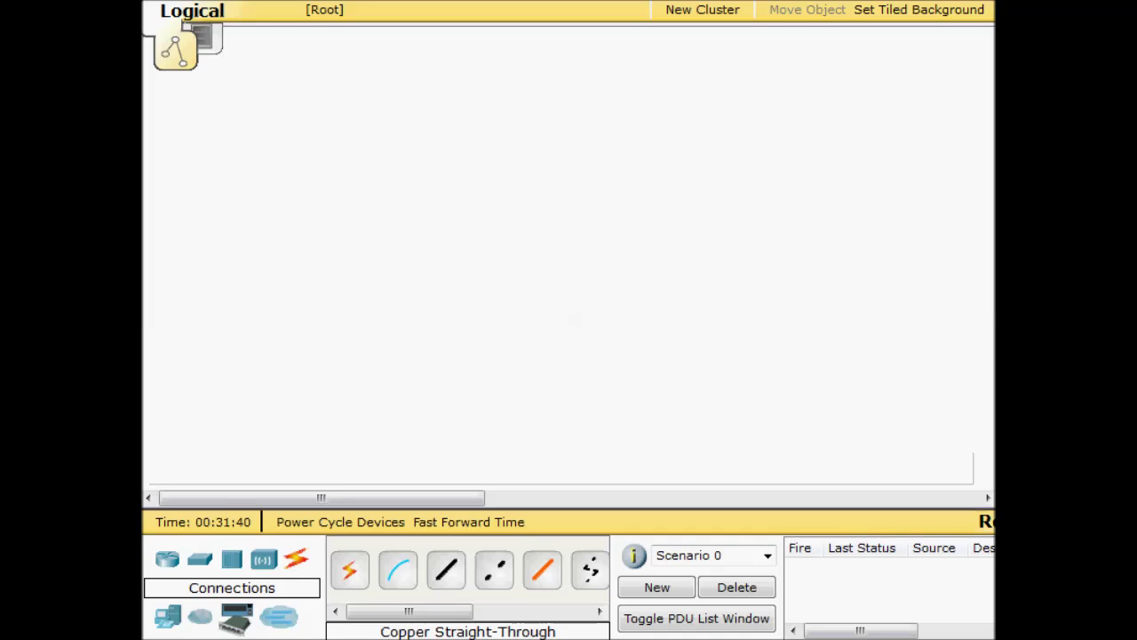
# - Show the router models (1841, 2620XM, 2621XM, 2811) beside the empty workspace
pyautogui.click(167, 562)
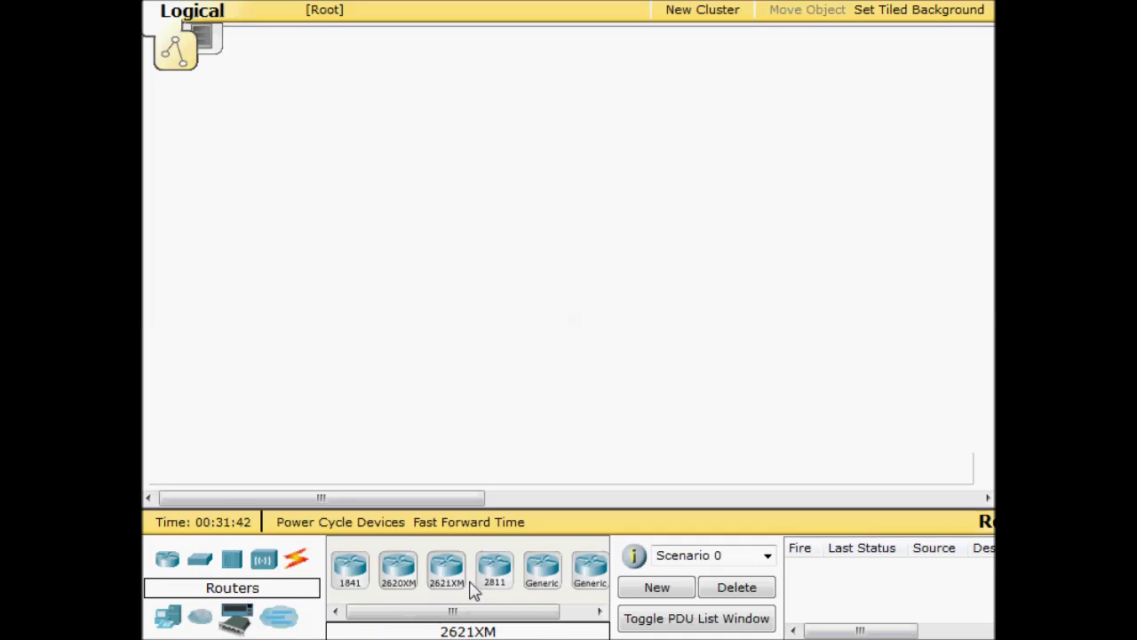
# - Place a 2811 router with a 2960 switch below it, then move both to the left
pyautogui.moveTo(495, 573); pyautogui.dragTo(572, 127)
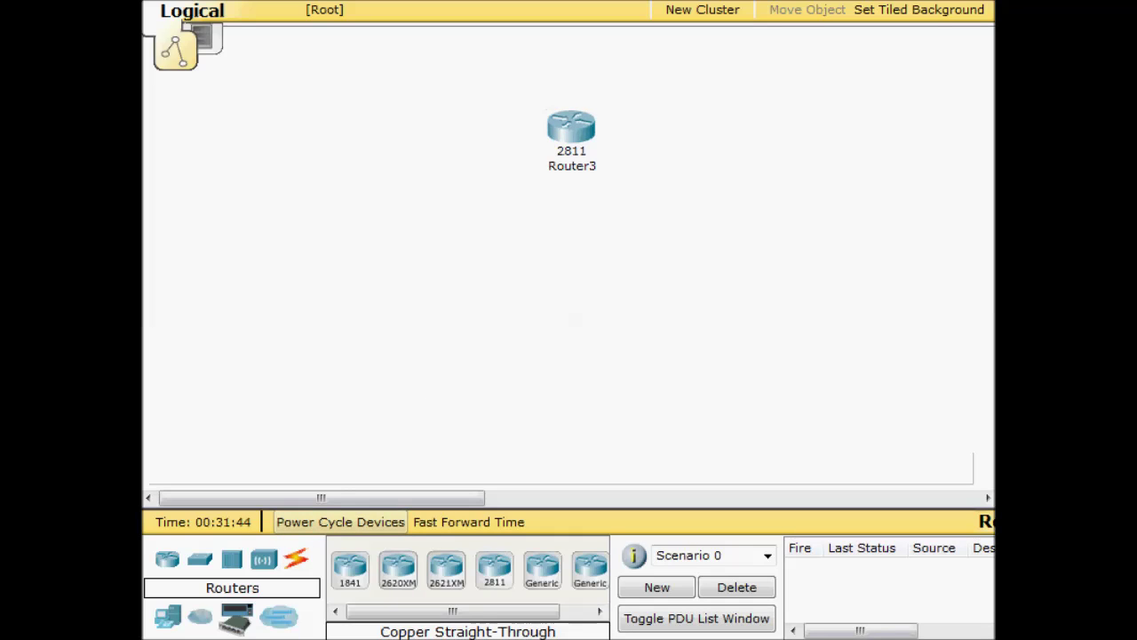
pyautogui.click(199, 561)
pyautogui.moveTo(447, 573); pyautogui.dragTo(562, 265)
pyautogui.moveTo(444, 59); pyautogui.dragTo(667, 240)
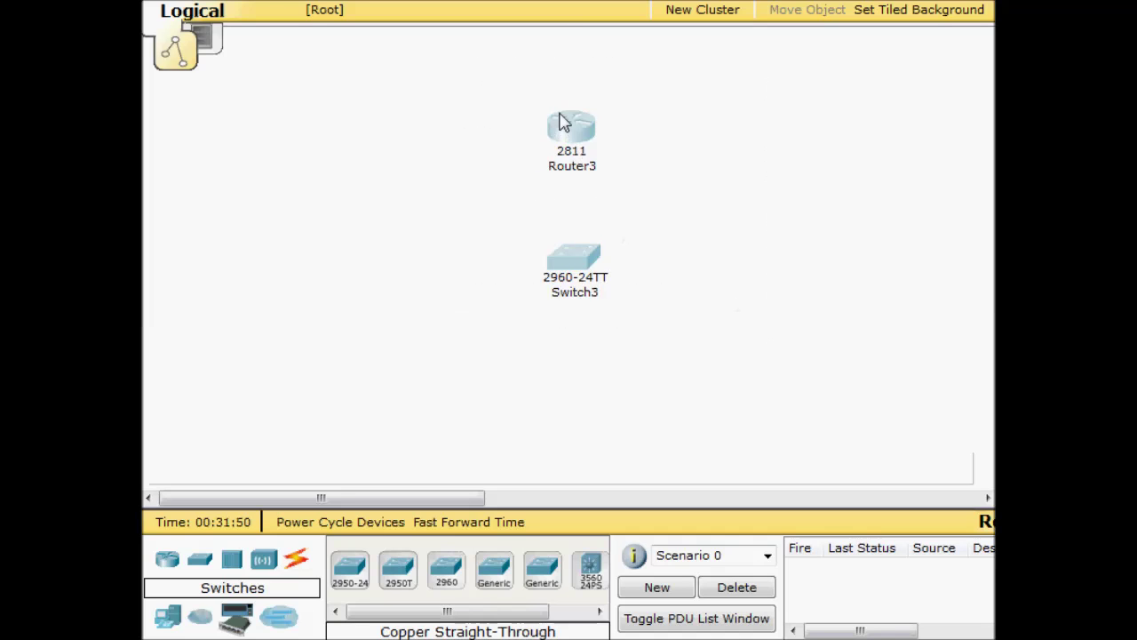
pyautogui.moveTo(561, 119); pyautogui.dragTo(308, 126)
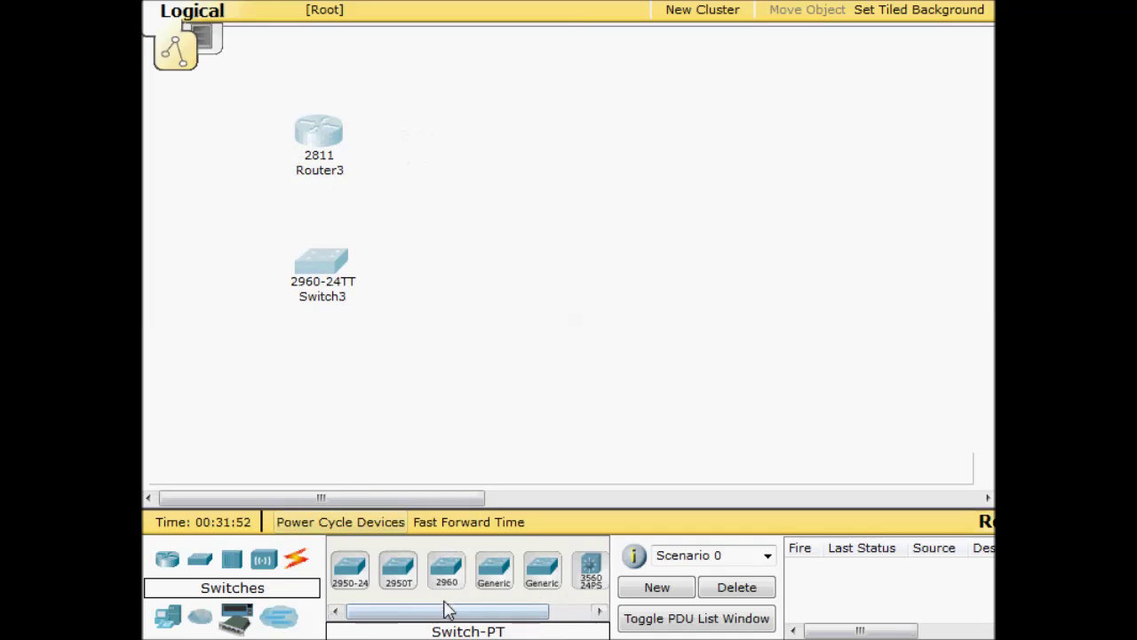
# - Add two Laptop-PT laptops and two 7960 IP phones, one phone beside each laptop
pyautogui.click(167, 615)
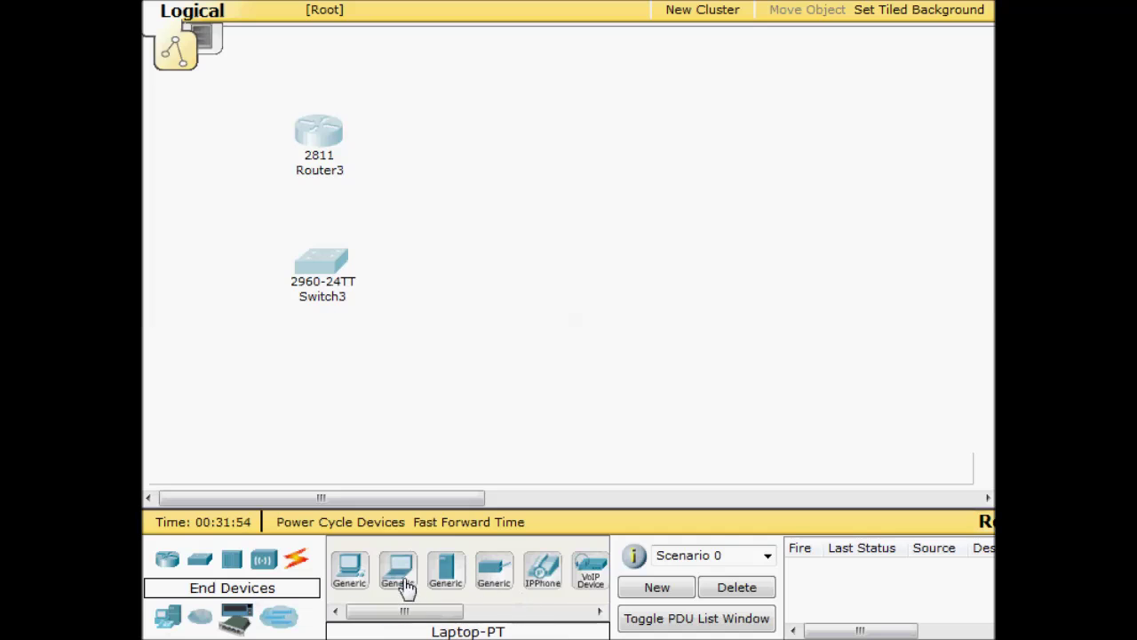
pyautogui.moveTo(399, 573); pyautogui.dragTo(659, 123)
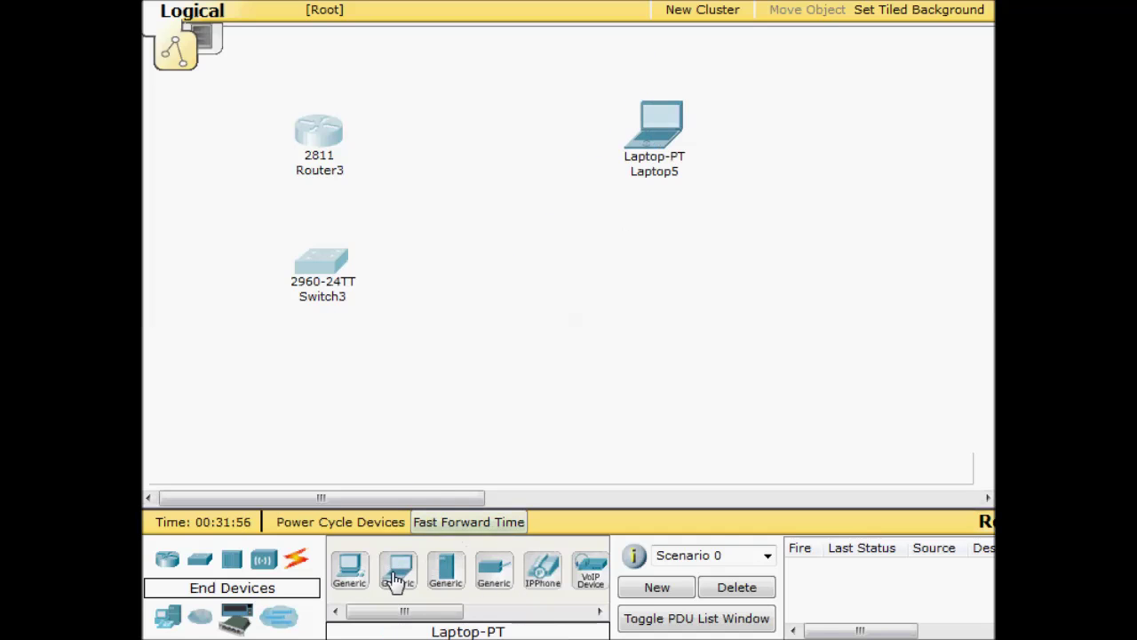
pyautogui.moveTo(395, 576); pyautogui.dragTo(662, 263)
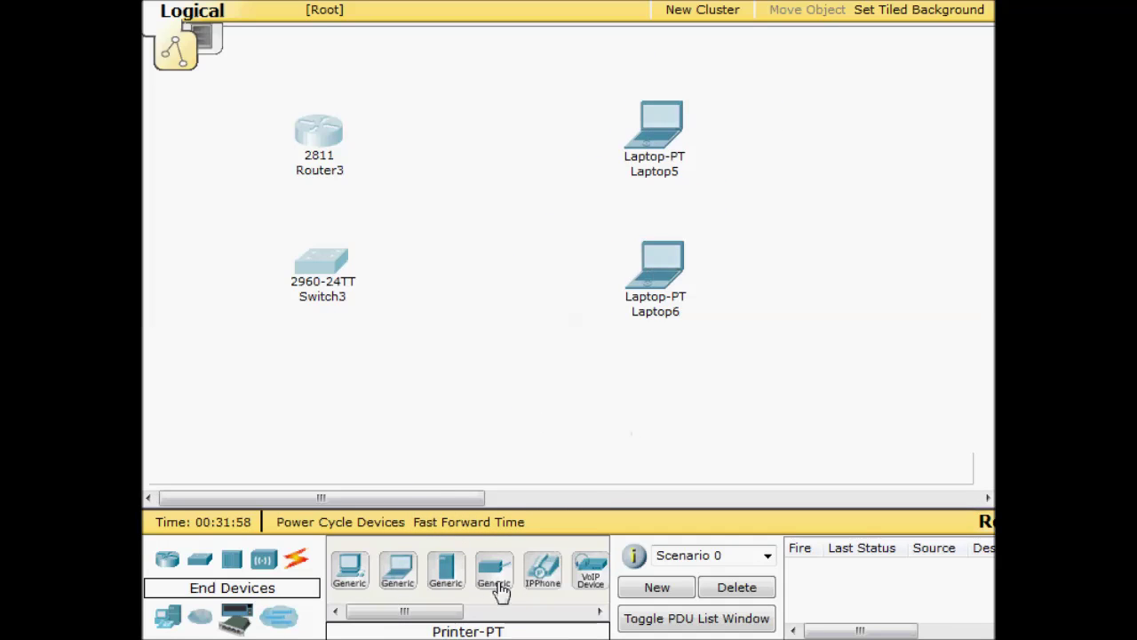
pyautogui.moveTo(533, 588); pyautogui.dragTo(538, 142)
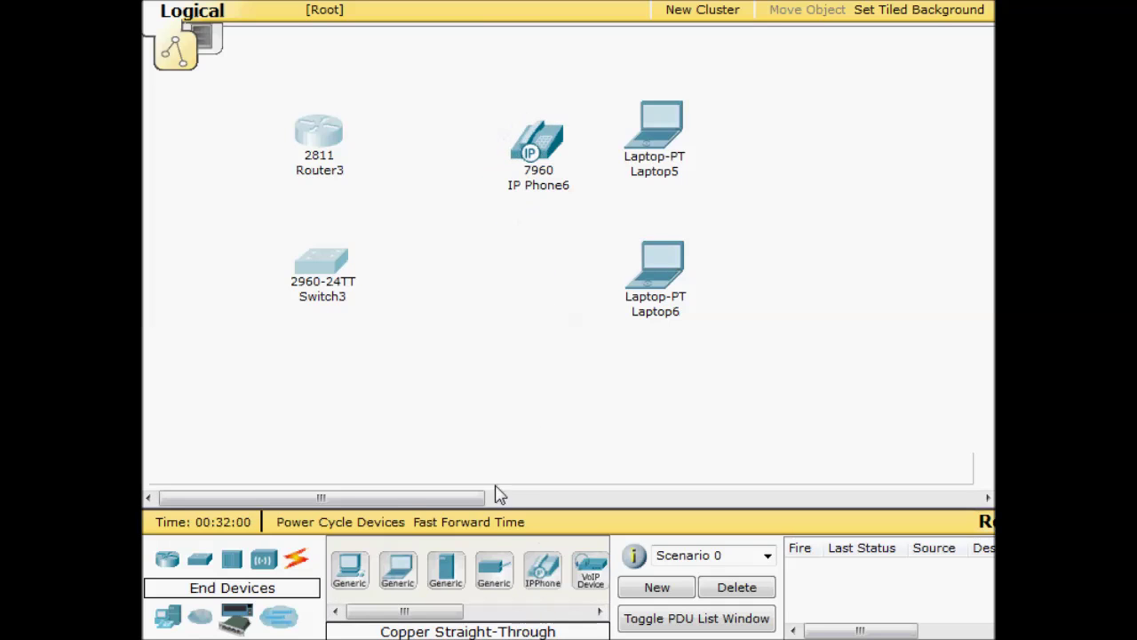
pyautogui.moveTo(543, 576); pyautogui.dragTo(526, 276)
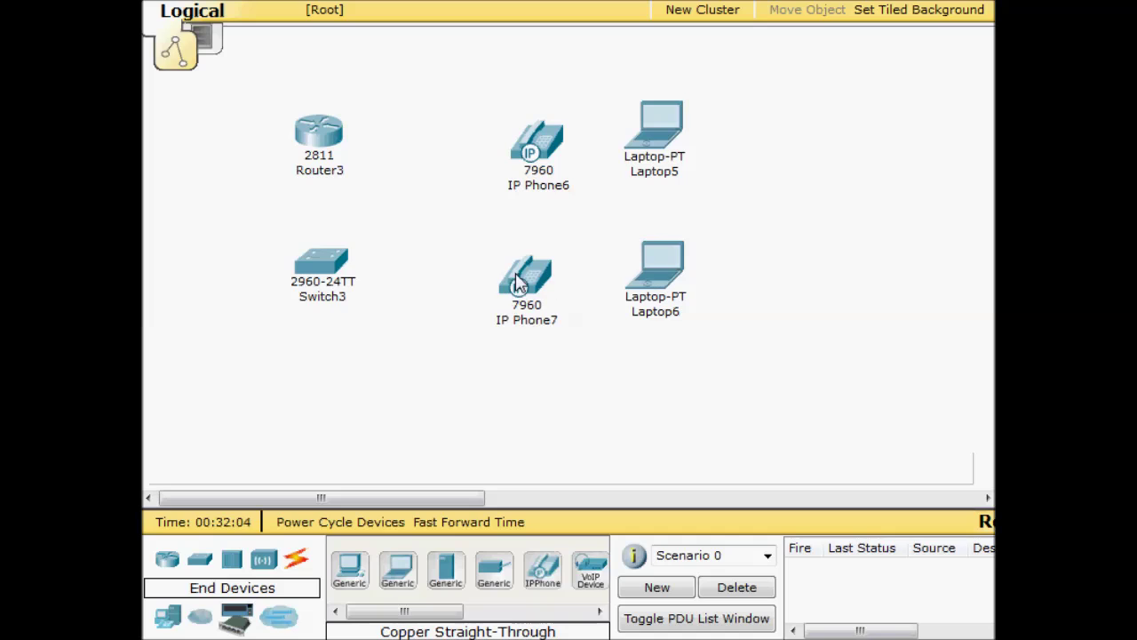
pyautogui.moveTo(515, 273); pyautogui.dragTo(526, 273)
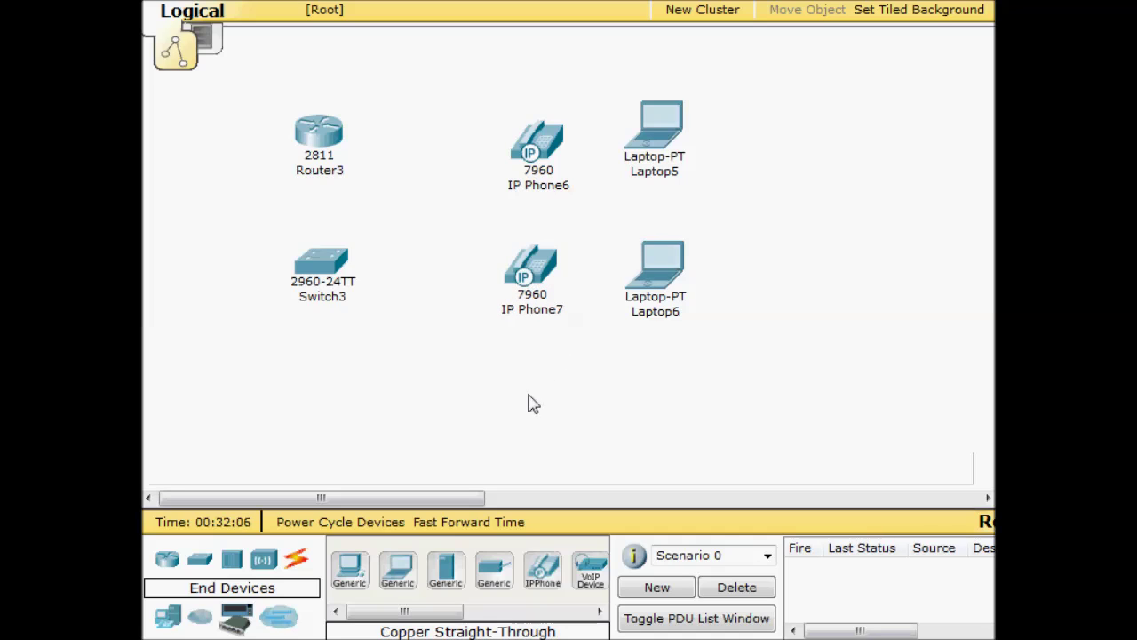
# - Cable Laptop6 to IP Phone7's PC port and Laptop5 to IP Phone6's PC port with copper straight-through links
pyautogui.click(297, 559)
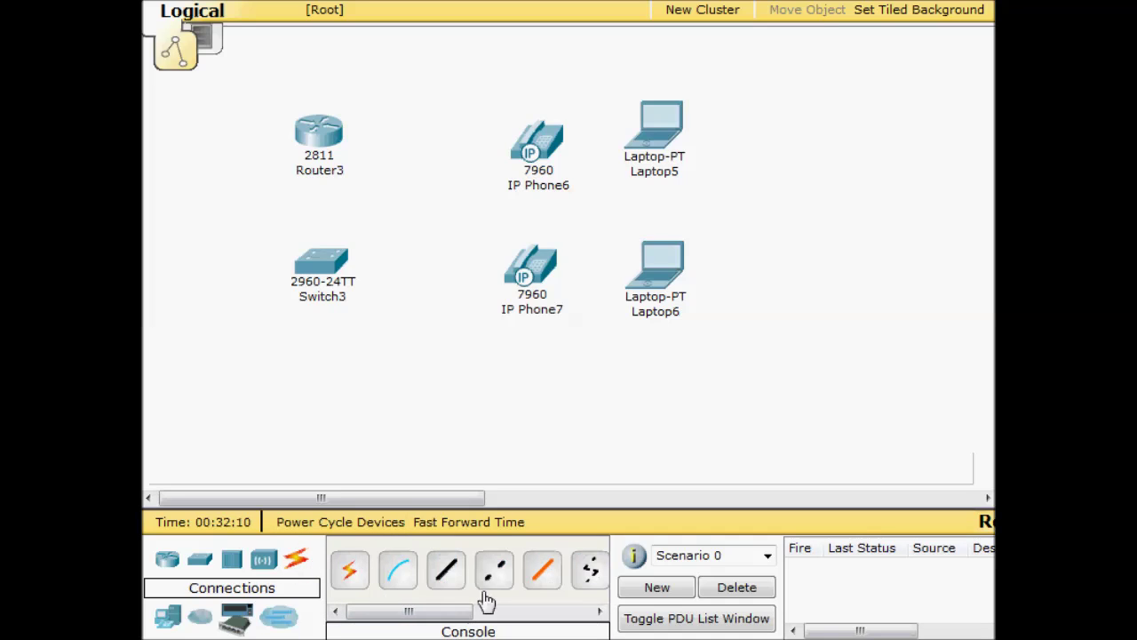
pyautogui.click(445, 582)
pyautogui.click(666, 279)
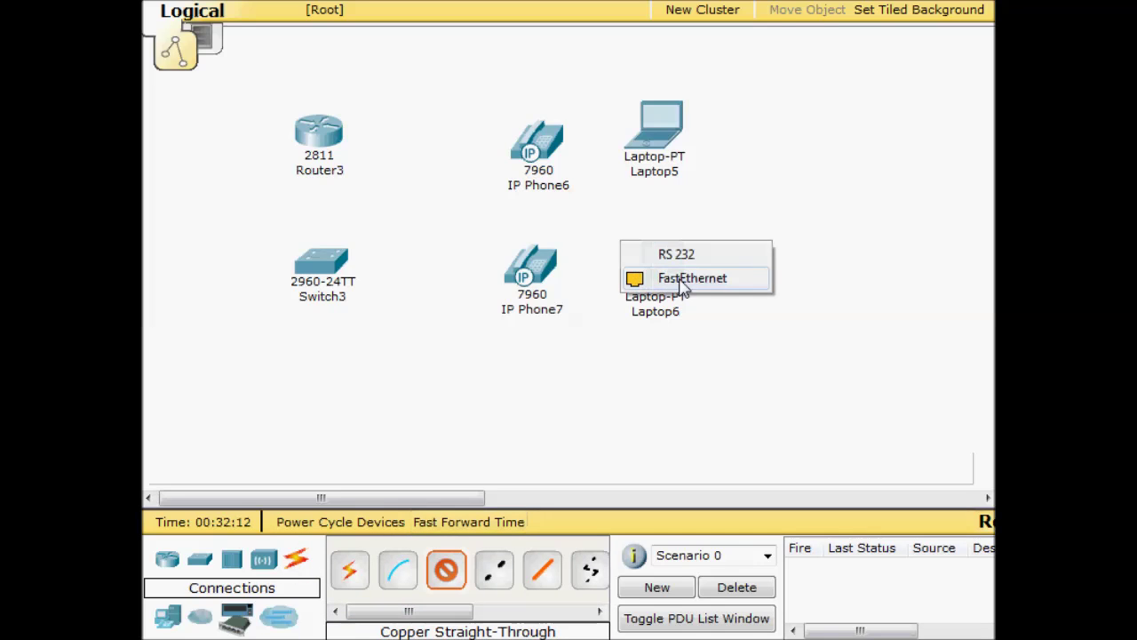
pyautogui.click(677, 277)
pyautogui.click(540, 266)
pyautogui.click(546, 286)
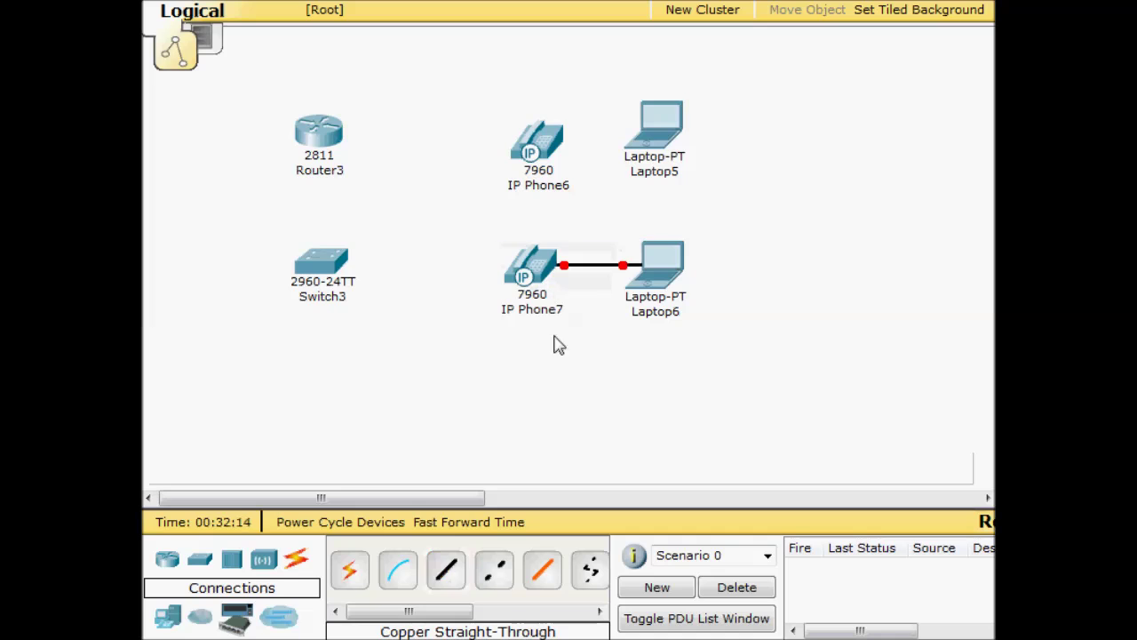
pyautogui.click(446, 570)
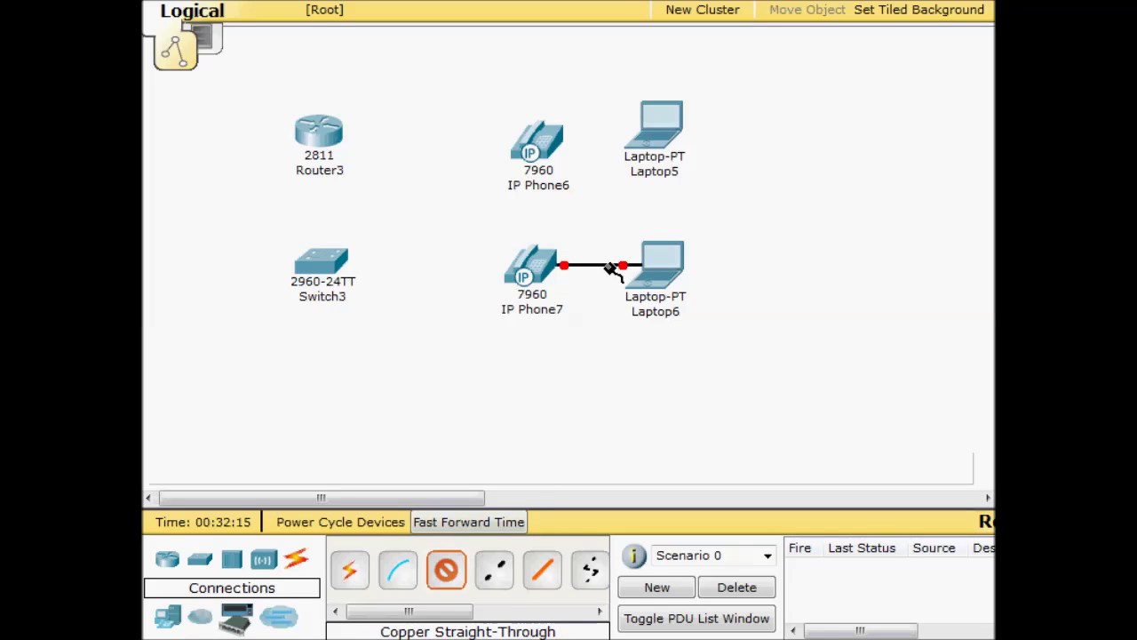
pyautogui.click(660, 117)
pyautogui.click(668, 140)
pyautogui.click(540, 140)
pyautogui.click(558, 156)
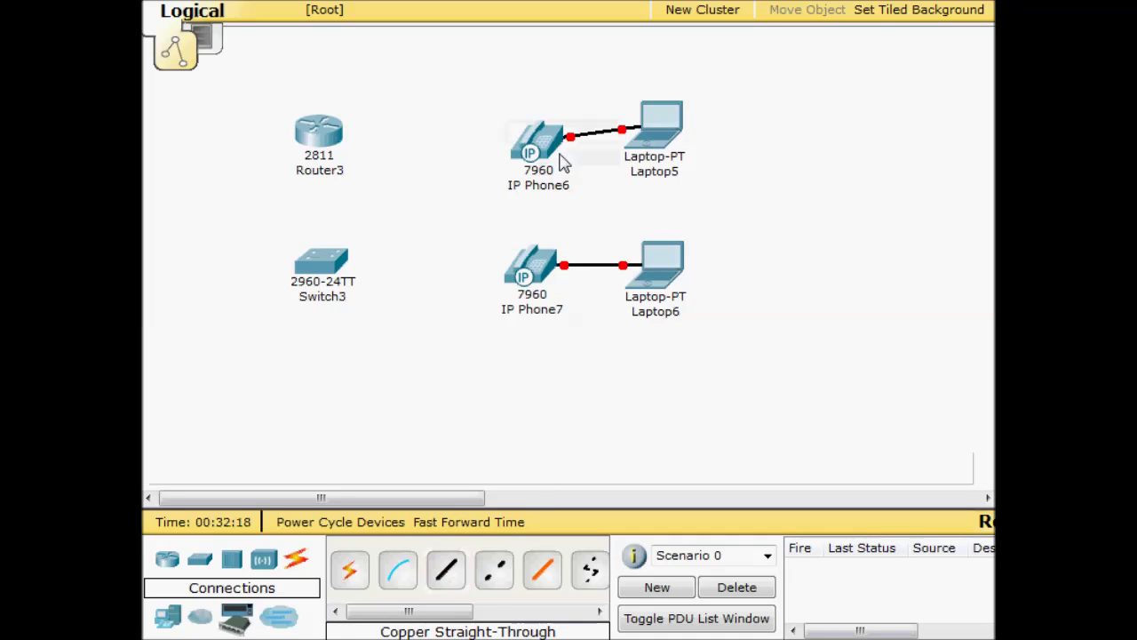
pyautogui.moveTo(662, 131); pyautogui.dragTo(668, 149)
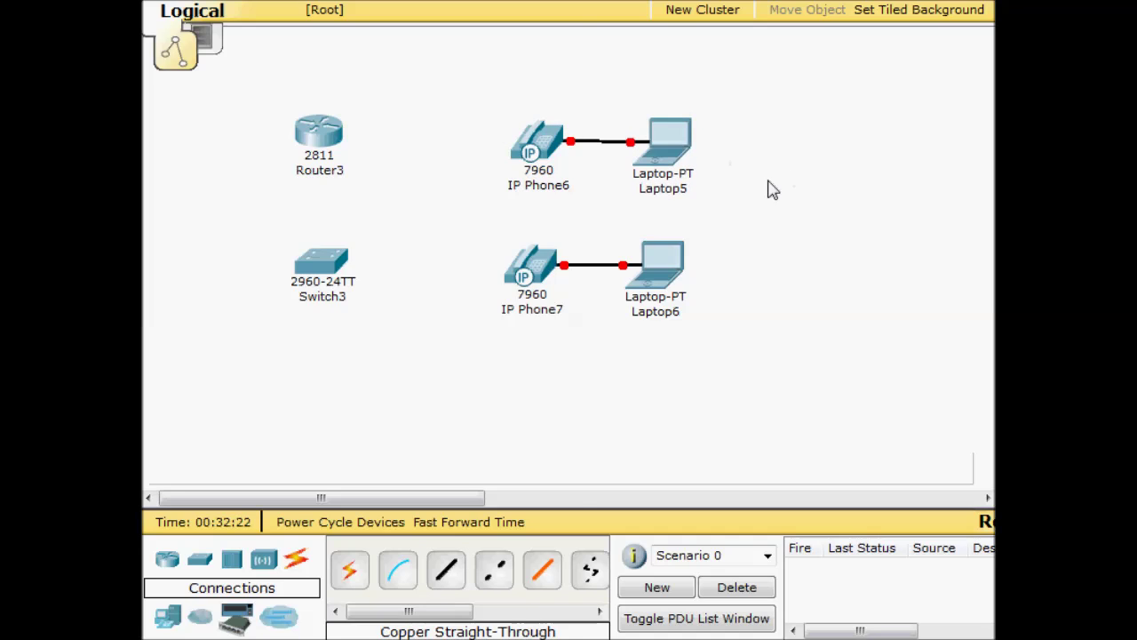
# - Connect IP Phone7's Switch port to Switch3 Fa0/1 and IP Phone6's to Fa0/2
pyautogui.click(446, 569)
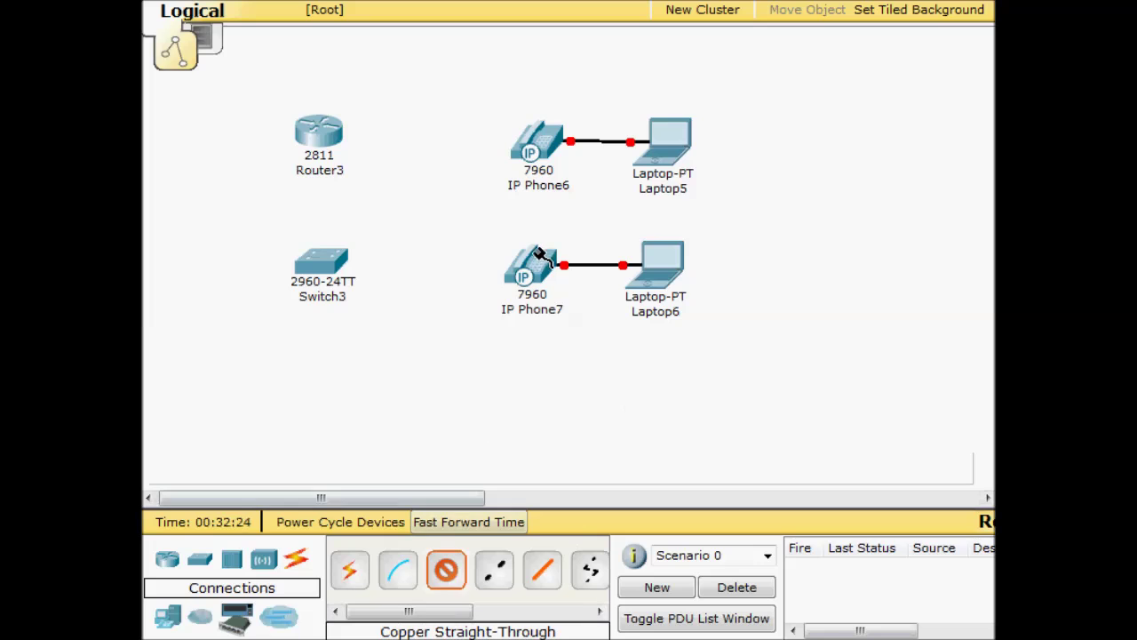
pyautogui.click(531, 263)
pyautogui.click(568, 256)
pyautogui.click(313, 261)
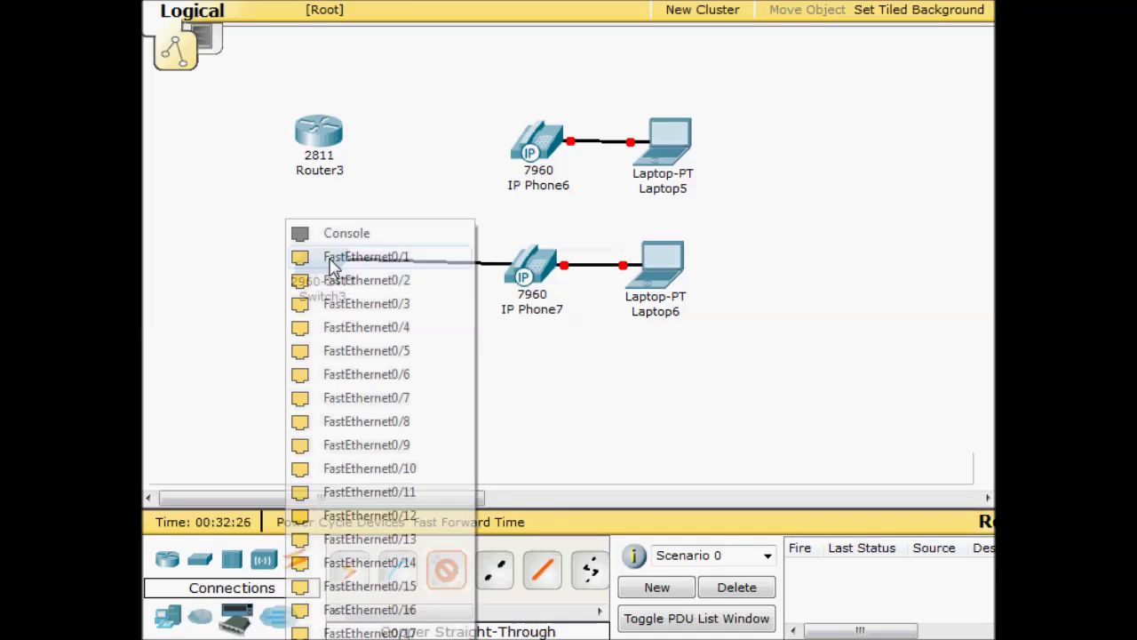
pyautogui.click(360, 257)
pyautogui.click(446, 569)
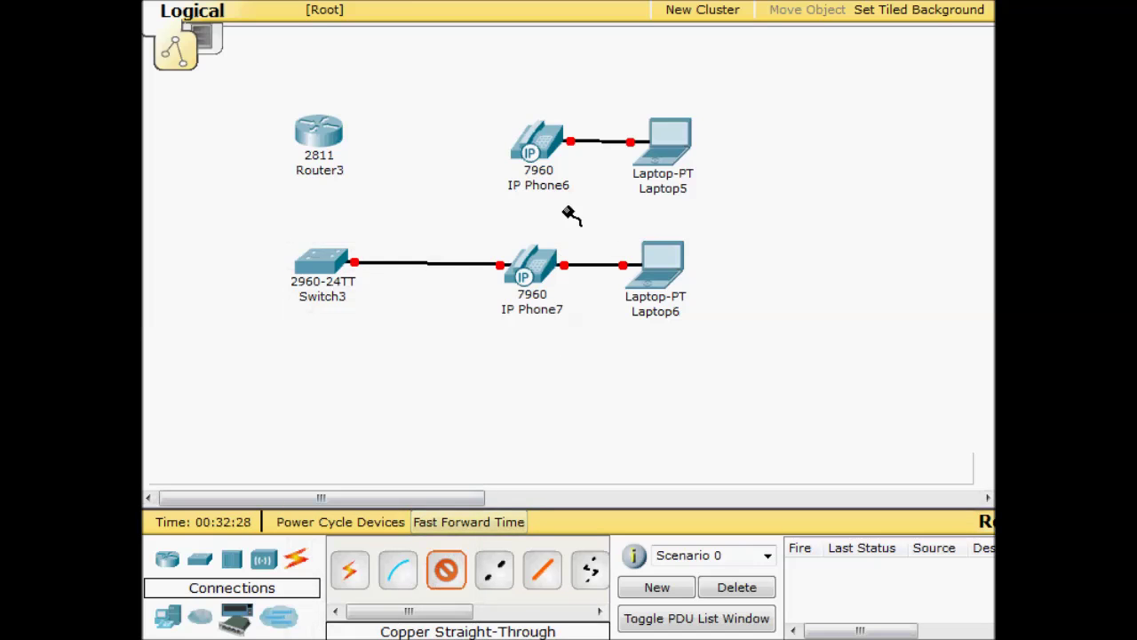
pyautogui.click(537, 149)
pyautogui.click(551, 134)
pyautogui.click(324, 262)
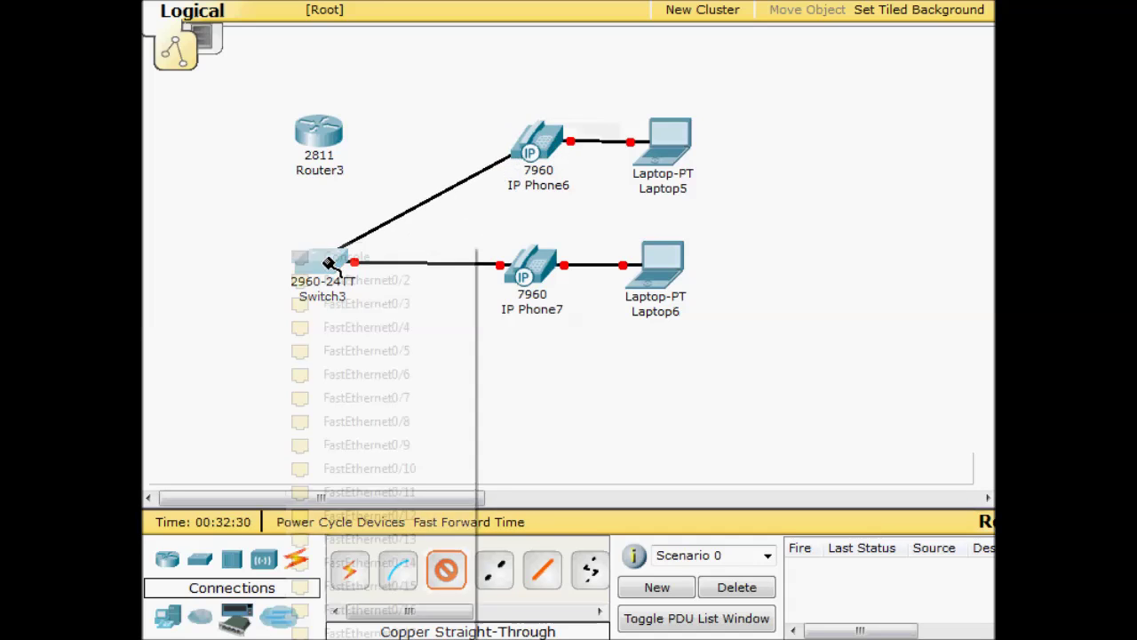
pyautogui.click(367, 281)
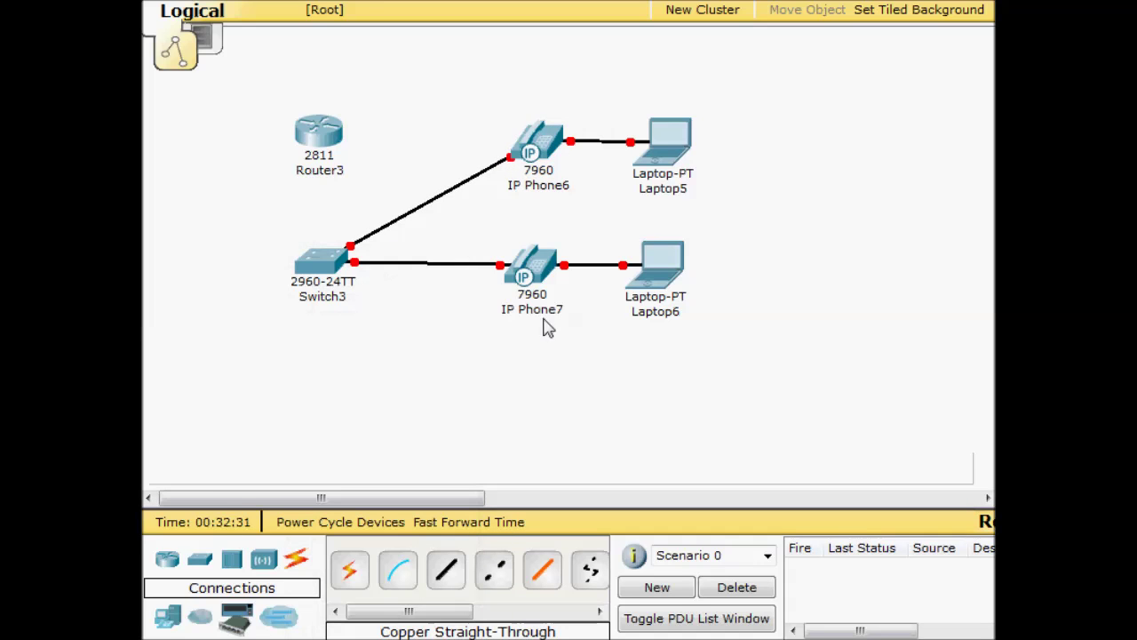
pyautogui.click(544, 143)
# - Plug the power adapters into IP Phone6 and IP Phone7
pyautogui.moveTo(490, 79); pyautogui.dragTo(599, 63)
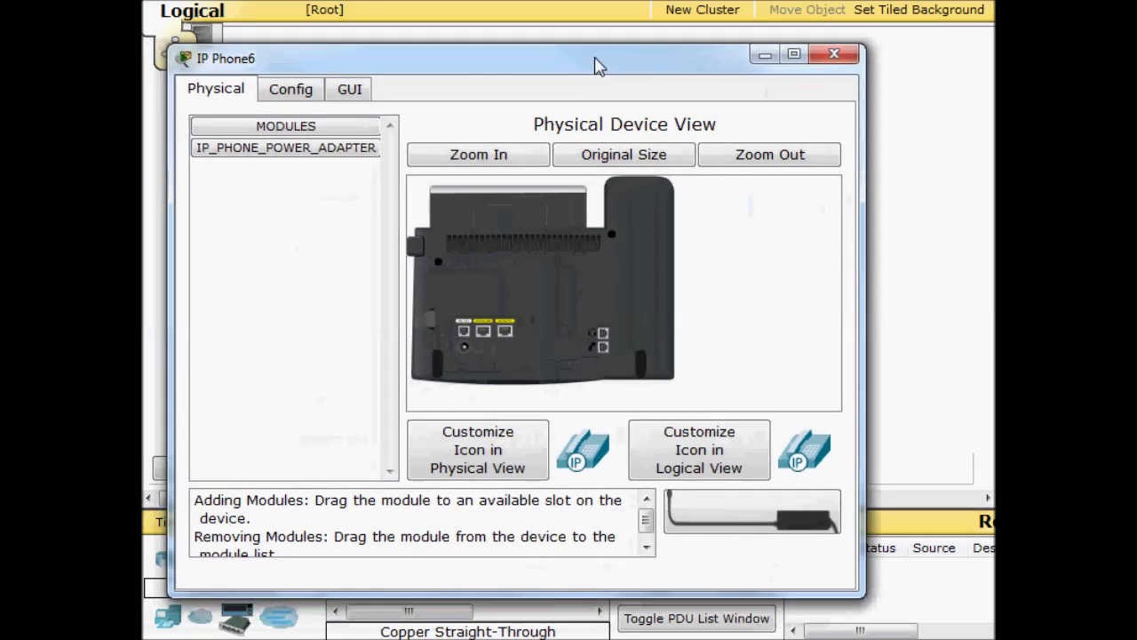
pyautogui.moveTo(357, 157); pyautogui.dragTo(471, 355)
pyautogui.click(834, 54)
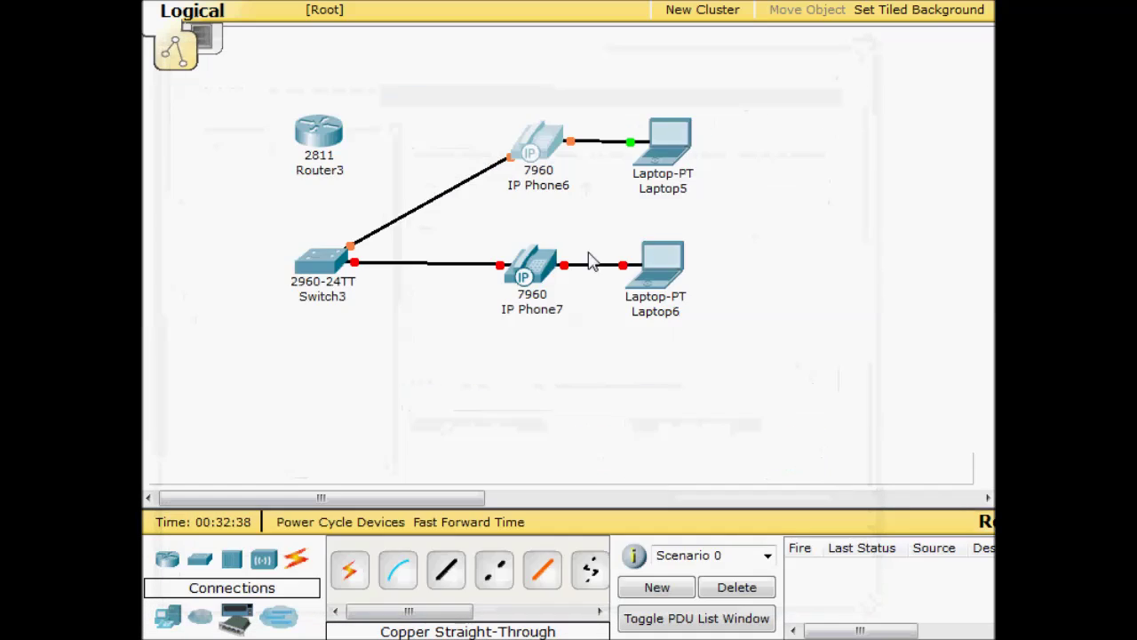
pyautogui.click(545, 272)
pyautogui.moveTo(435, 0); pyautogui.dragTo(684, 48)
pyautogui.moveTo(364, 126); pyautogui.dragTo(519, 327)
pyautogui.click(861, 31)
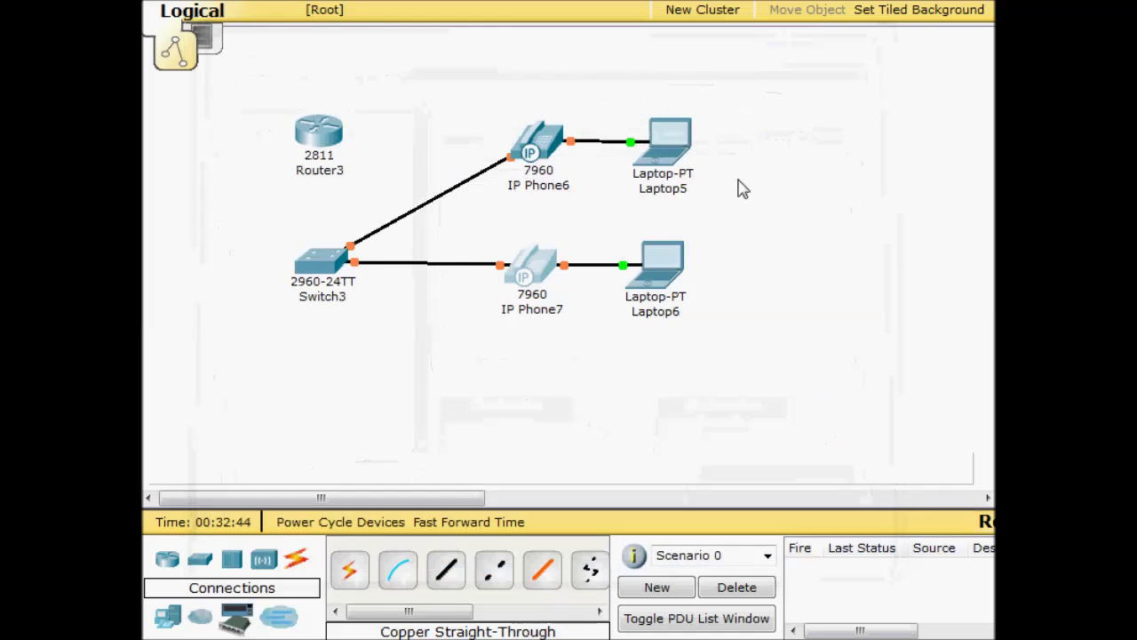
# - Set Laptop5's IP configuration to DHCP
pyautogui.click(668, 142)
pyautogui.moveTo(395, 25); pyautogui.dragTo(440, 75)
pyautogui.click(428, 78)
pyautogui.click(300, 170)
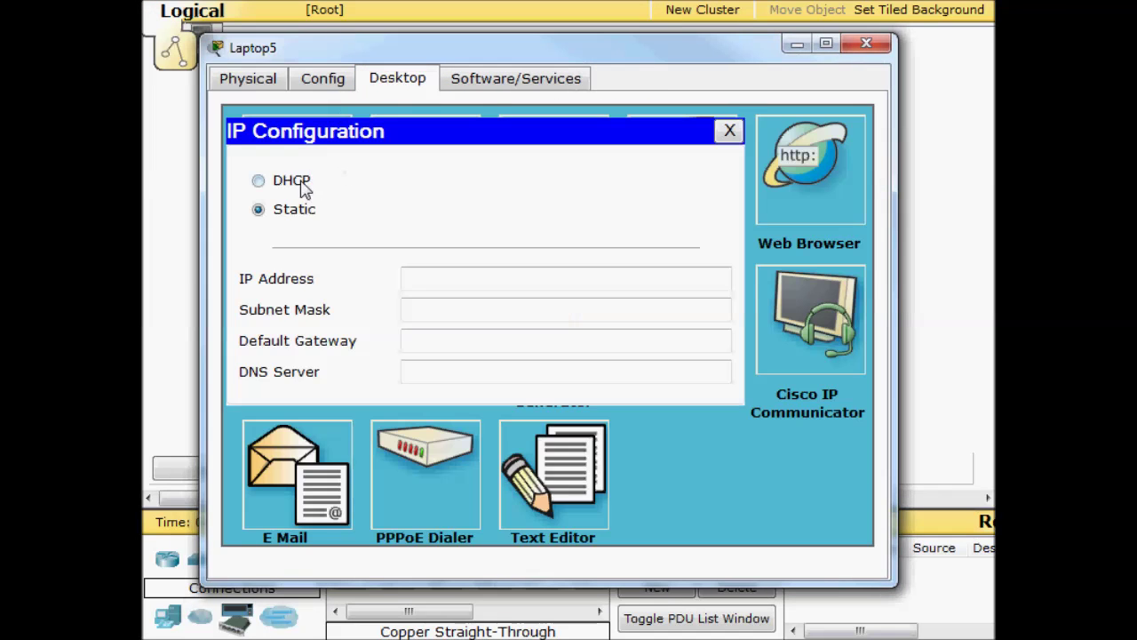
pyautogui.click(302, 182)
pyautogui.click(730, 130)
pyautogui.click(867, 43)
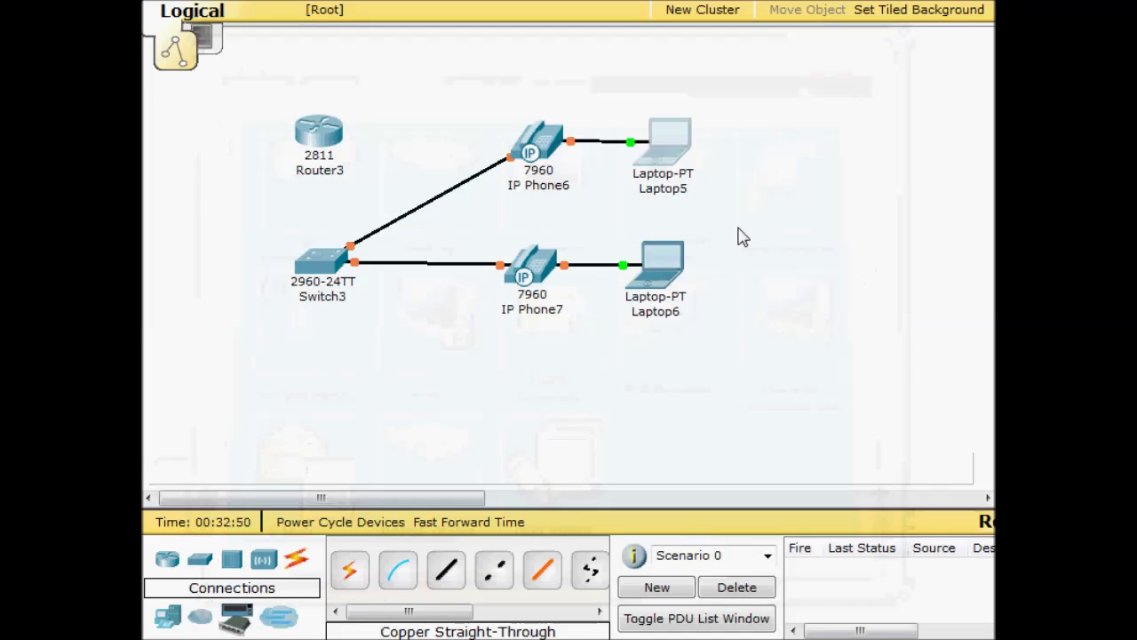
# - Set Laptop6's IP configuration to DHCP and close its window
pyautogui.click(662, 259)
pyautogui.moveTo(561, 132); pyautogui.dragTo(721, 82)
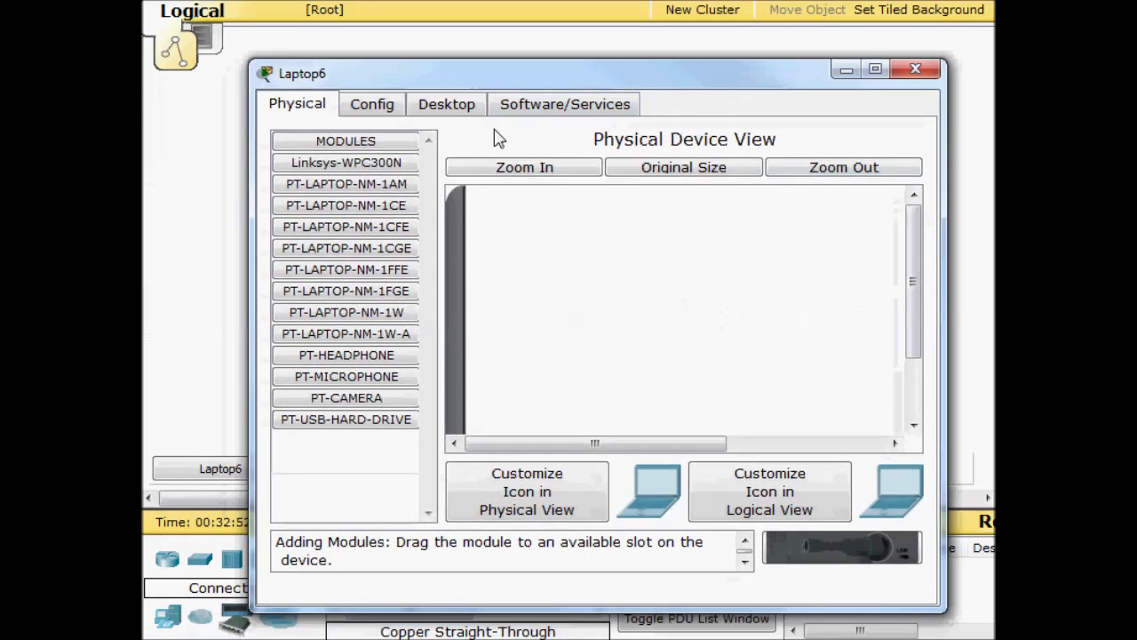
pyautogui.click(442, 105)
pyautogui.click(370, 206)
pyautogui.click(355, 208)
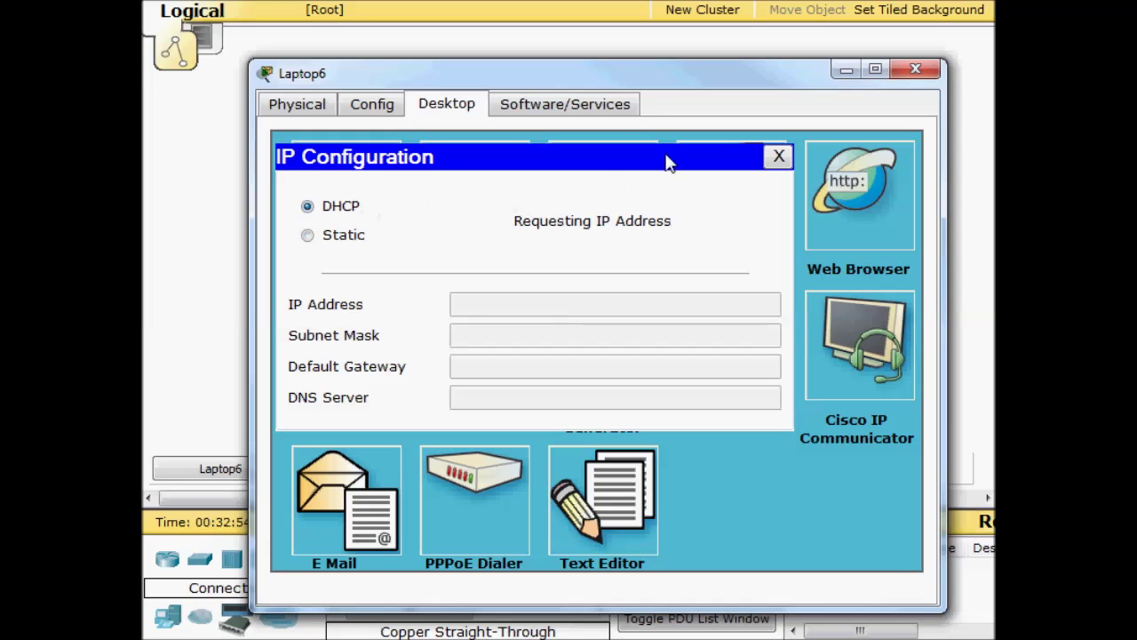
pyautogui.click(778, 156)
pyautogui.click(917, 71)
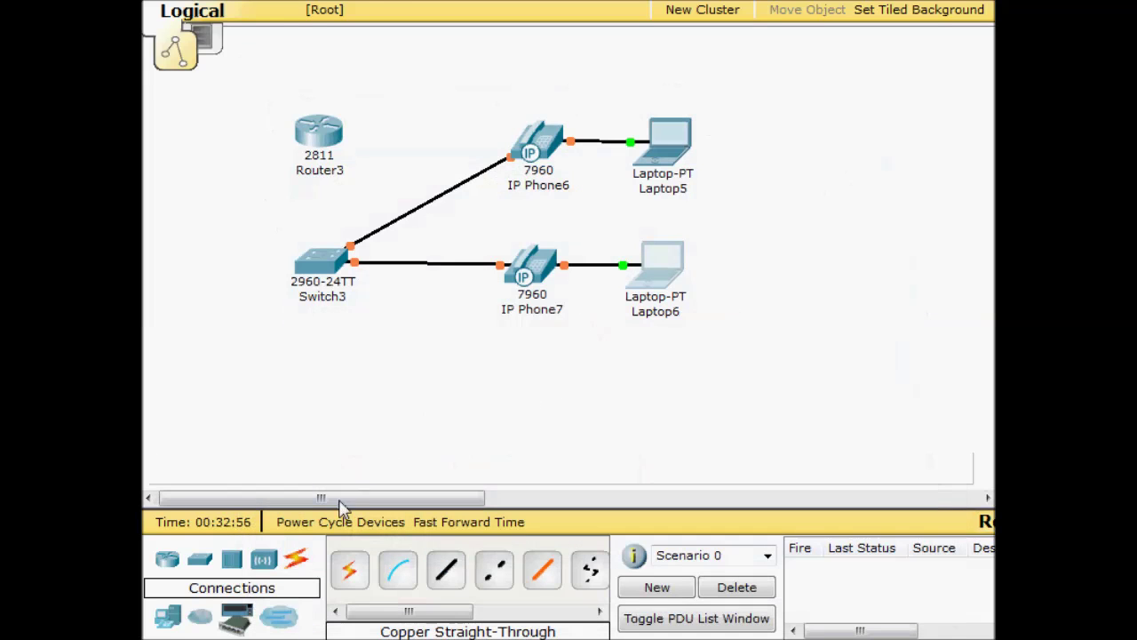
# - Run a copper cable from a Switch3 port to Router3's FastEthernet0/1
pyautogui.click(446, 569)
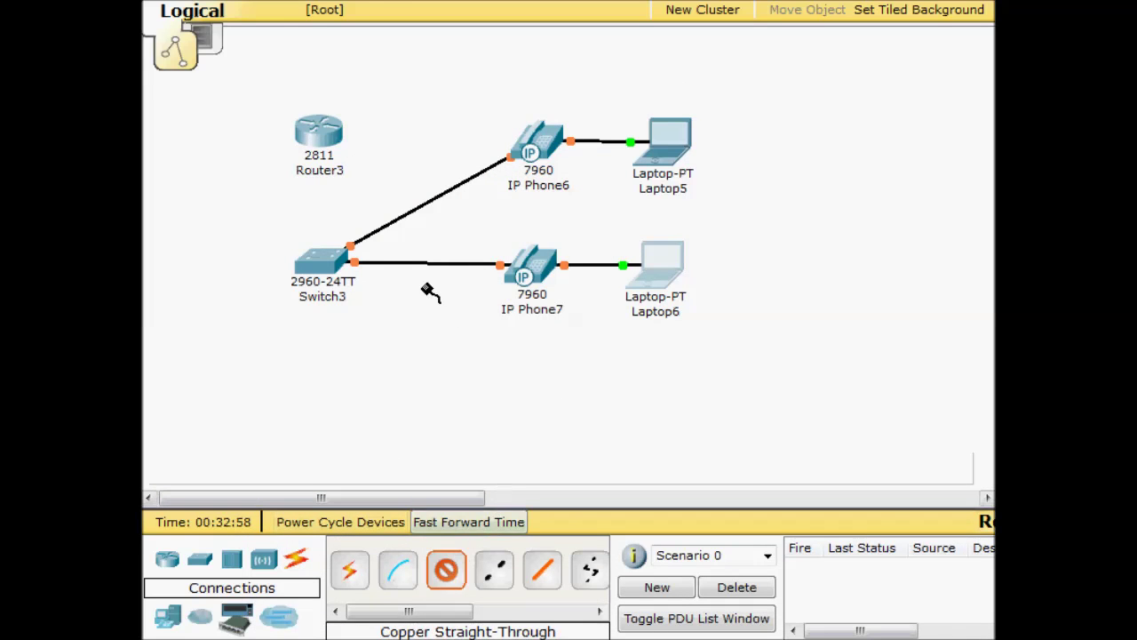
pyautogui.click(326, 265)
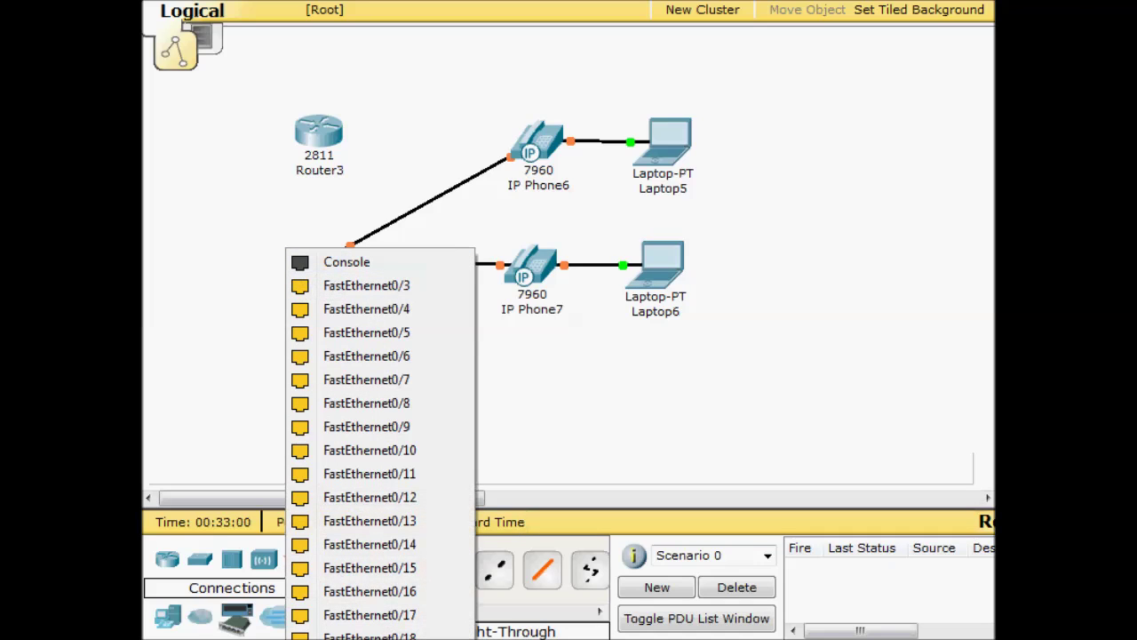
pyautogui.click(355, 285)
pyautogui.click(320, 135)
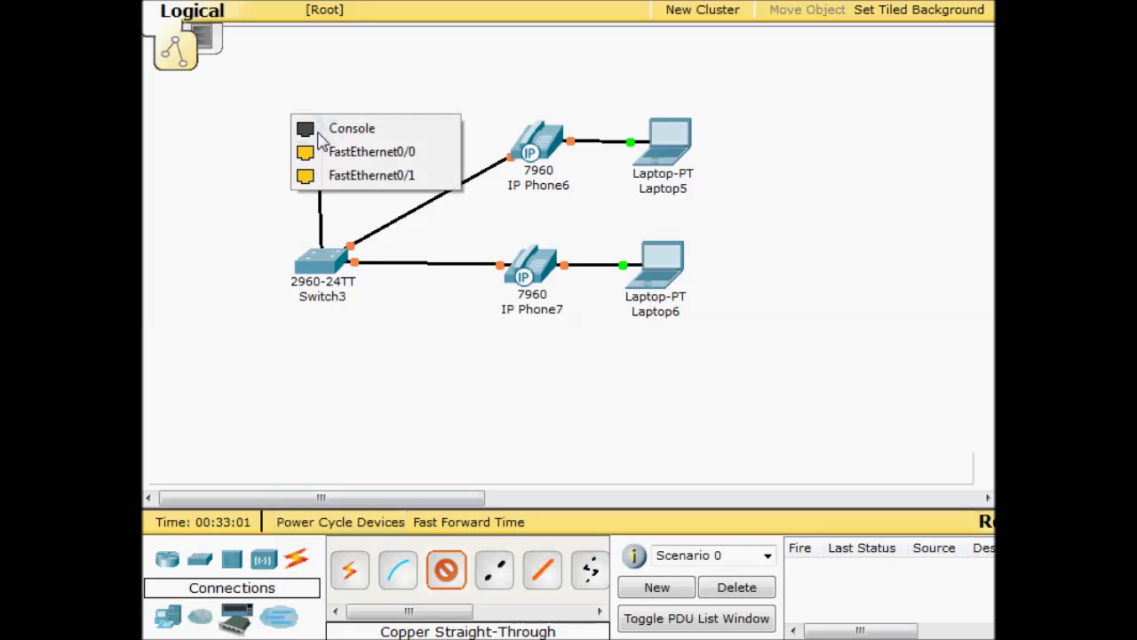
pyautogui.click(364, 175)
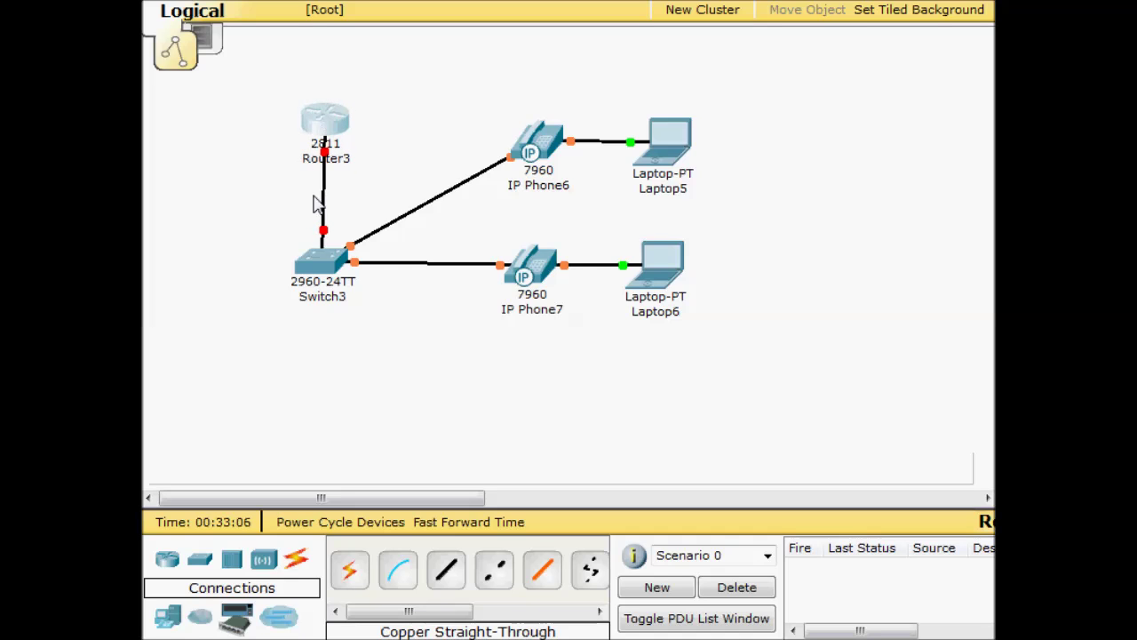
pyautogui.click(327, 260)
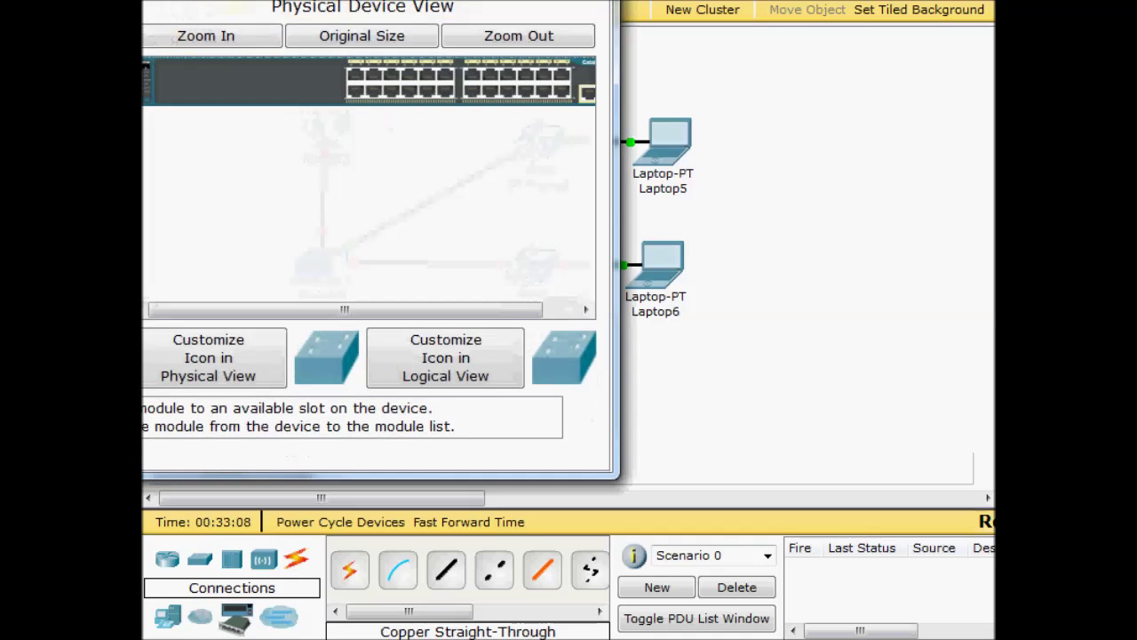
# - In Switch3's CLI, enter global configuration mode and set the hostname to Site1_SW
pyautogui.moveTo(450, 5); pyautogui.dragTo(681, 53)
pyautogui.click(423, 75)
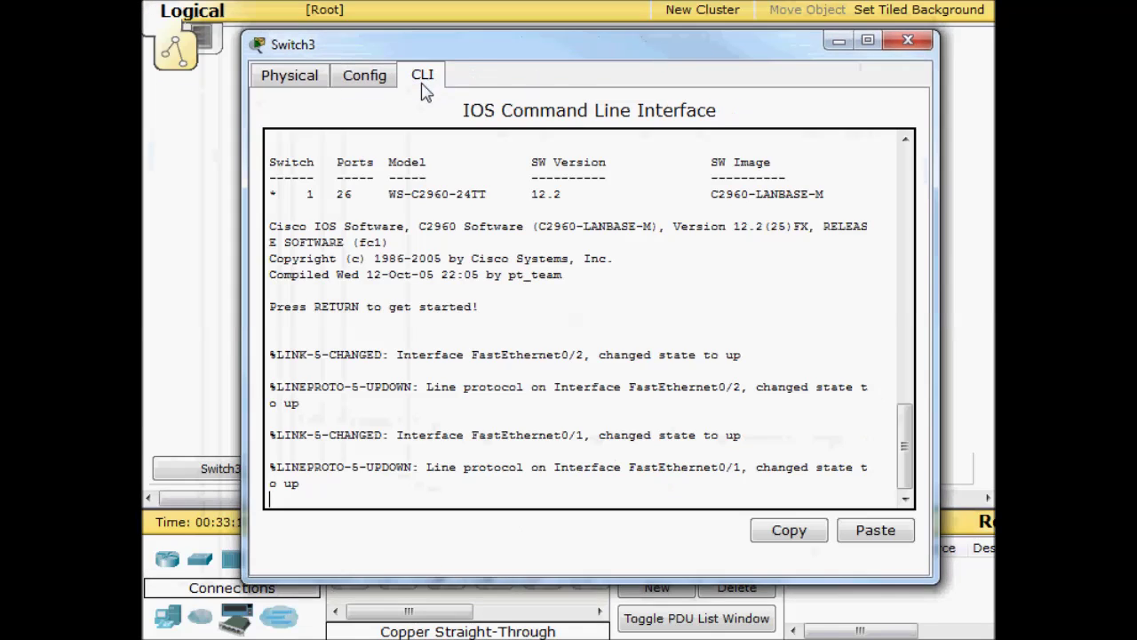
pyautogui.press('Return')
pyautogui.press('Return')
pyautogui.press('Return')
pyautogui.press('Return')
pyautogui.press('Return')
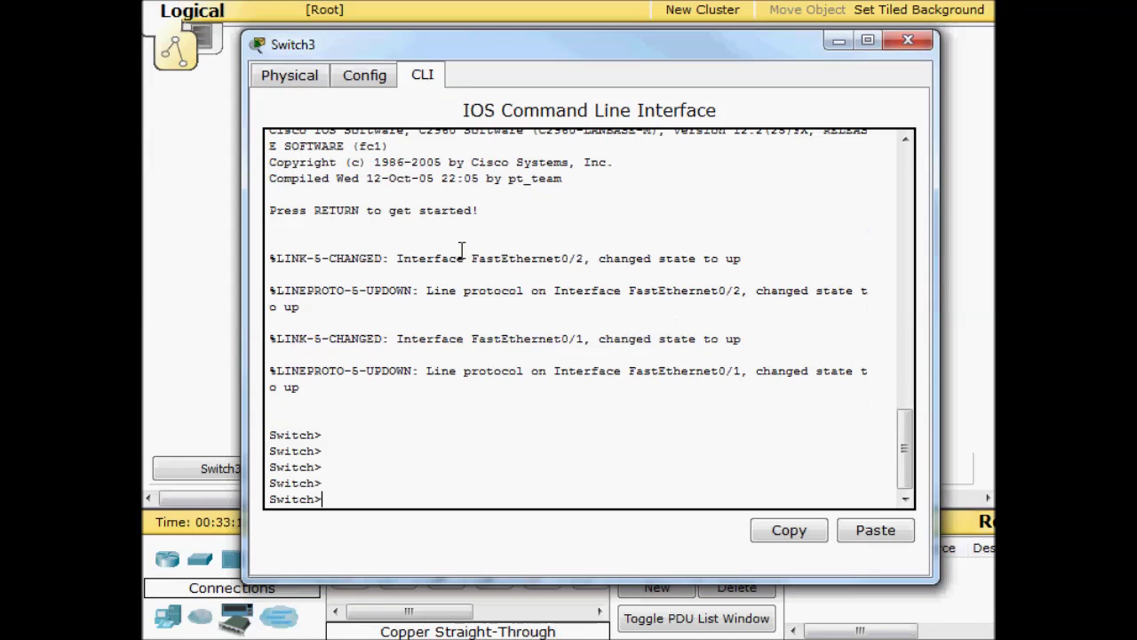
pyautogui.write('en')
pyautogui.press('Return')
pyautogui.write('cofn')
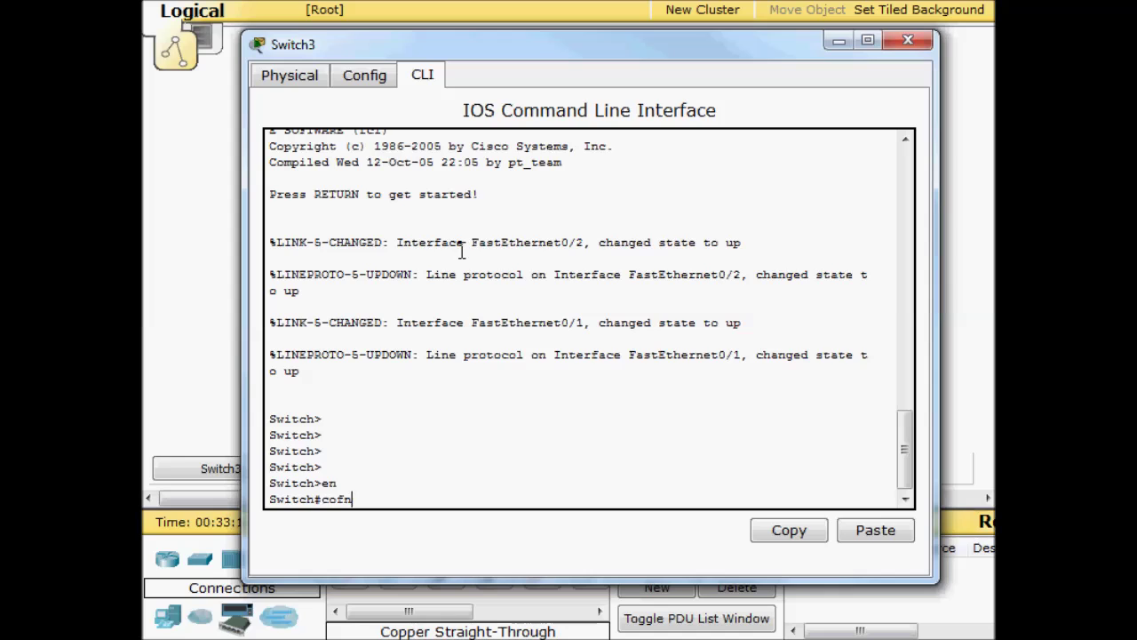
pyautogui.write('ig tnfig t')
pyautogui.press('Return')
pyautogui.write('hot')
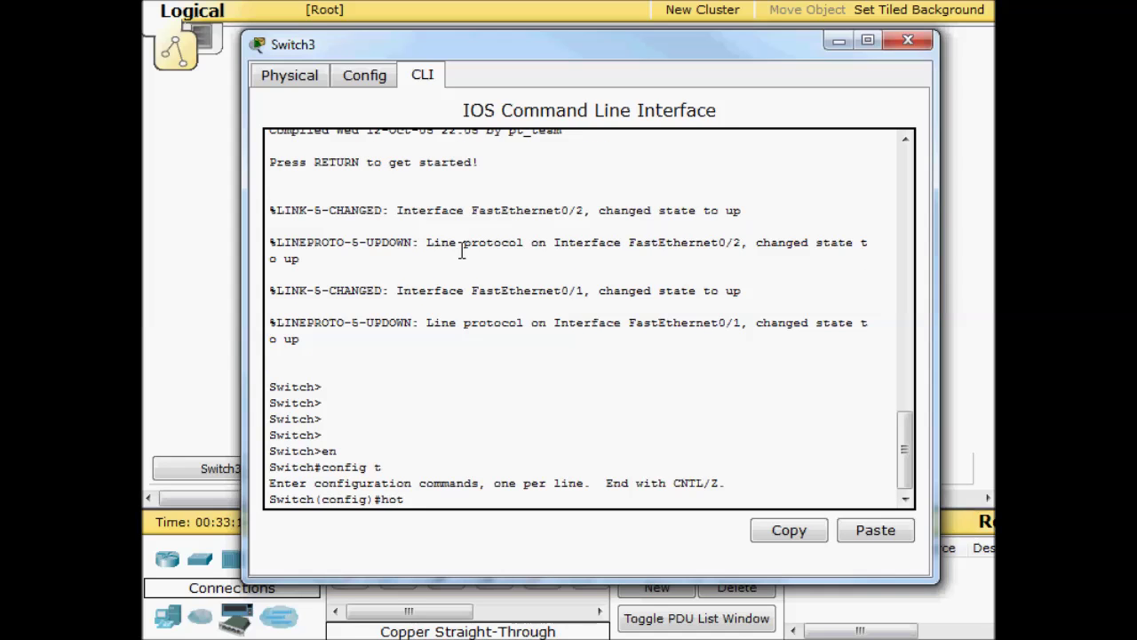
pyautogui.write('name')
pyautogui.write('name ')
pyautogui.write('S')
pyautogui.write('W')
pyautogui.press('BackSpace')
pyautogui.press('BackSpace')
pyautogui.write('Site')
pyautogui.press('Return')
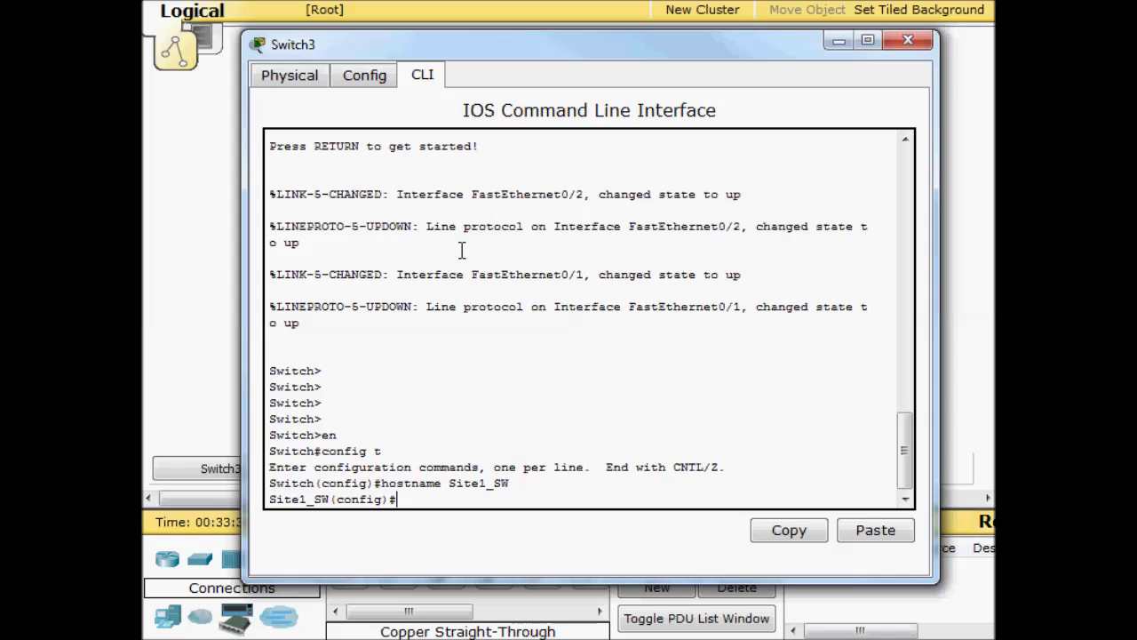
# - Make Fa0/1–23 PortFast access ports in VLAN 10 with voice VLAN 20
pyautogui.write('swwitchport')
pyautogui.press('BackSpace')
pyautogui.press('BackSpace')
pyautogui.press('BackSpace')
pyautogui.press('BackSpace')
pyautogui.press('BackSpace')
pyautogui.press('BackSpace')
pyautogui.press('BackSpace')
pyautogui.press('BackSpace')
pyautogui.press('BackSpace')
pyautogui.press('BackSpace')
pyautogui.press('BackSpace')
pyautogui.write('int range fa 0/1 - 23')
pyautogui.press('Return')
pyautogui.write('sw')
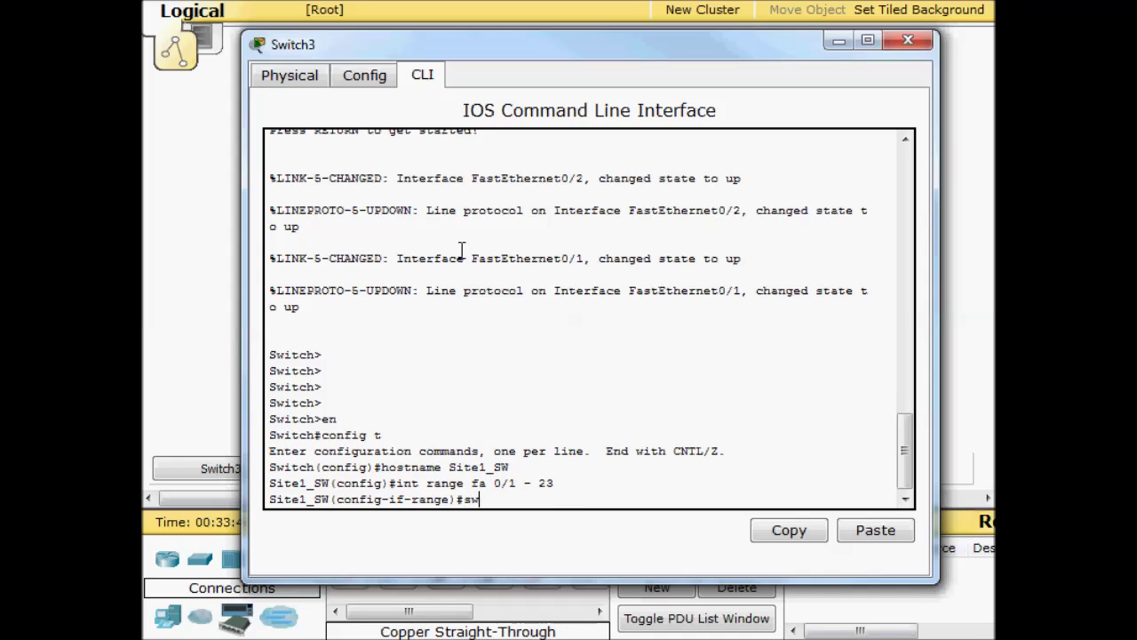
pyautogui.write('itchport mode')
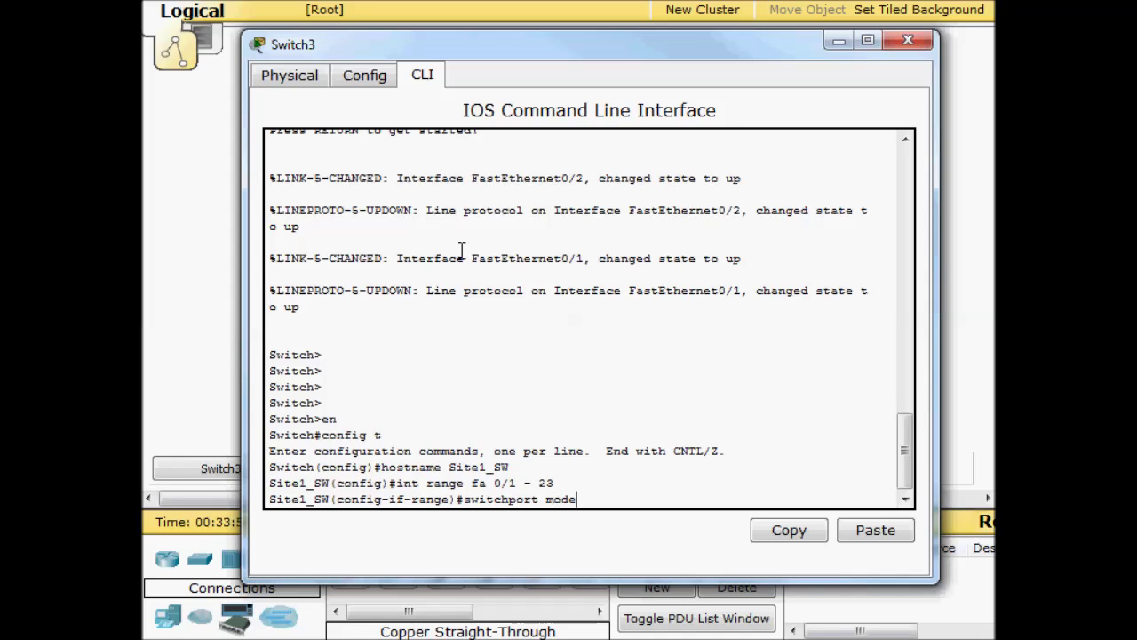
pyautogui.write(' access')
pyautogui.press('Return')
pyautogui.write('spanning')
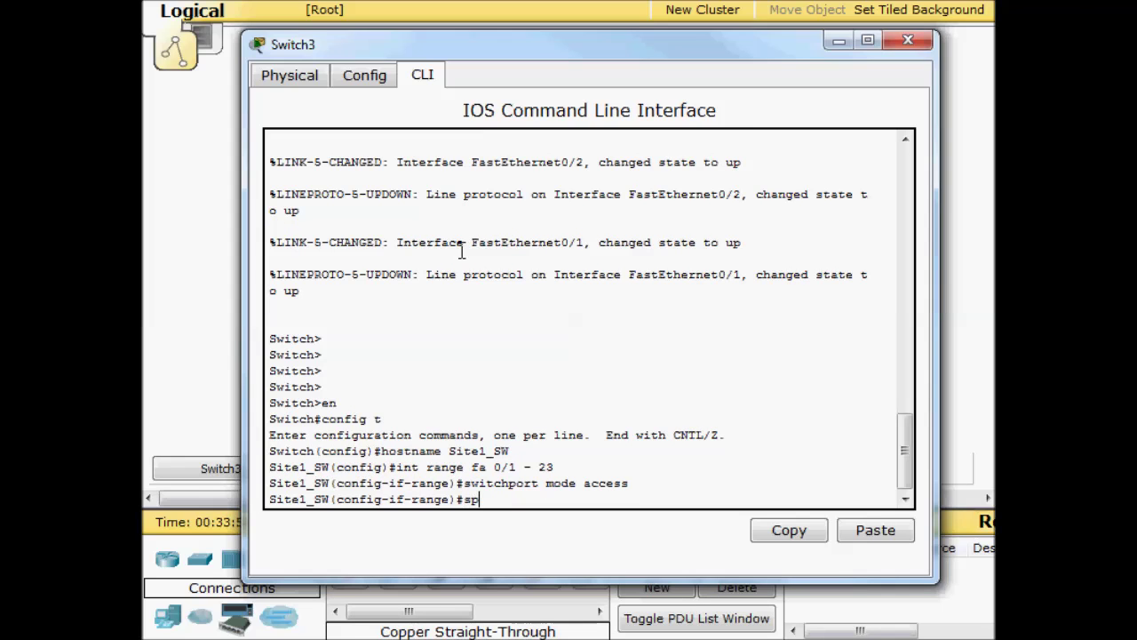
pyautogui.press('Tab')
pyautogui.write('port')
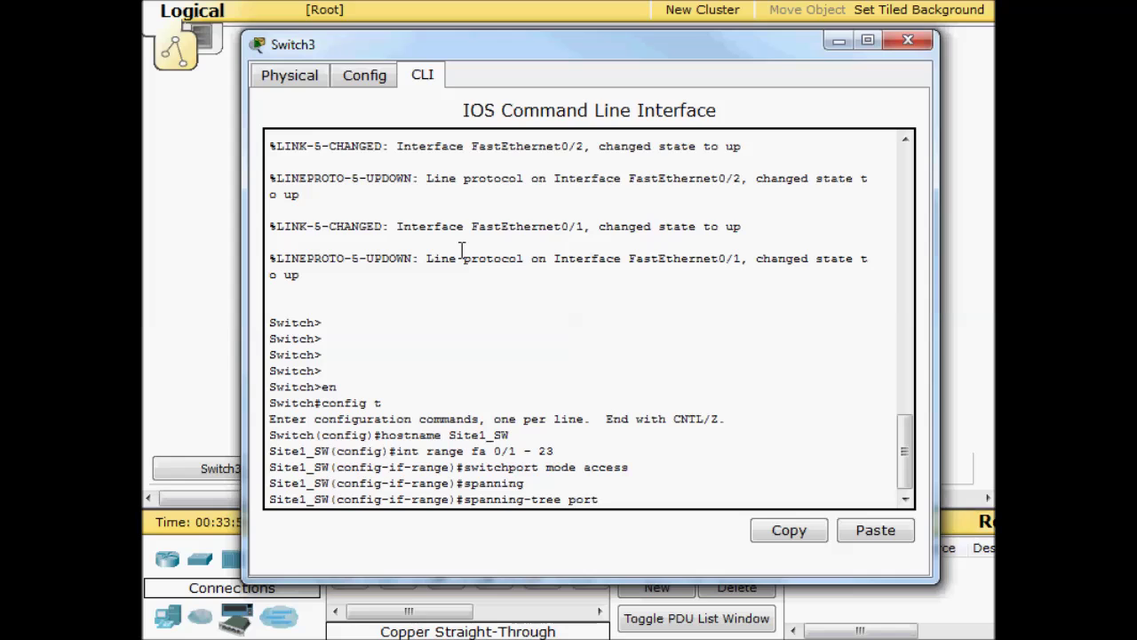
pyautogui.write('fast')
pyautogui.press('Return')
pyautogui.press('Return')
pyautogui.press('Return')
pyautogui.press('Return')
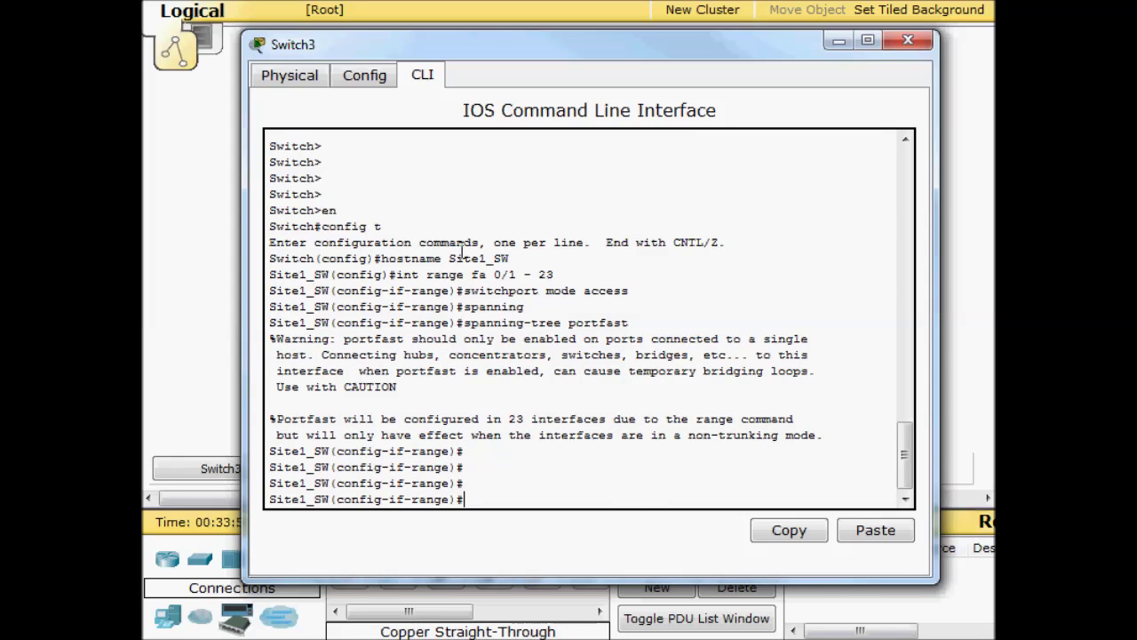
pyautogui.write('switchport access vlan 1')
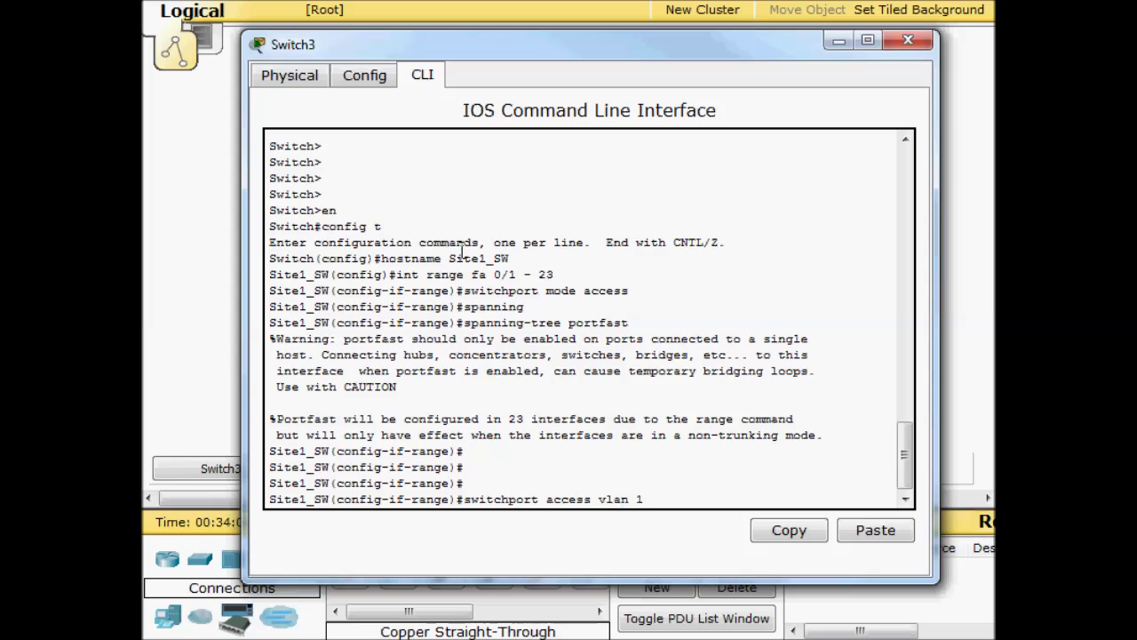
pyautogui.write('0')
pyautogui.press('Return')
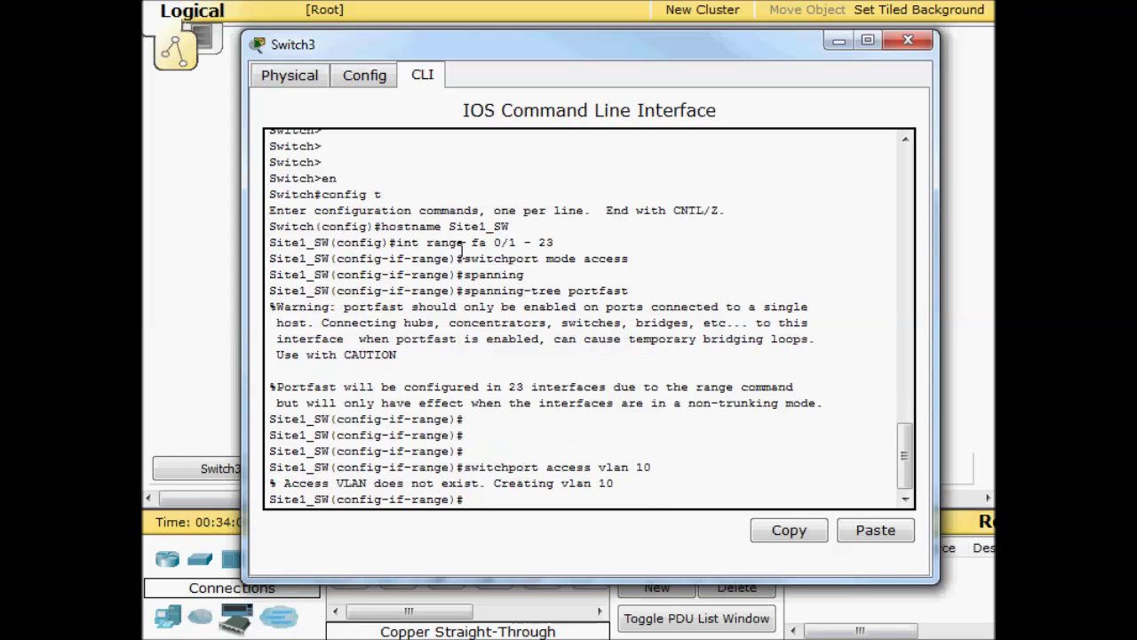
pyautogui.write('switchport voice')
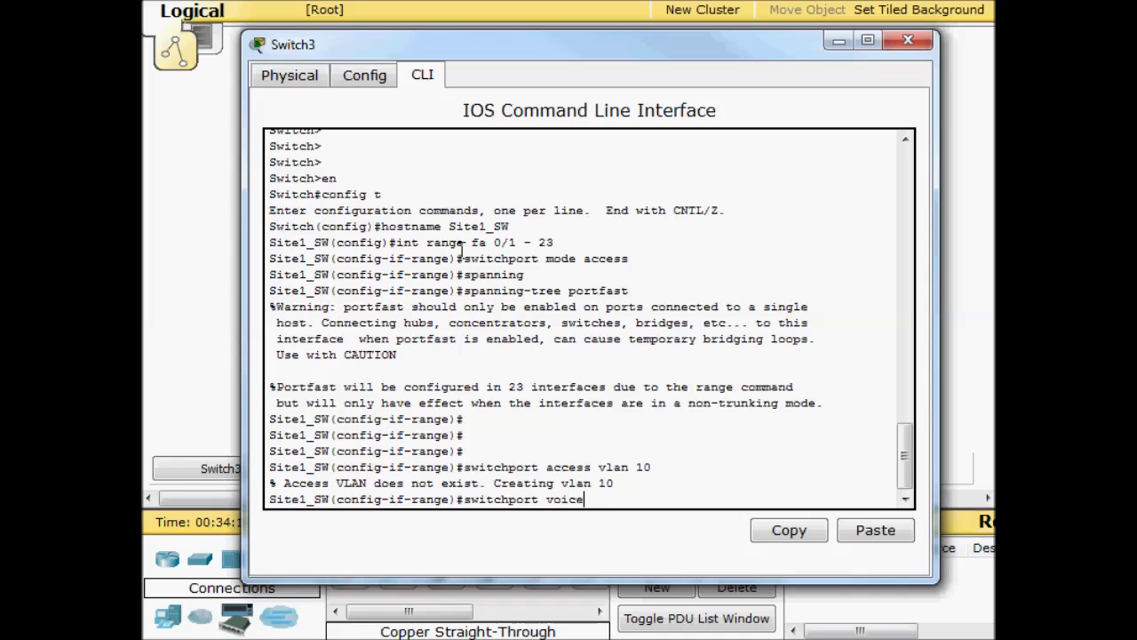
pyautogui.write(' vlan 20')
pyautogui.press('Return')
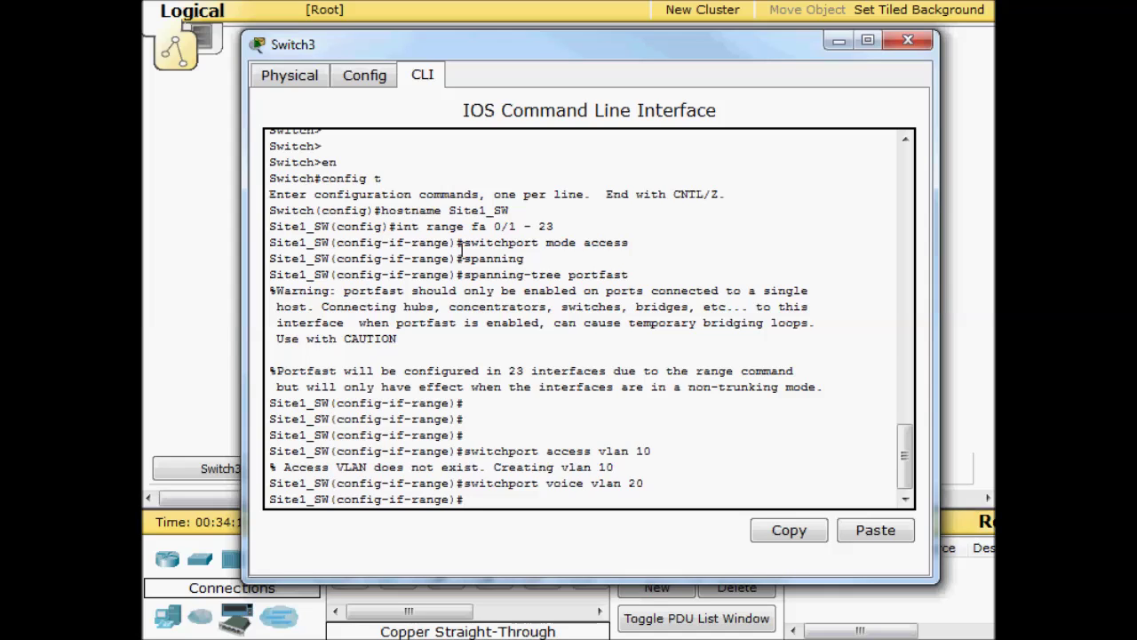
# - Set Fa0/24 to trunk mode and save the configuration with wr
pyautogui.write('int fa 0/24')
pyautogui.press('Return')
pyautogui.write('swit')
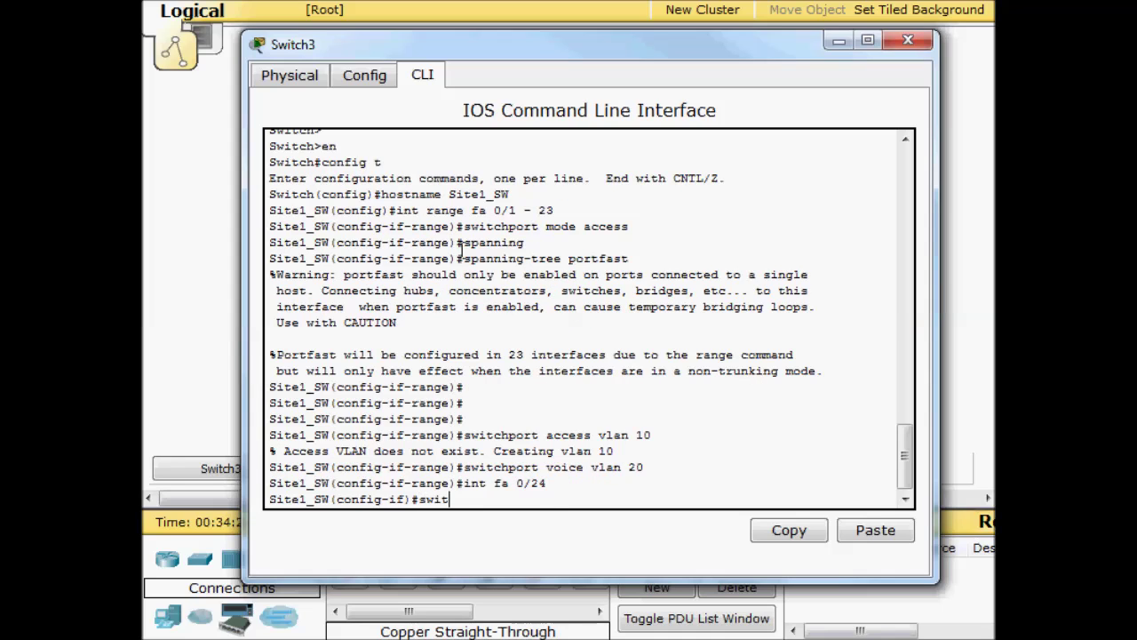
pyautogui.write('chport mode tru')
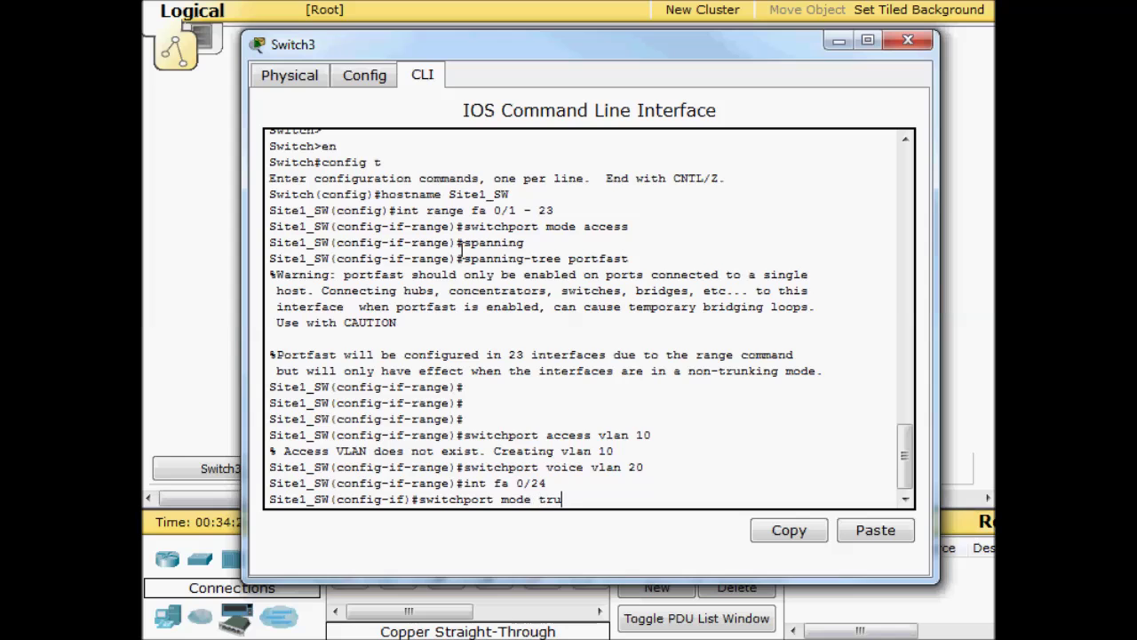
pyautogui.write('nk')
pyautogui.press('Return')
pyautogui.write('end')
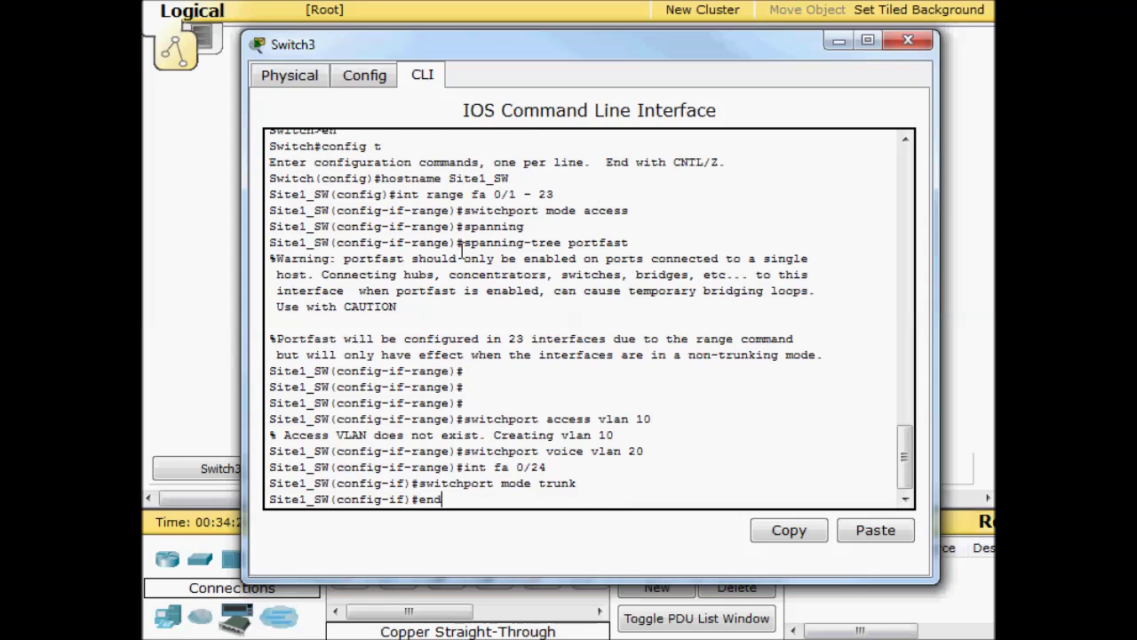
pyautogui.press('Return')
pyautogui.write('wr')
pyautogui.press('Return')
pyautogui.press('Return')
pyautogui.press('Return')
pyautogui.press('Return')
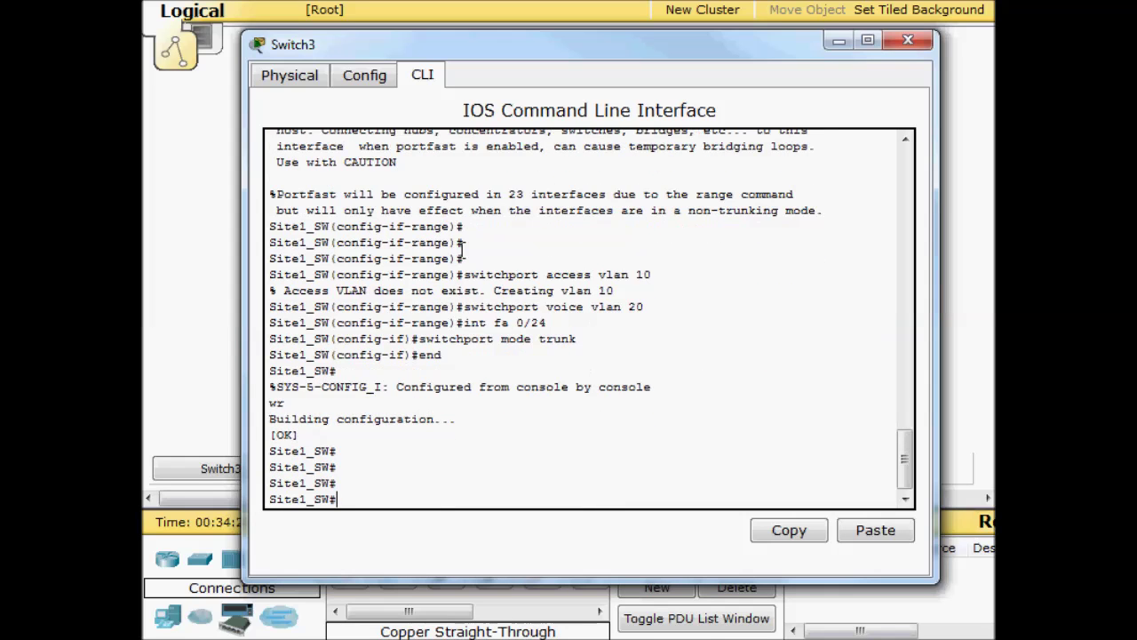
pyautogui.click(909, 40)
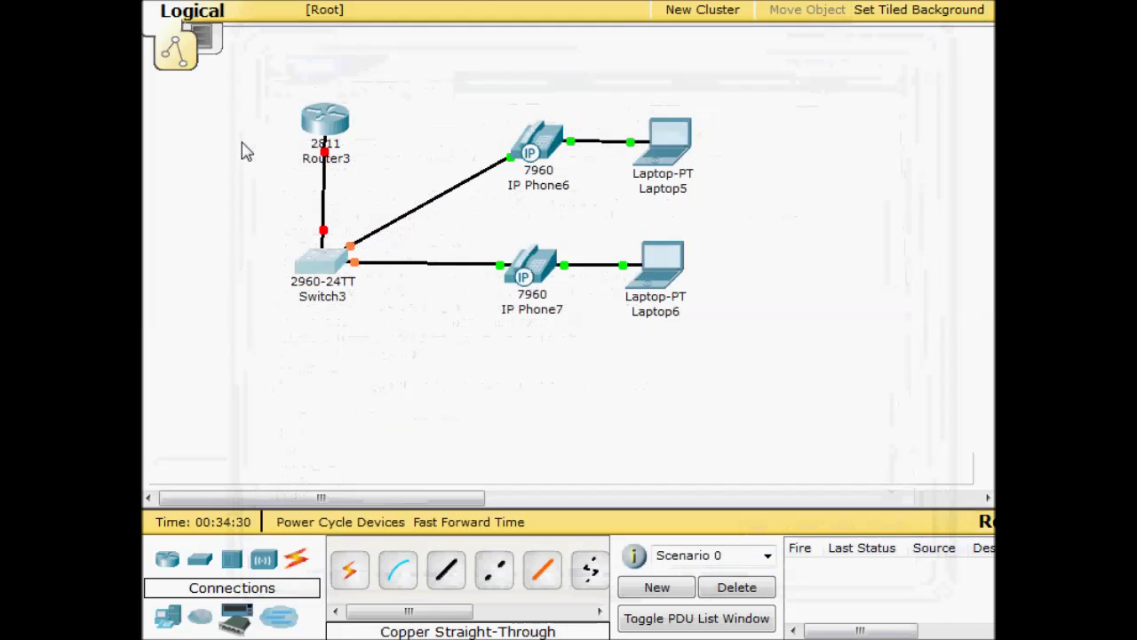
# - In Router3's CLI, answer 'no' to setup, enter config mode, and apply hostname Site1_R
pyautogui.click(327, 120)
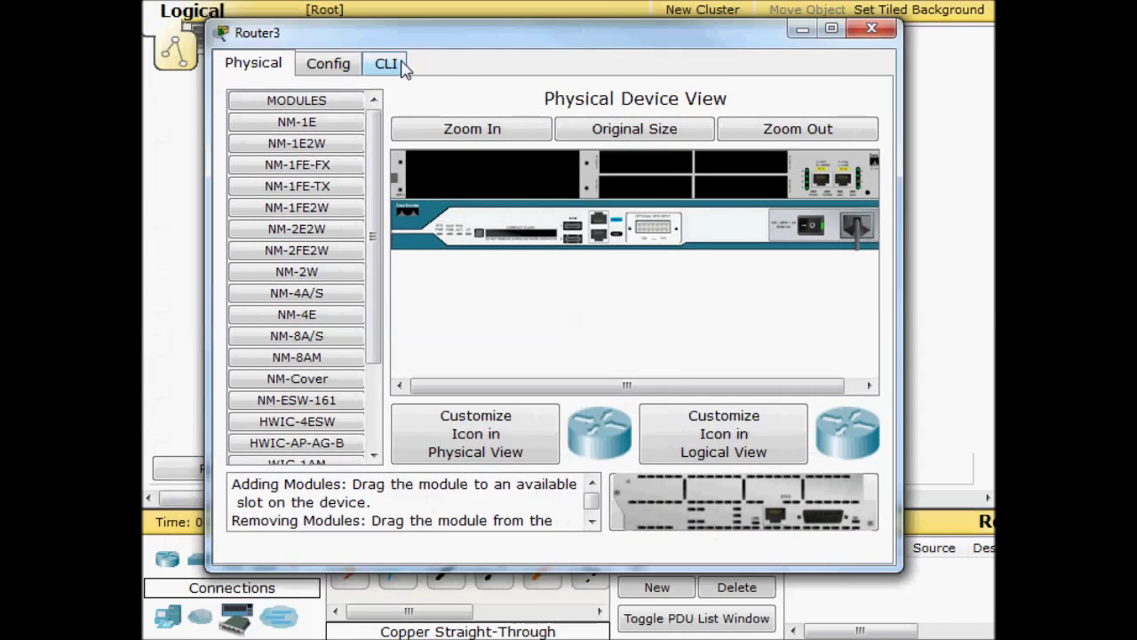
pyautogui.click(387, 62)
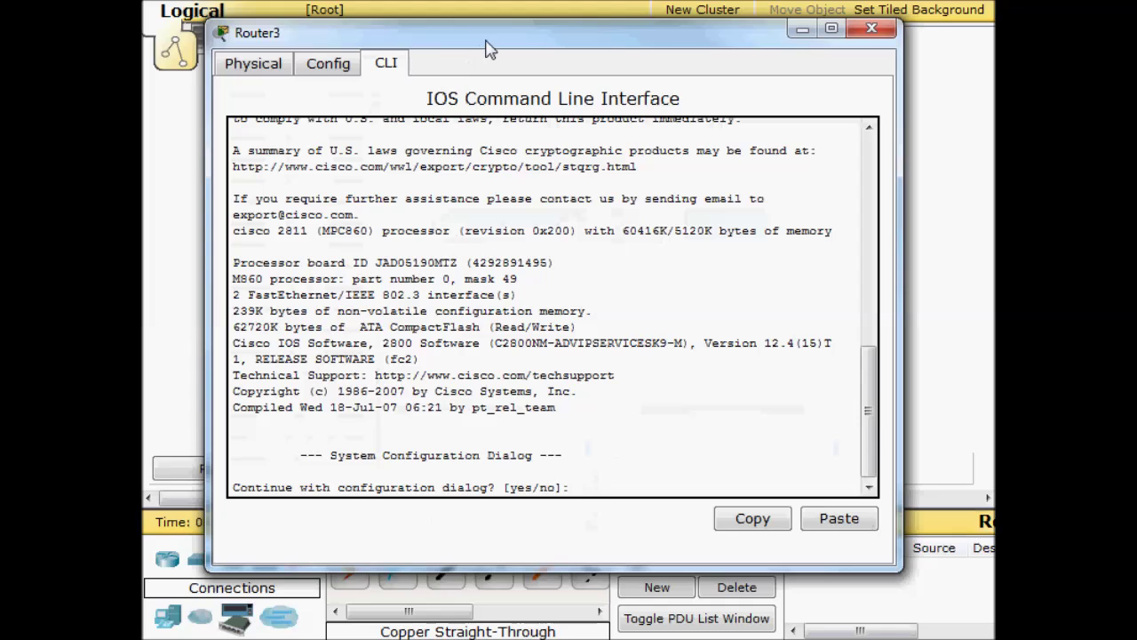
pyautogui.write('no')
pyautogui.press('Return')
pyautogui.press('Return')
pyautogui.press('Return')
pyautogui.press('Return')
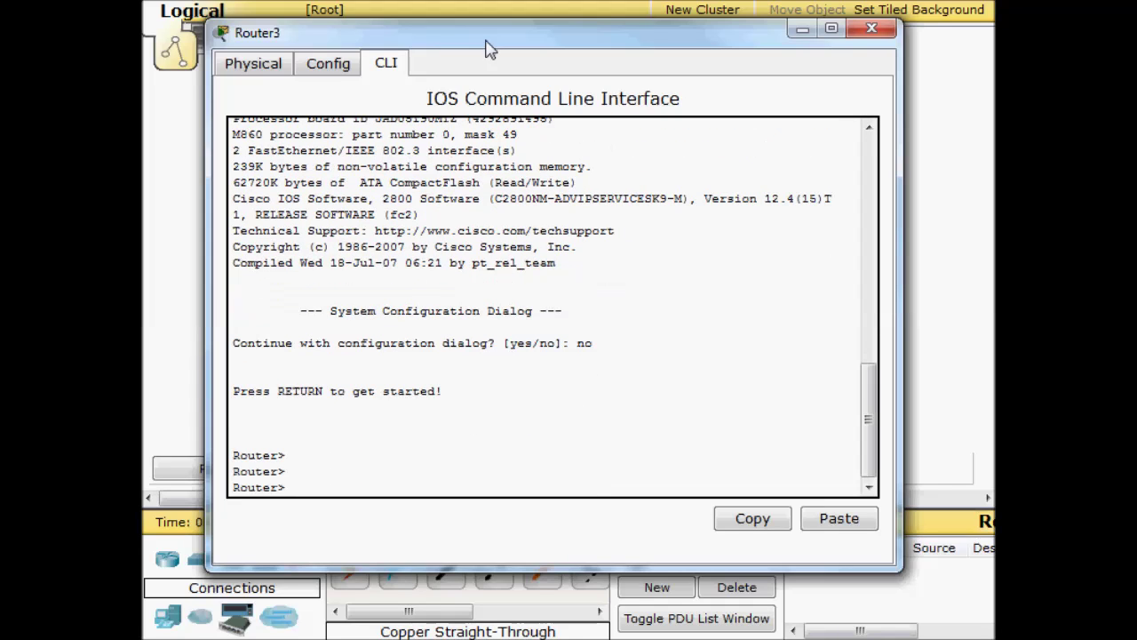
pyautogui.write('en')
pyautogui.press('Return')
pyautogui.write('c')
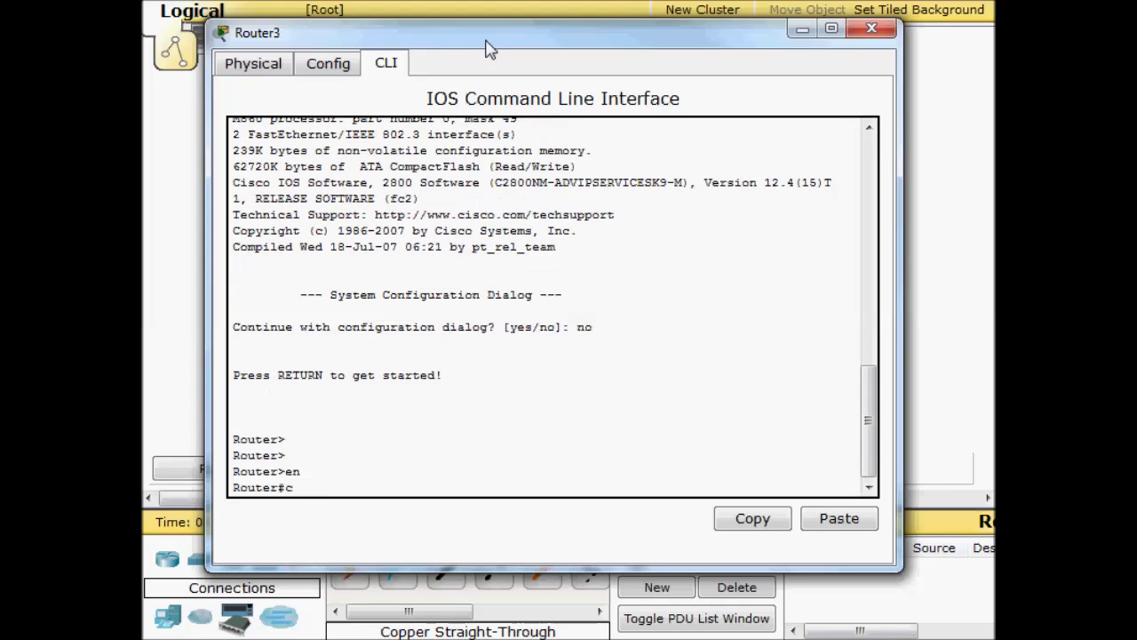
pyautogui.write('onfig t')
pyautogui.press('Return')
pyautogui.press('Return')
pyautogui.press('Return')
pyautogui.press('Return')
pyautogui.write('h')
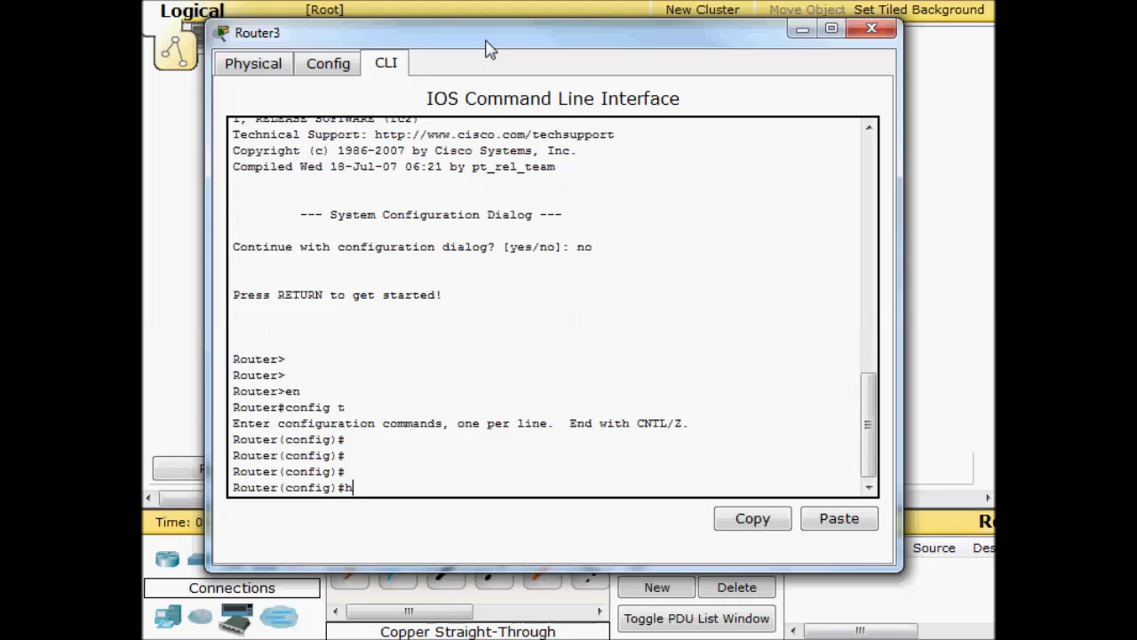
pyautogui.write('ostname Site')
pyautogui.press('BackSpace')
pyautogui.press('BackSpace')
pyautogui.write('Site1_R')
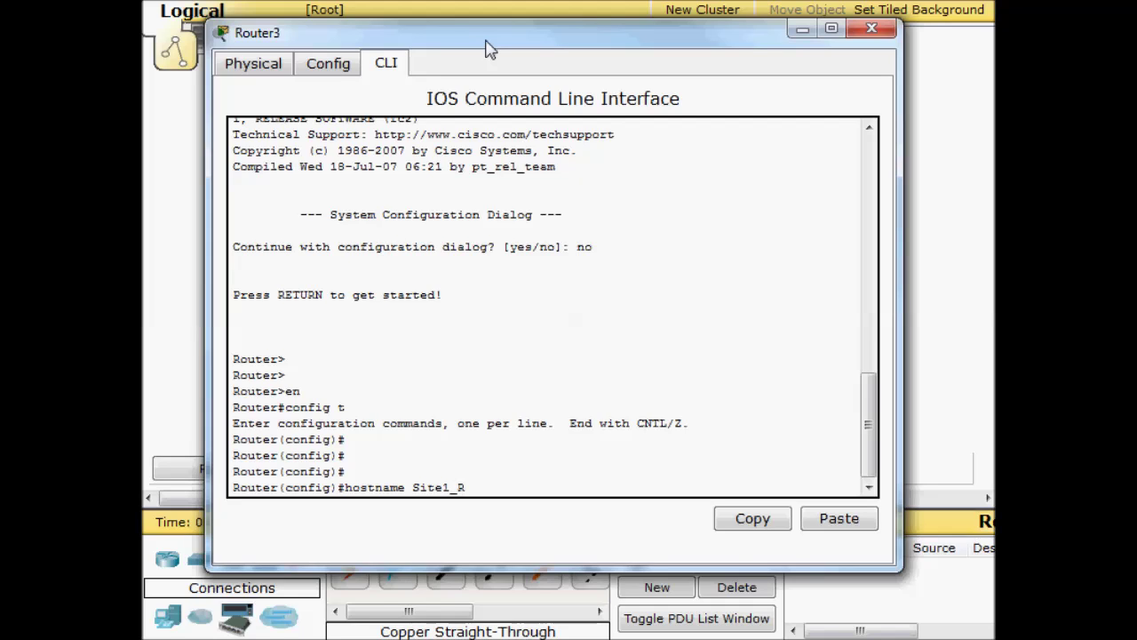
pyautogui.press('Return')
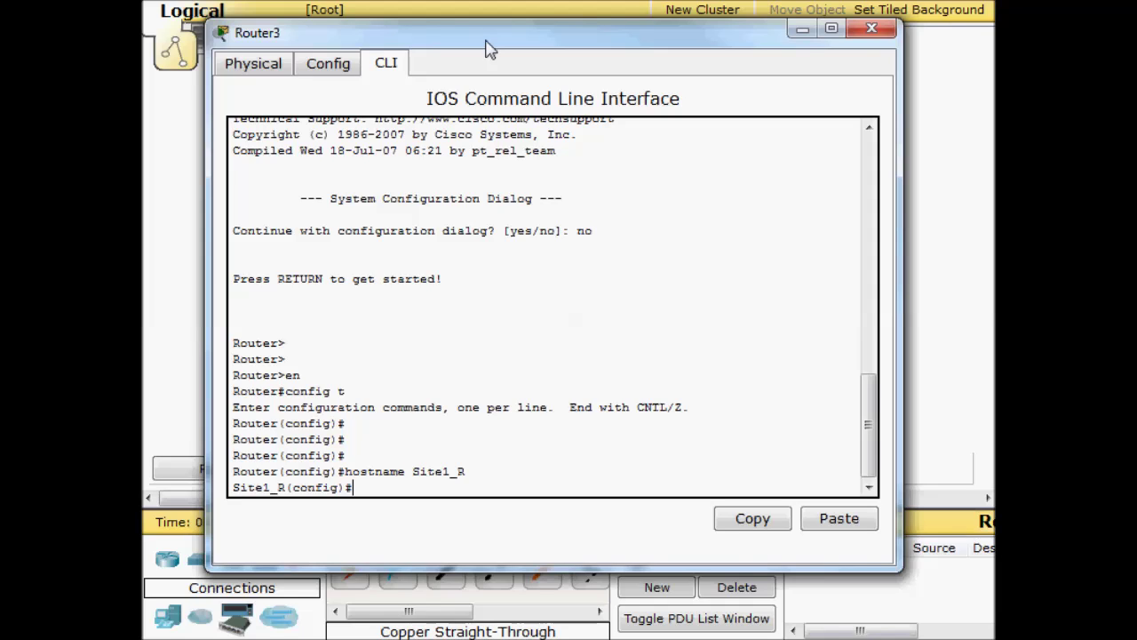
# - Enable interface FastEthernet0/1 with no shut
pyautogui.write('int fa 0/1')
pyautogui.press('Return')
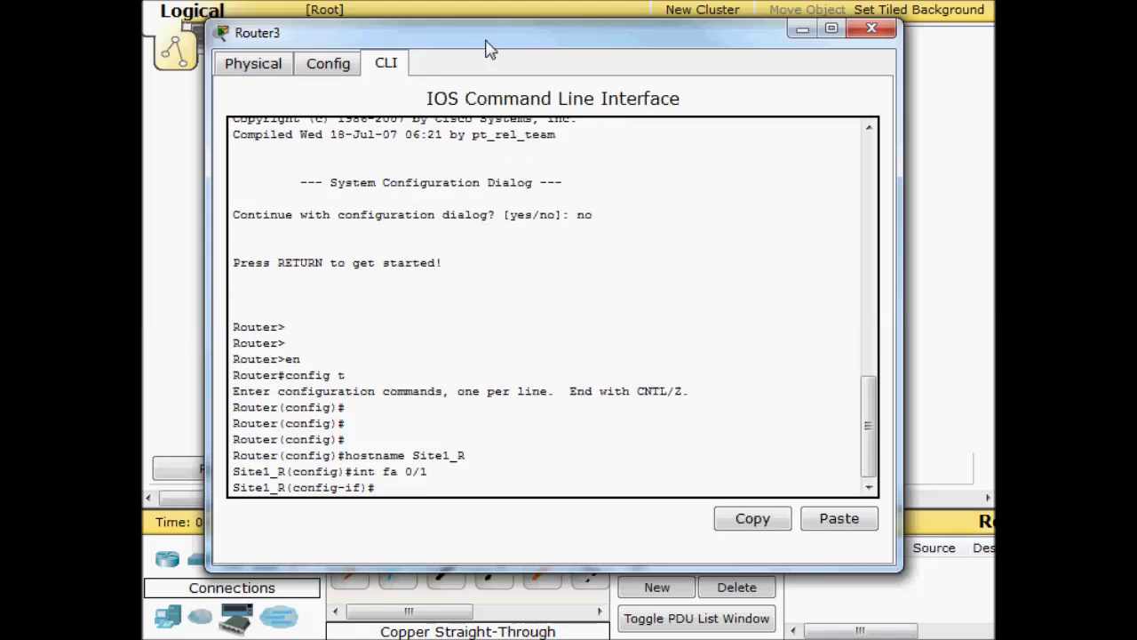
pyautogui.write('no shu')
pyautogui.write('t')
pyautogui.press('Return')
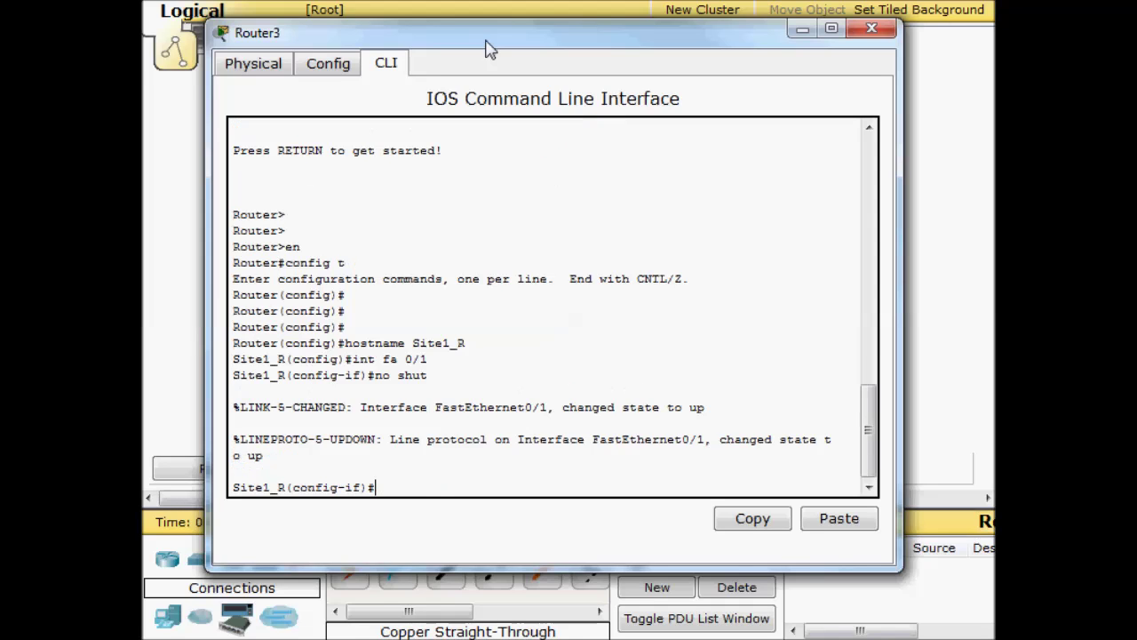
pyautogui.press('Return')
pyautogui.press('Return')
pyautogui.press('Return')
# - Create subinterface Fa0/1.10 with dot1Q VLAN 10 and IP 192.168.0.1 255.255.255.0
pyautogui.write('int fa 0')
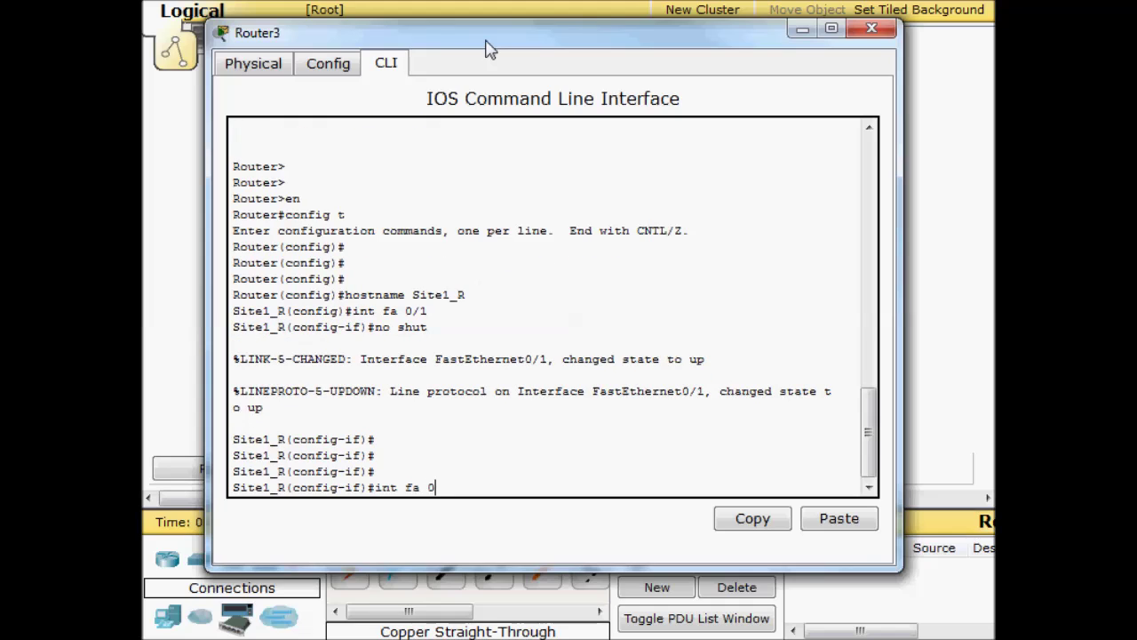
pyautogui.write('/1.10')
pyautogui.press('Return')
pyautogui.press('Return')
pyautogui.press('Return')
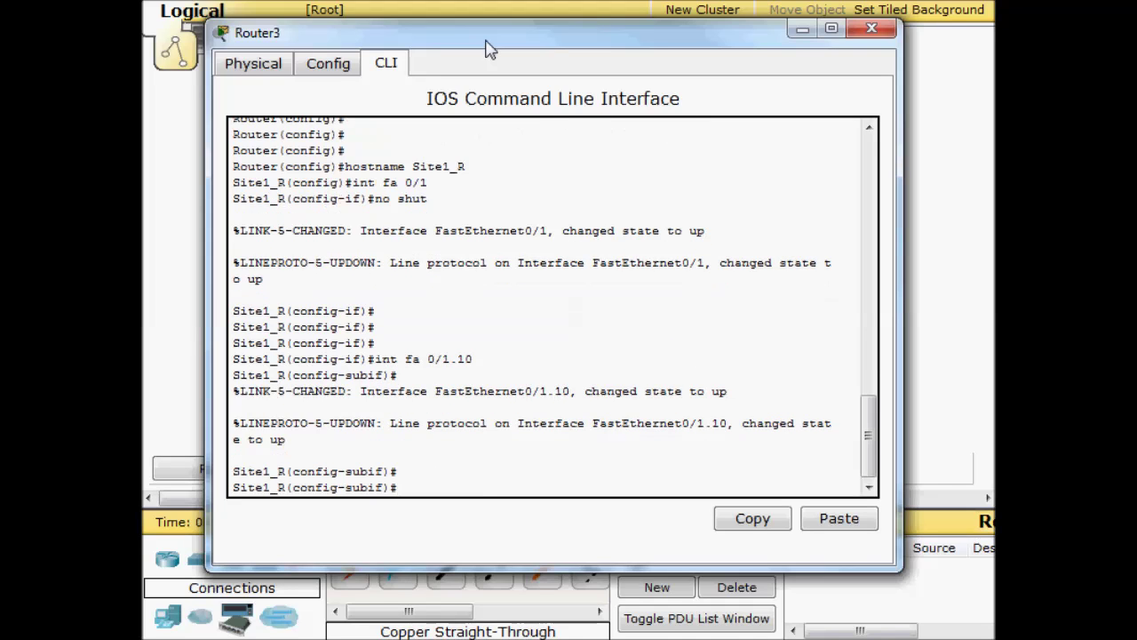
pyautogui.write('encap')
pyautogui.press('Tab')
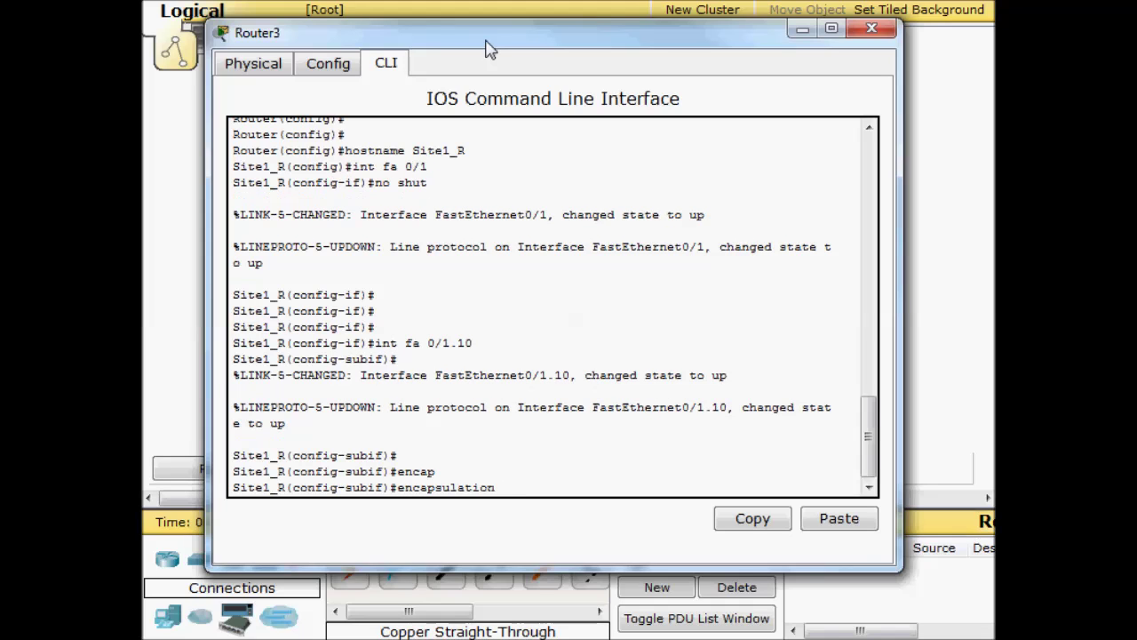
pyautogui.write('dot')
pyautogui.press('Tab')
pyautogui.write('1')
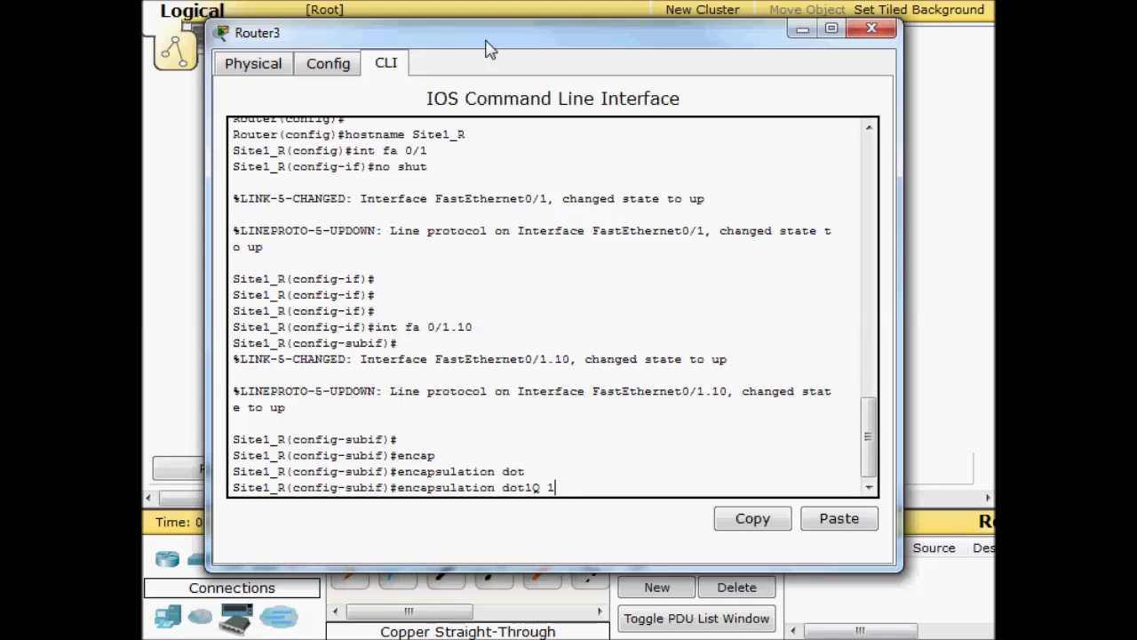
pyautogui.write('0')
pyautogui.press('Return')
pyautogui.write('ip ad')
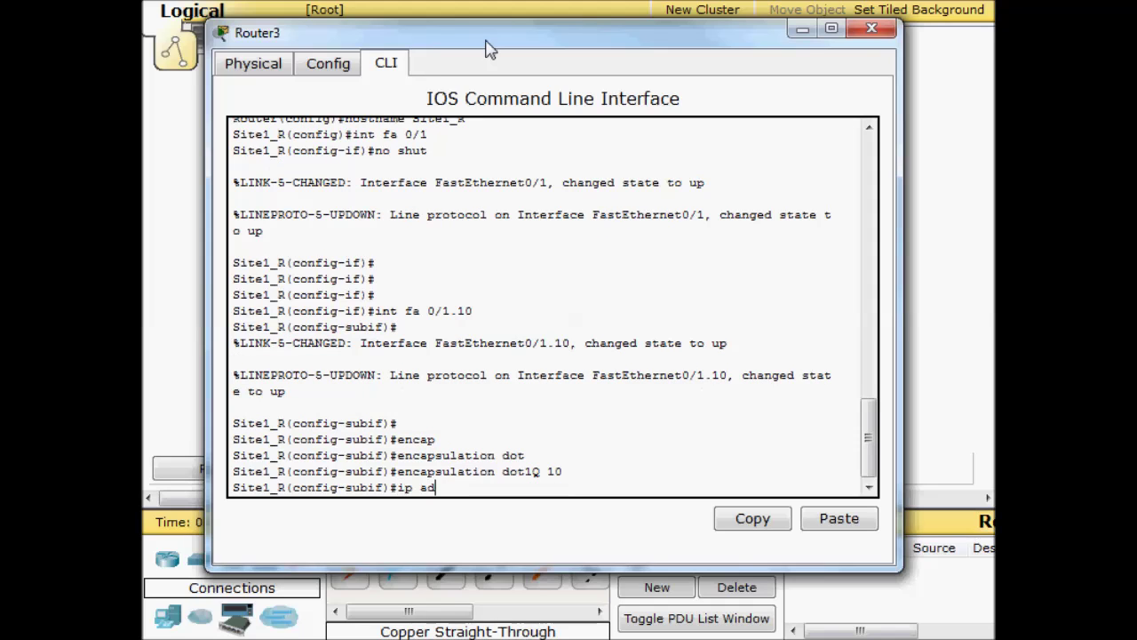
pyautogui.write('d 192.168.0.1 255.255.255.')
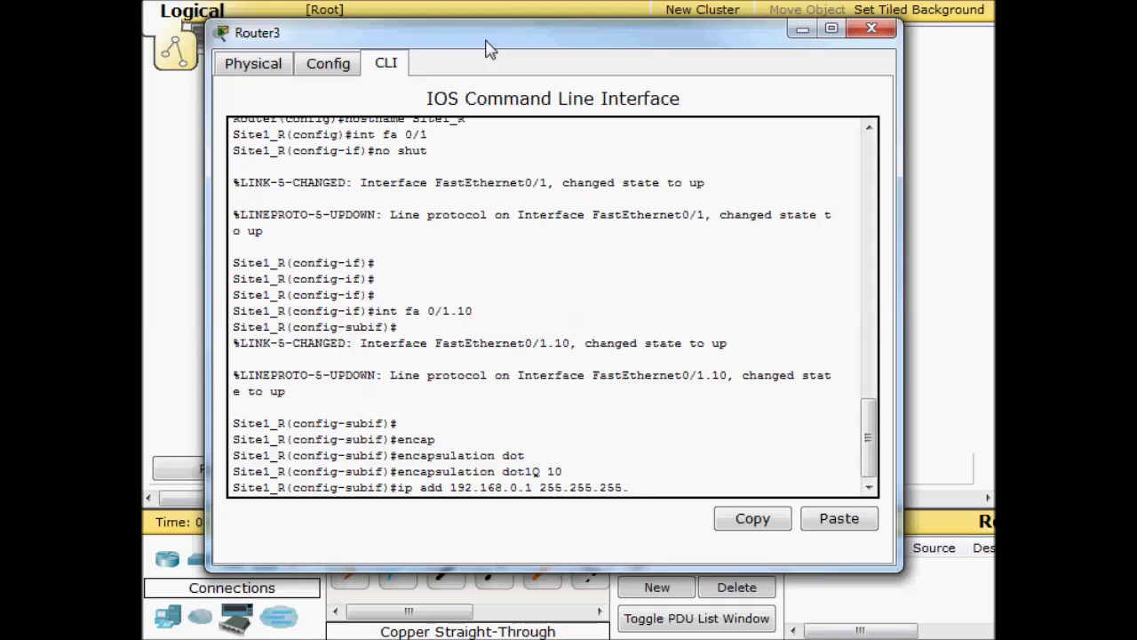
pyautogui.write('0')
pyautogui.press('Return')
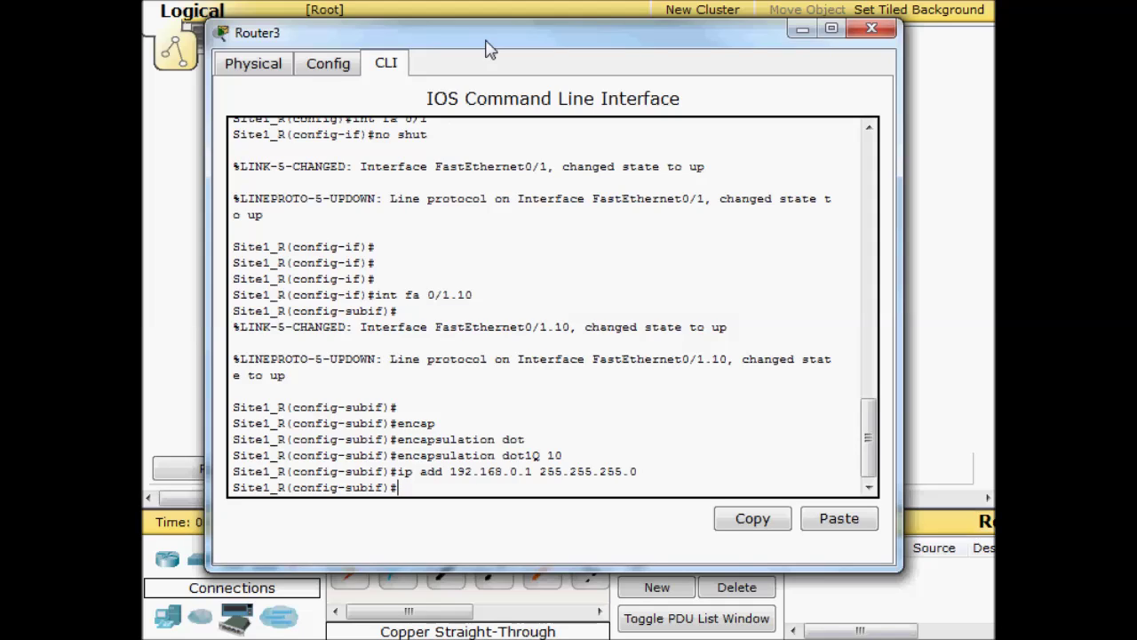
# - Create subinterface FastEthernet0/1.20 with dot1Q encapsulation for VLAN 20
pyautogui.write('int fa 0/1.20')
pyautogui.press('Return')
pyautogui.write('ecnap')
pyautogui.press('BackSpace')
pyautogui.press('BackSpace')
pyautogui.press('BackSpace')
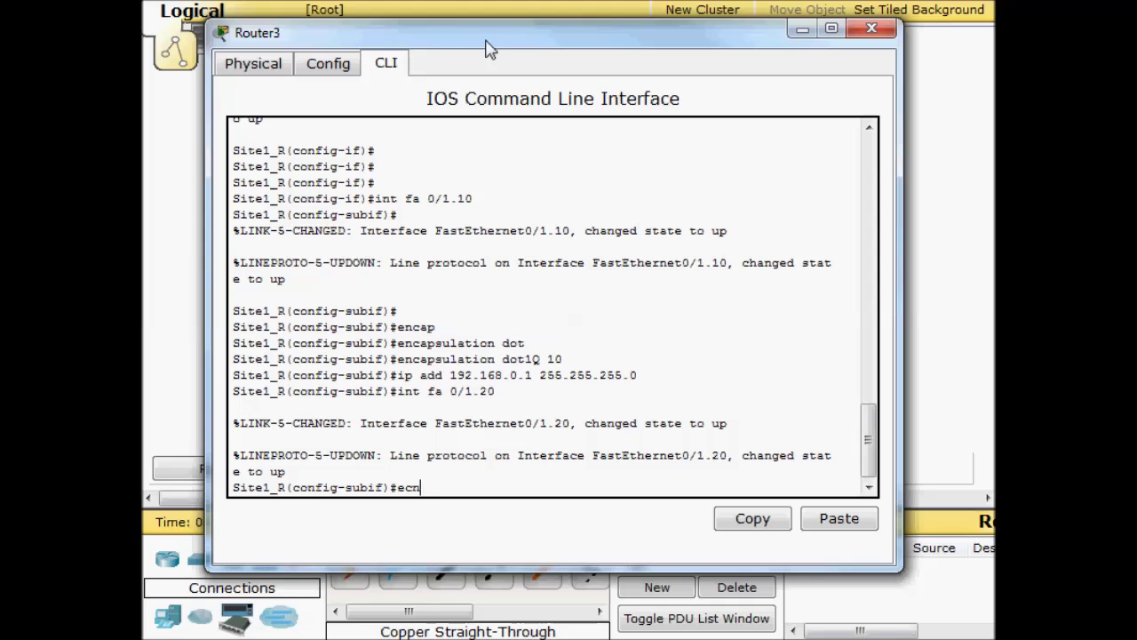
pyautogui.press('BackSpace')
pyautogui.write('nmc')
pyautogui.press('Tab')
pyautogui.press('BackSpace')
pyautogui.press('BackSpace')
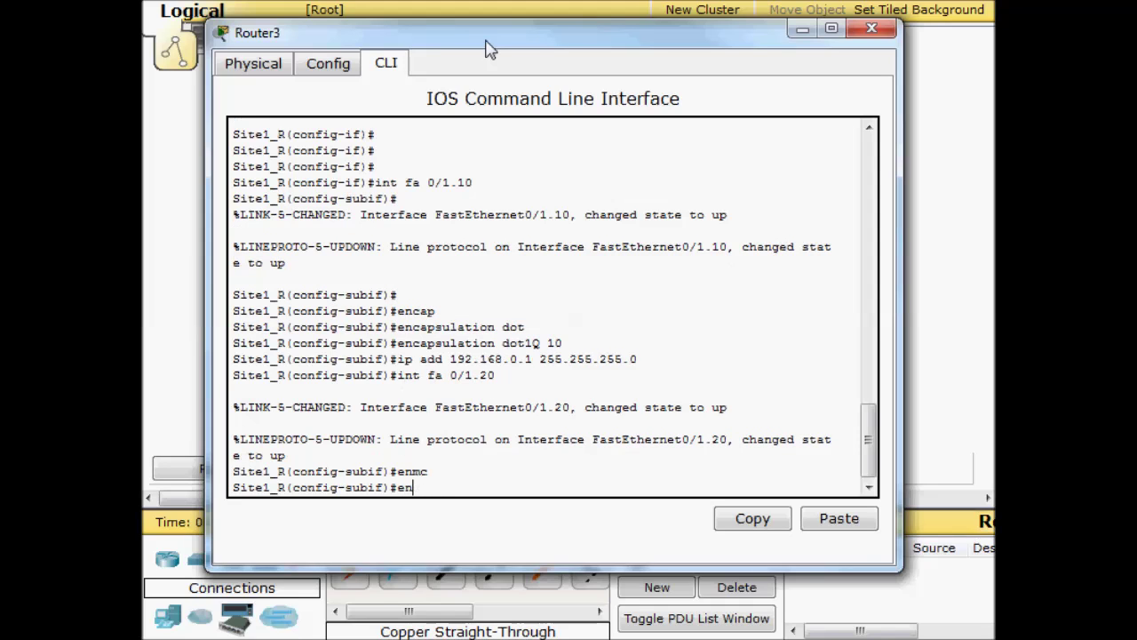
pyautogui.press('Tab')
pyautogui.write('dot')
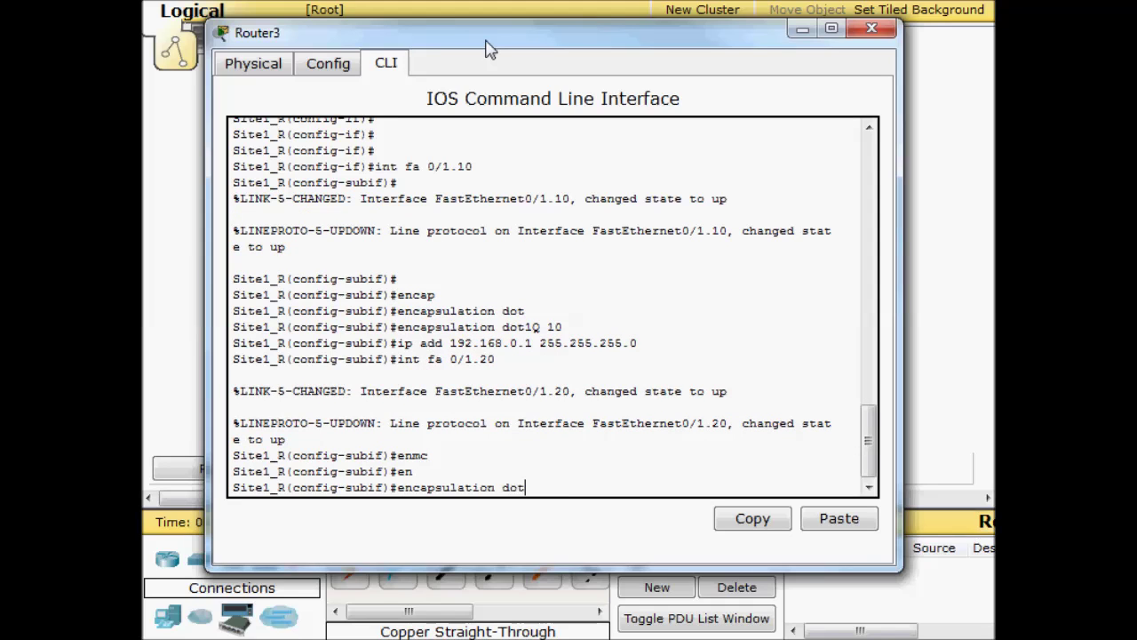
pyautogui.press('Tab')
pyautogui.write('20')
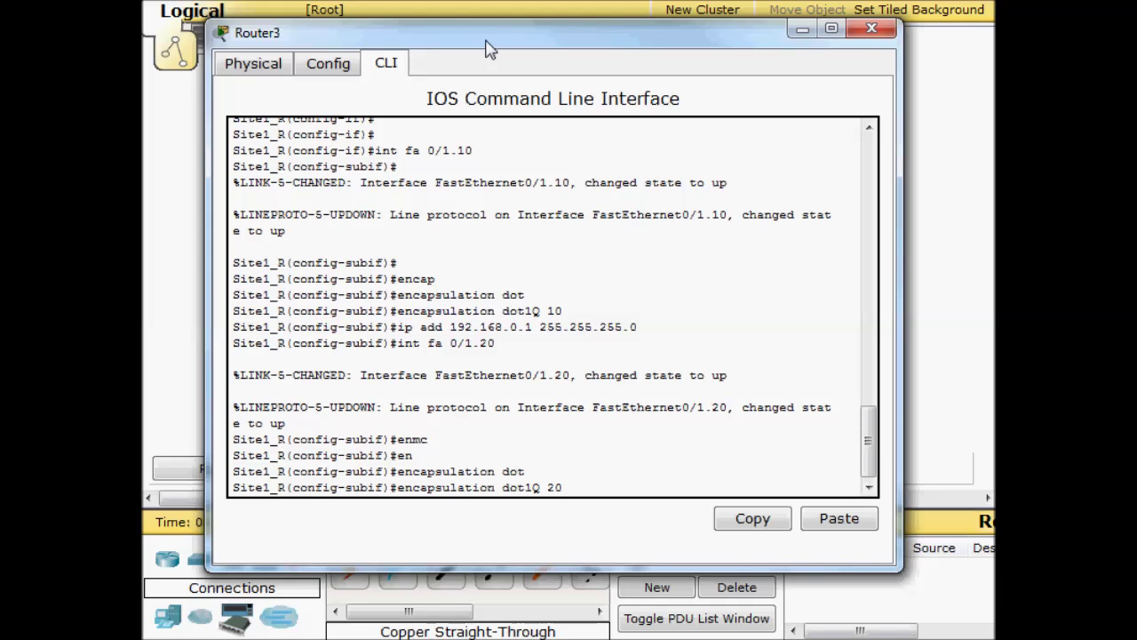
pyautogui.press('Return')
# - Address the subinterface 172.16.0.1 255.255.255.0 and shift the console window slightly right
pyautogui.write('ip a')
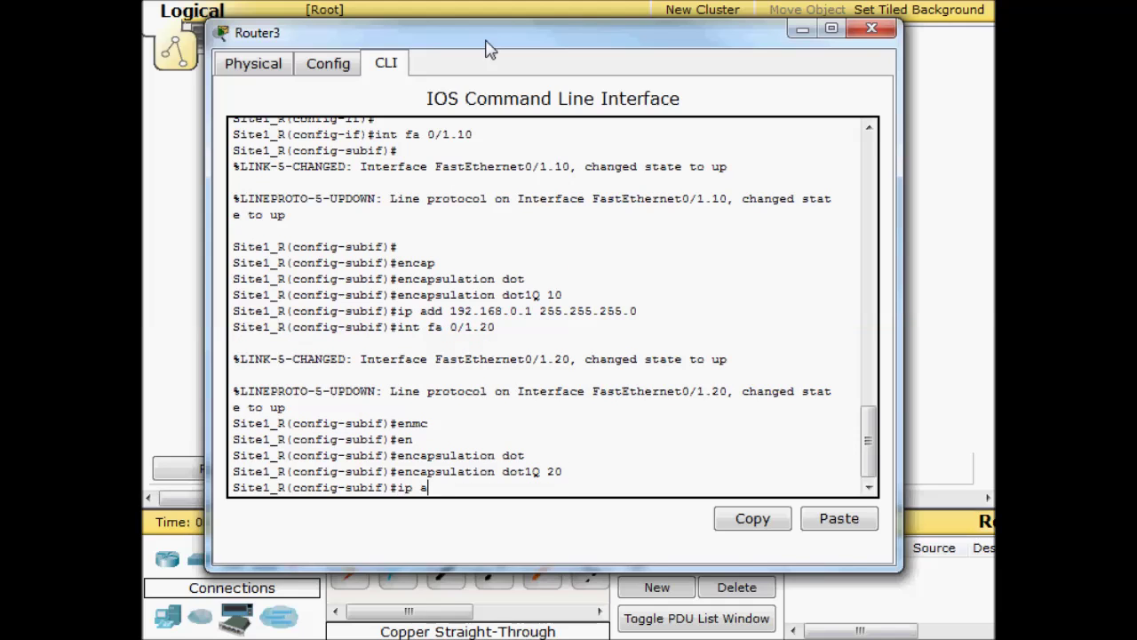
pyautogui.write('dd 172.16.0.1 255.2')
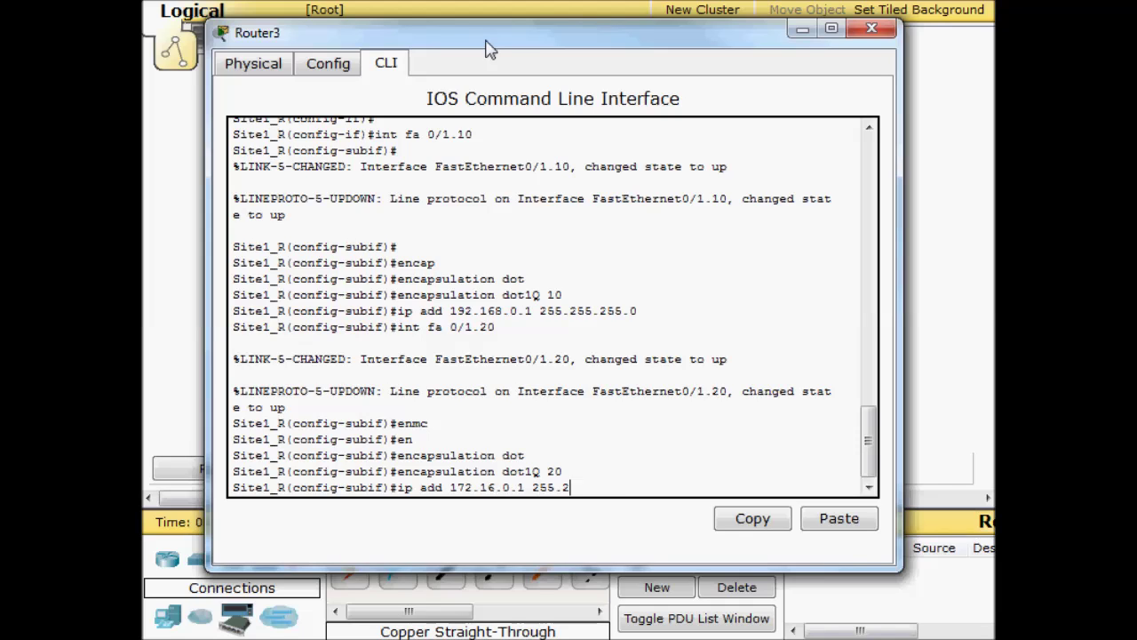
pyautogui.write('55.255.255.0')
pyautogui.press('Return')
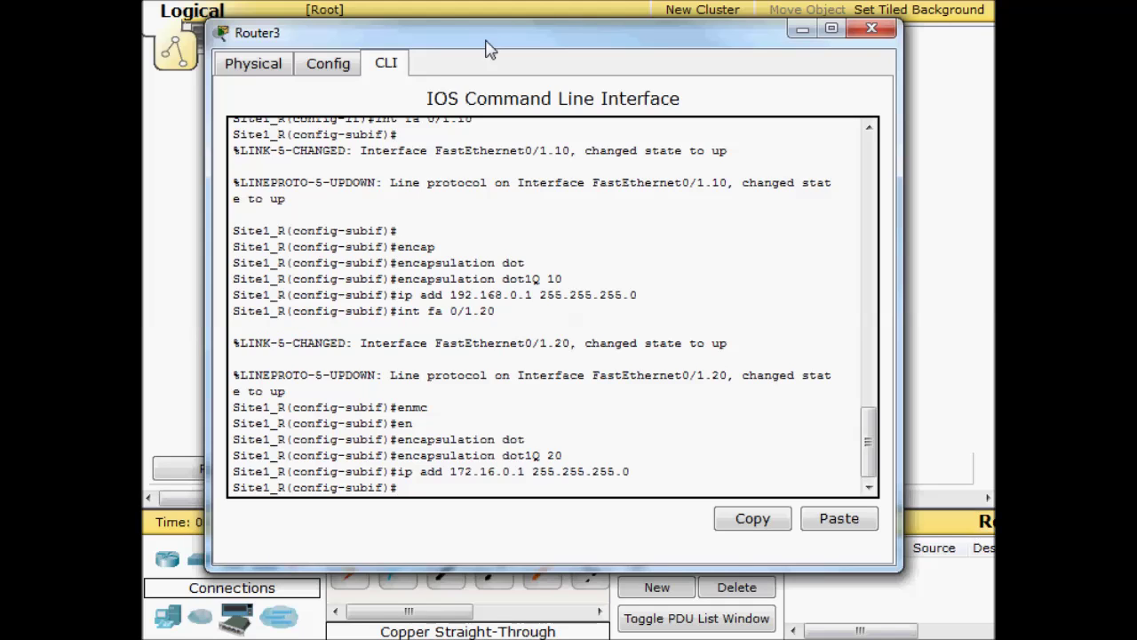
pyautogui.moveTo(489, 45)
pyautogui.mouseDown()
pyautogui.moveTo(907, 127)
pyautogui.moveTo(941, 84)
pyautogui.moveTo(481, 60)
pyautogui.mouseUp()
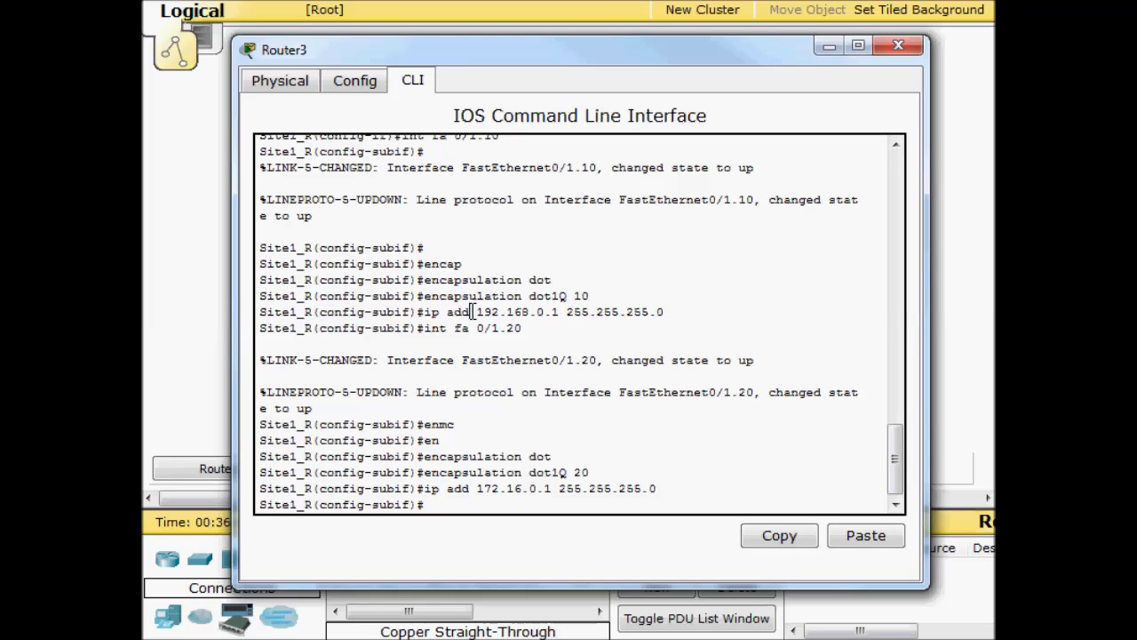
pyautogui.write('int loopback 0')
# - Configure interface loopback 0 with IP 10.0.0.1 and mask 255.255.255.255
pyautogui.press('Return')
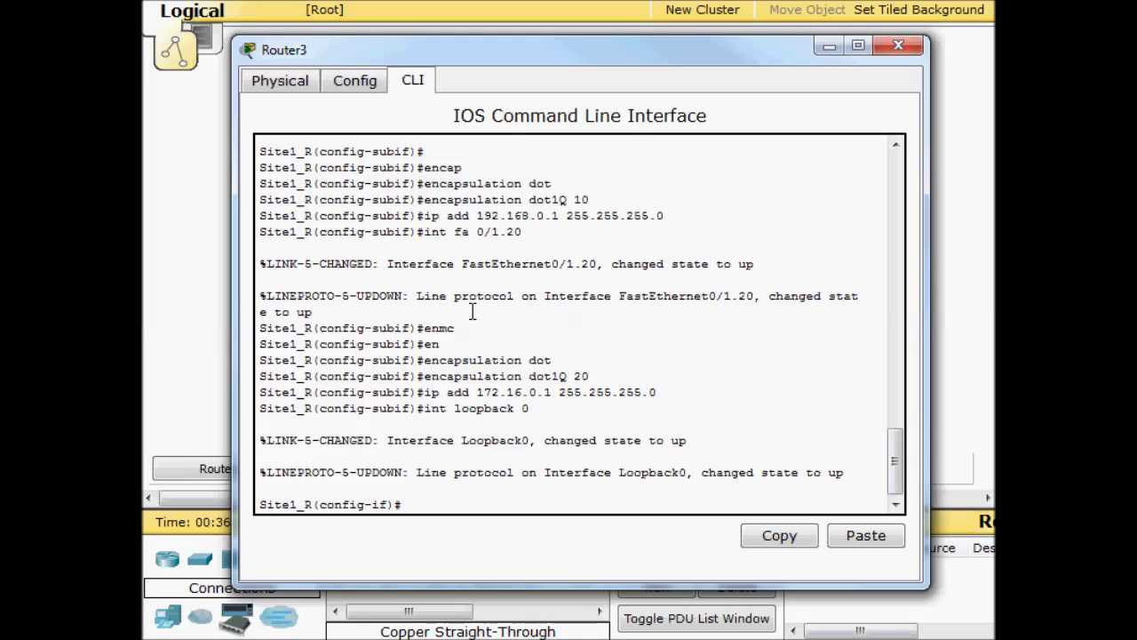
pyautogui.write('ip ad 10.0.0.1 255.25')
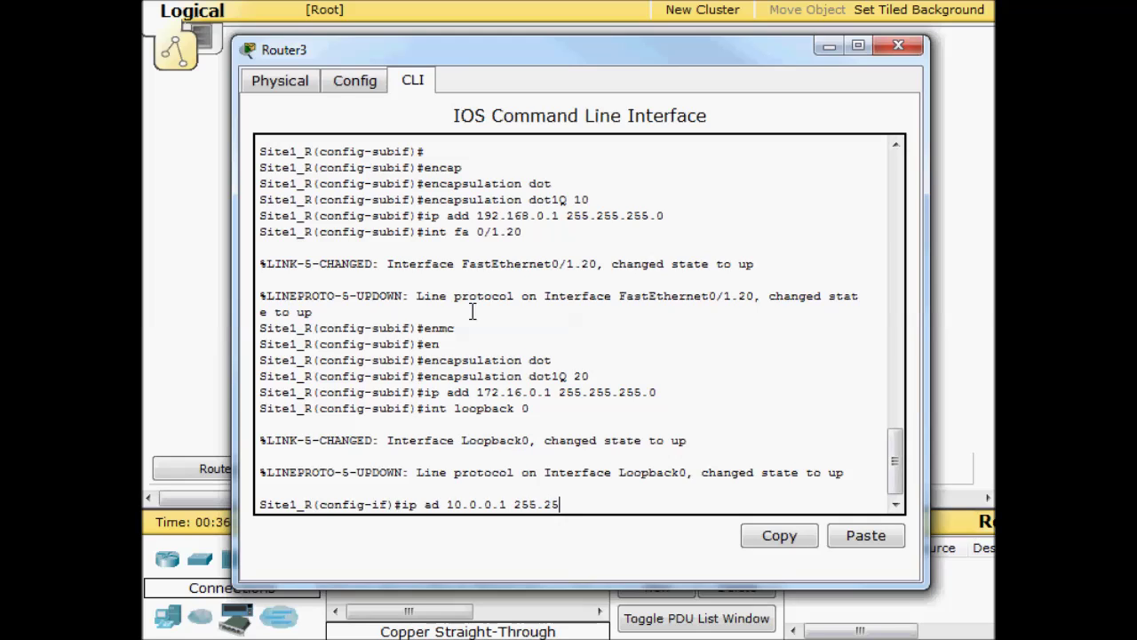
pyautogui.write('5.255.255')
pyautogui.press('Return')
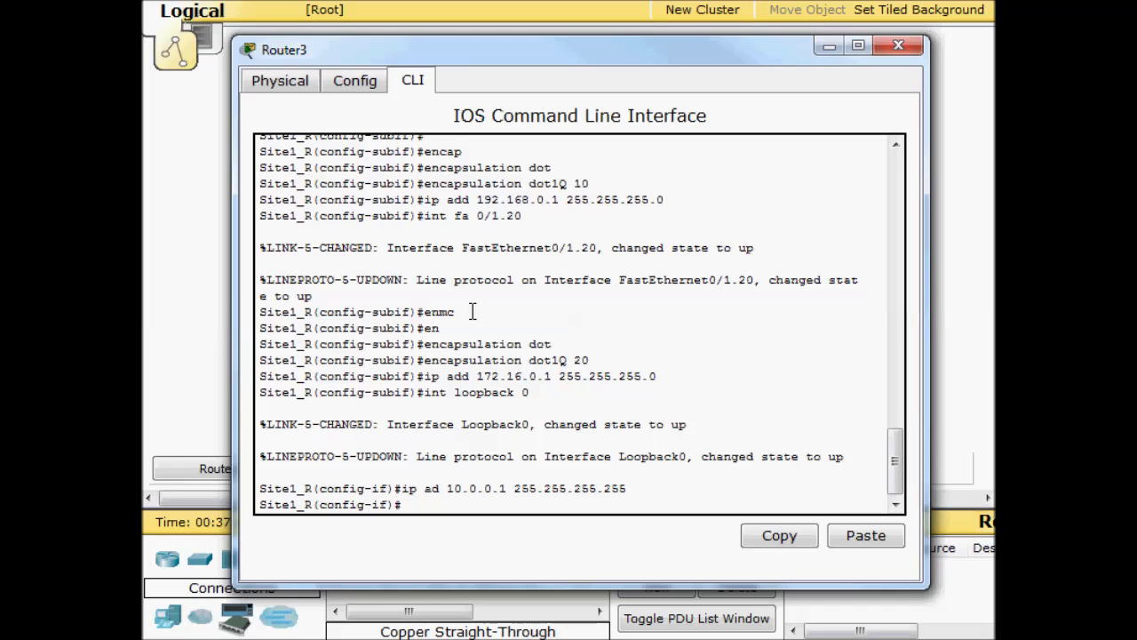
# - Run 'do sh flash' to confirm the c2800nm-advipservicesk9-mz.124-15.T1.bin image is in flash
pyautogui.write('do sh flash')
pyautogui.press('Return')
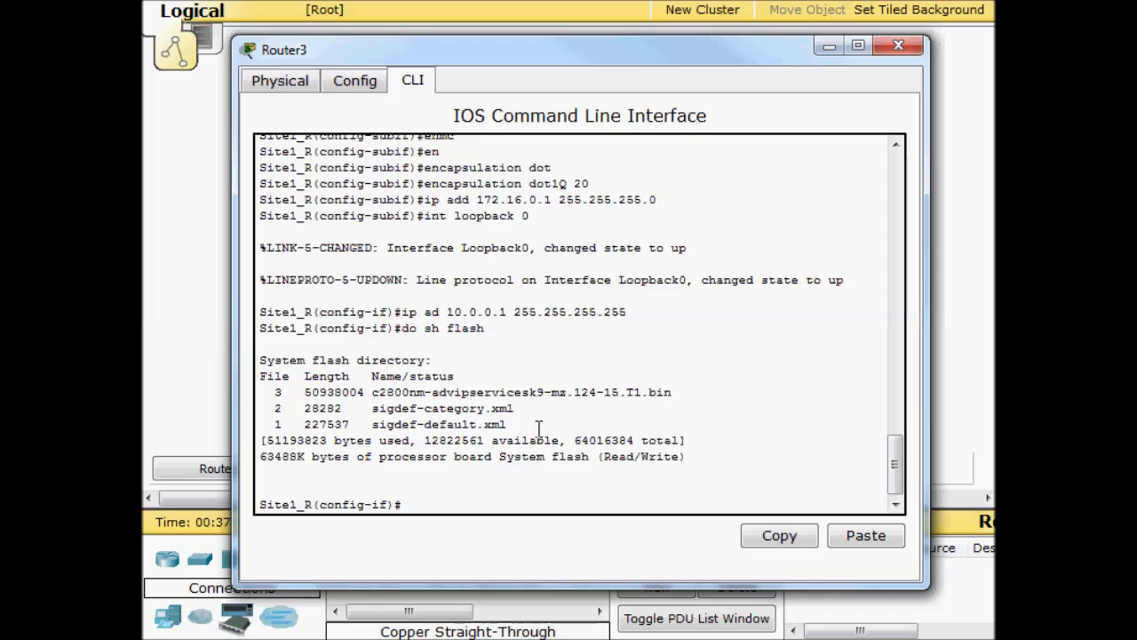
pyautogui.write('ip dhcp pool Data')
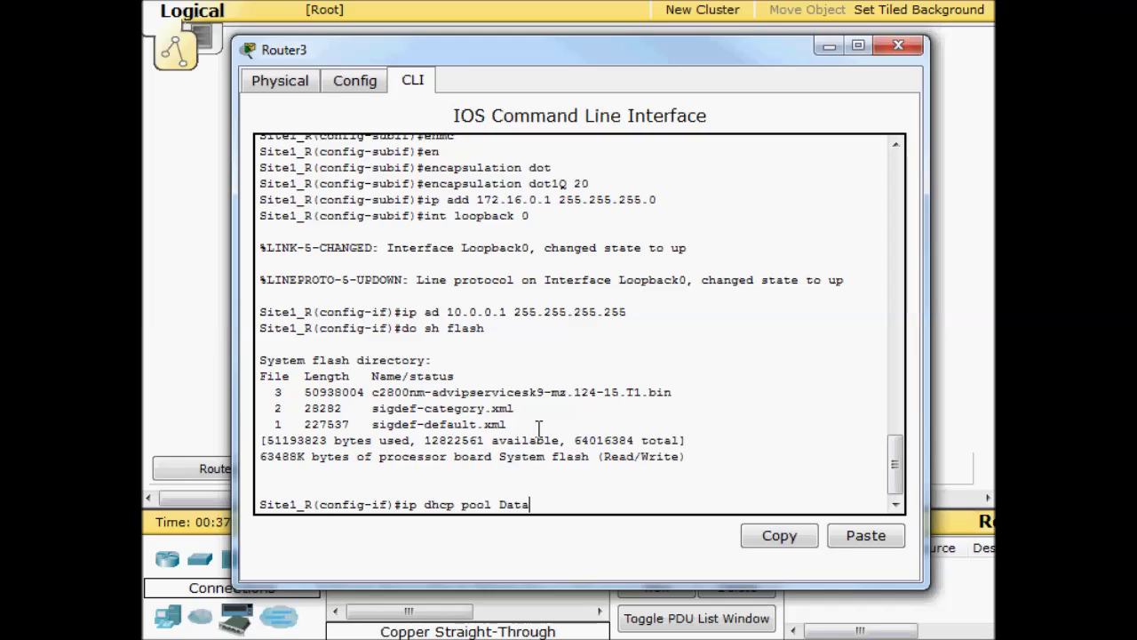
# - Create DHCP pool Data with network 192.168.0.0 255.255.255.0 and default-router 192.168.0.1
pyautogui.press('Return')
pyautogui.write('net')
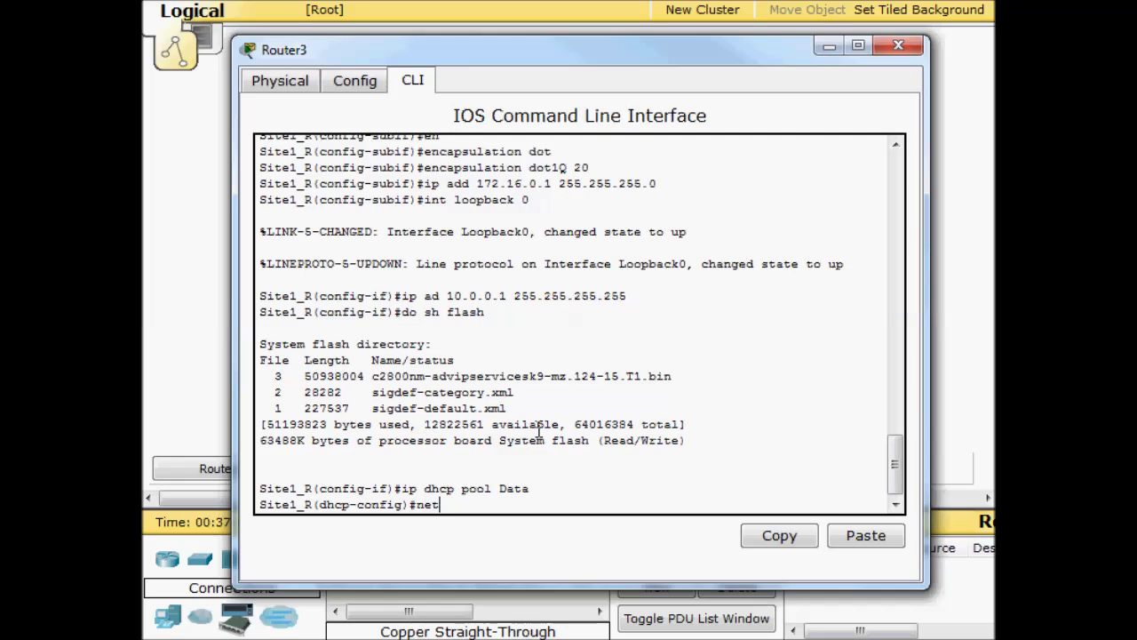
pyautogui.write('work 192.168.0.0 255.2')
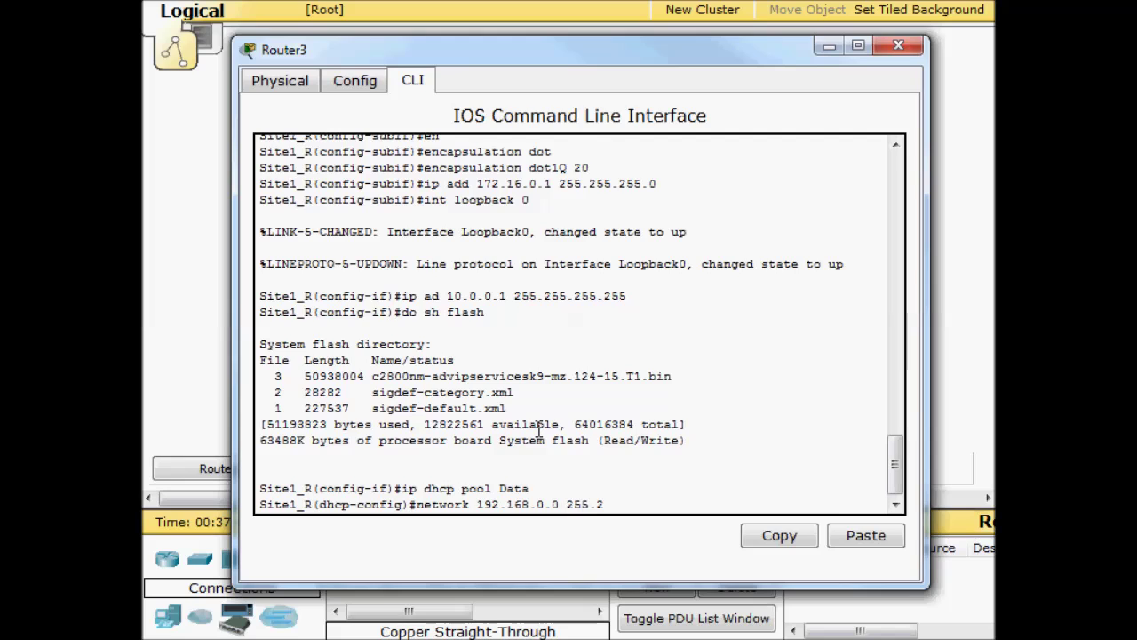
pyautogui.write('55.255.0')
pyautogui.press('Return')
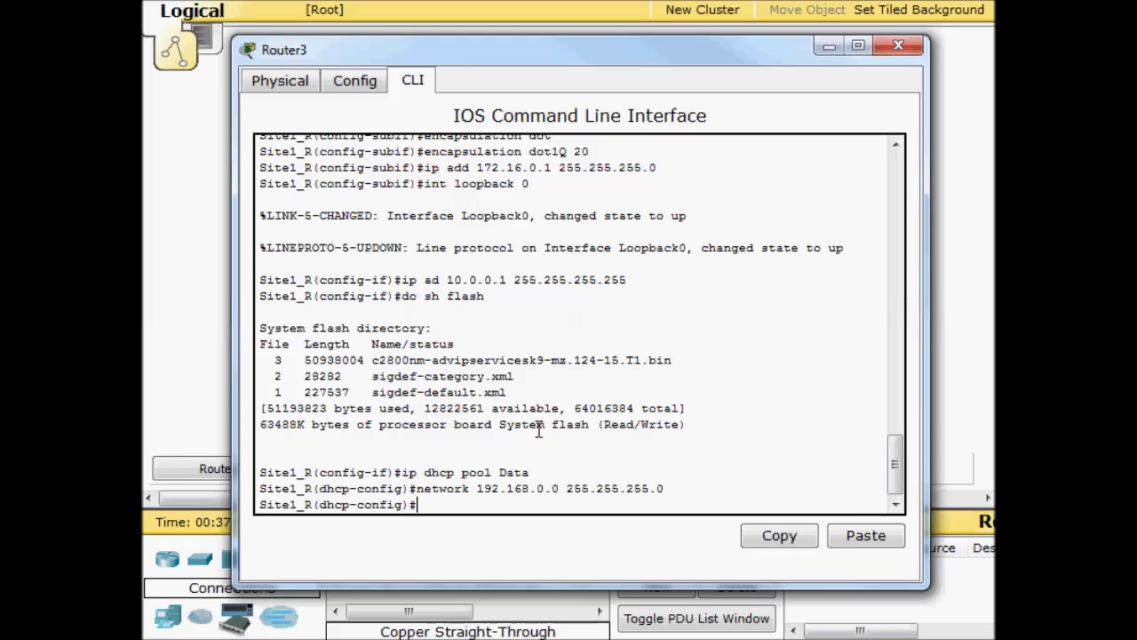
pyautogui.write('dea')
pyautogui.press('Tab')
pyautogui.press('BackSpace')
pyautogui.write('f')
pyautogui.press('Tab')
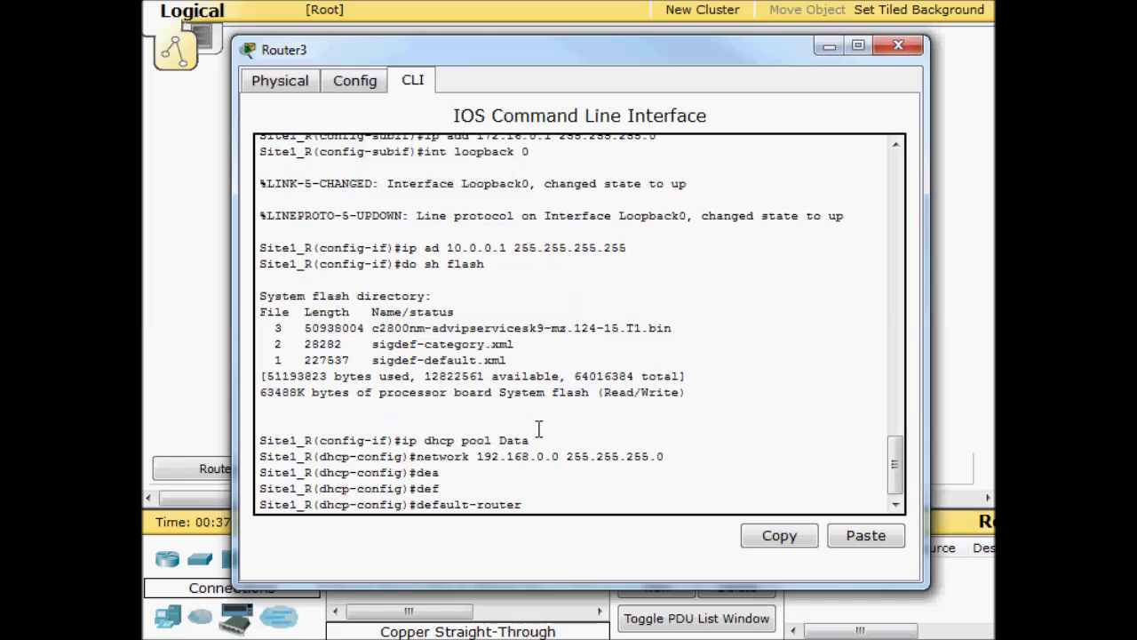
pyautogui.write('192.168.0.1')
pyautogui.press('Return')
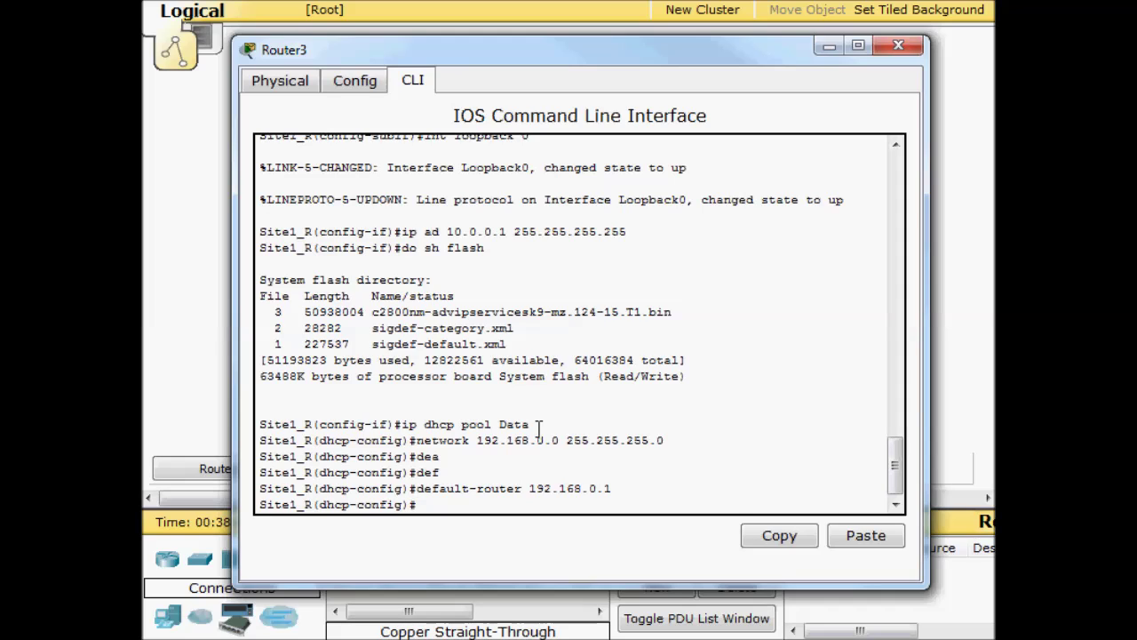
pyautogui.write('ip dhcp pool Voice')
# - Give the Voice pool network 172.16.0.0 255.255.255.0 and default-router 172.16.0.1
pyautogui.press('Return')
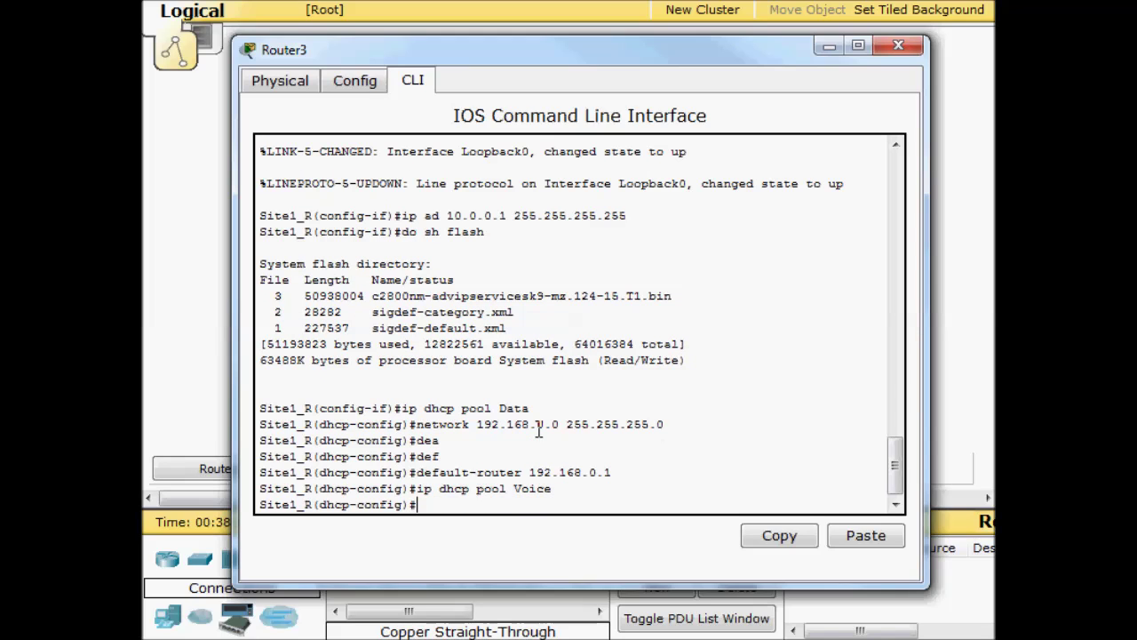
pyautogui.write('network 172.16.0.0 255.25')
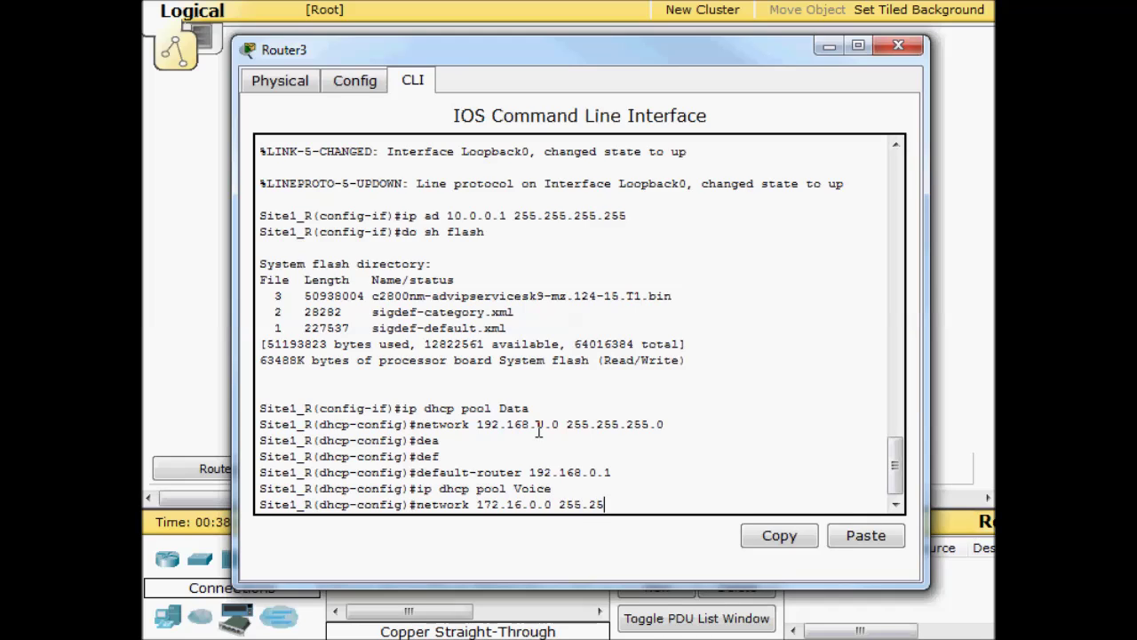
pyautogui.write('5.255.5')
pyautogui.press('BackSpace')
pyautogui.write('0')
pyautogui.press('Return')
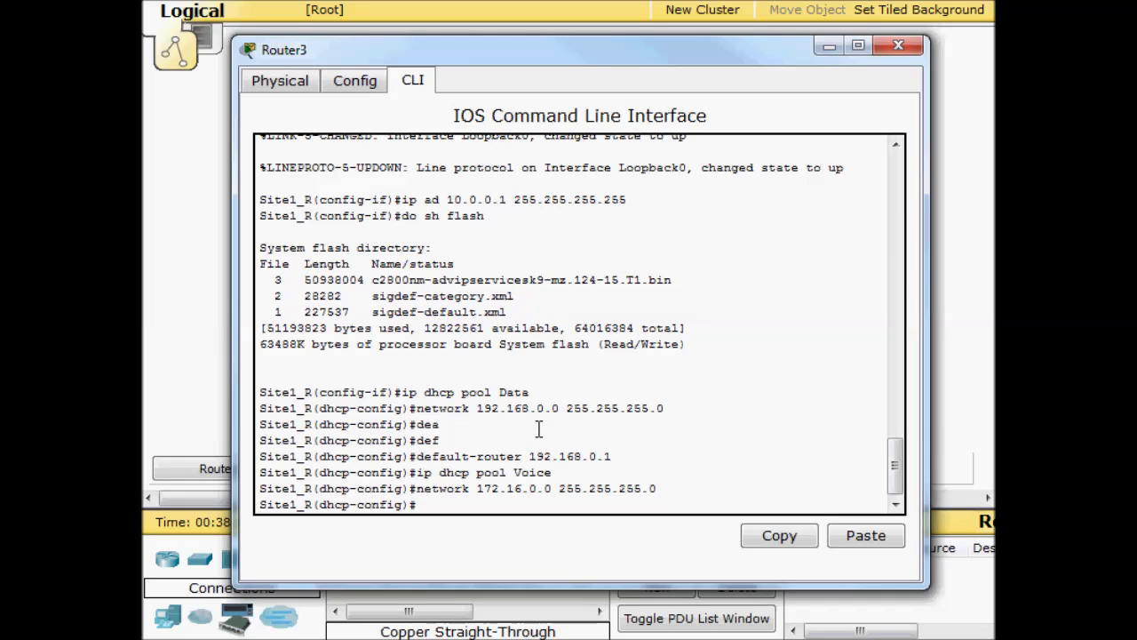
pyautogui.write('deaf')
pyautogui.press('Tab')
pyautogui.press('BackSpace')
pyautogui.press('BackSpace')
pyautogui.write('f')
pyautogui.press('Tab')
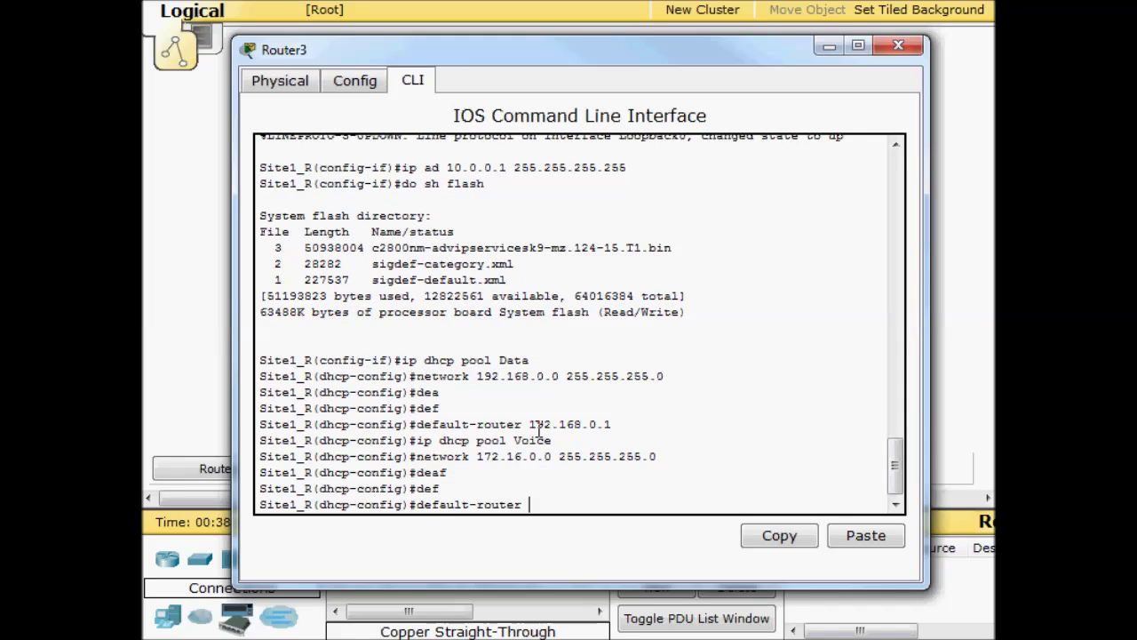
pyautogui.write('172.16.0.1')
pyautogui.press('Return')
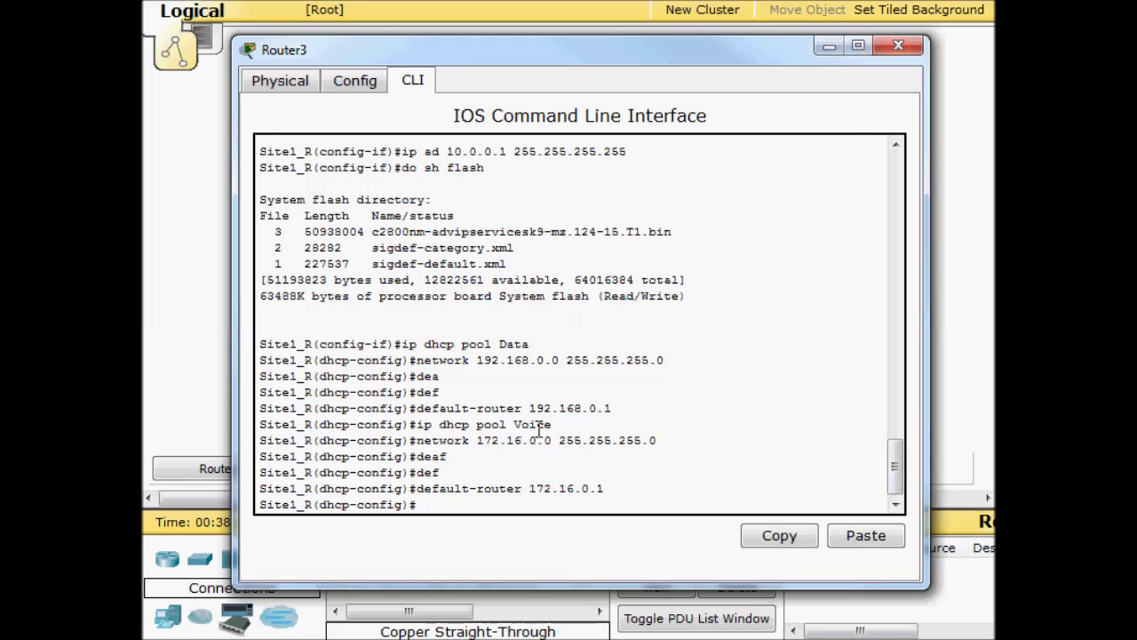
# - Add 'option 150 ip 10.0.0.1' to the Voice pool so phones learn the TFTP server
pyautogui.write('option 1')
pyautogui.write('50 ?ip ?')
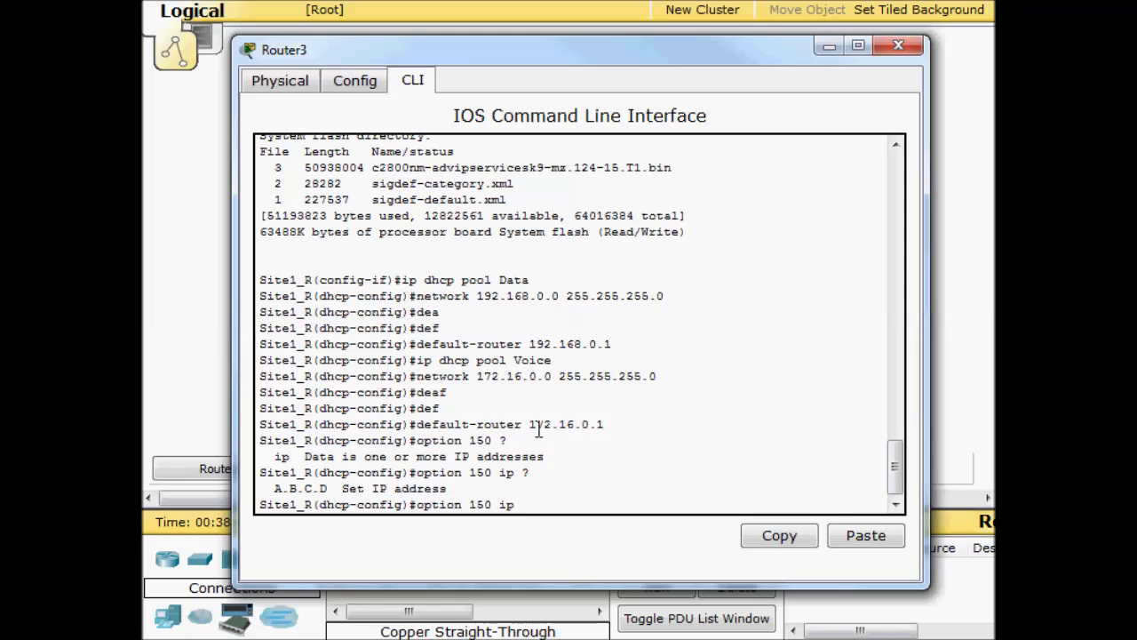
pyautogui.write('10.0.0.1')
pyautogui.press('Return')
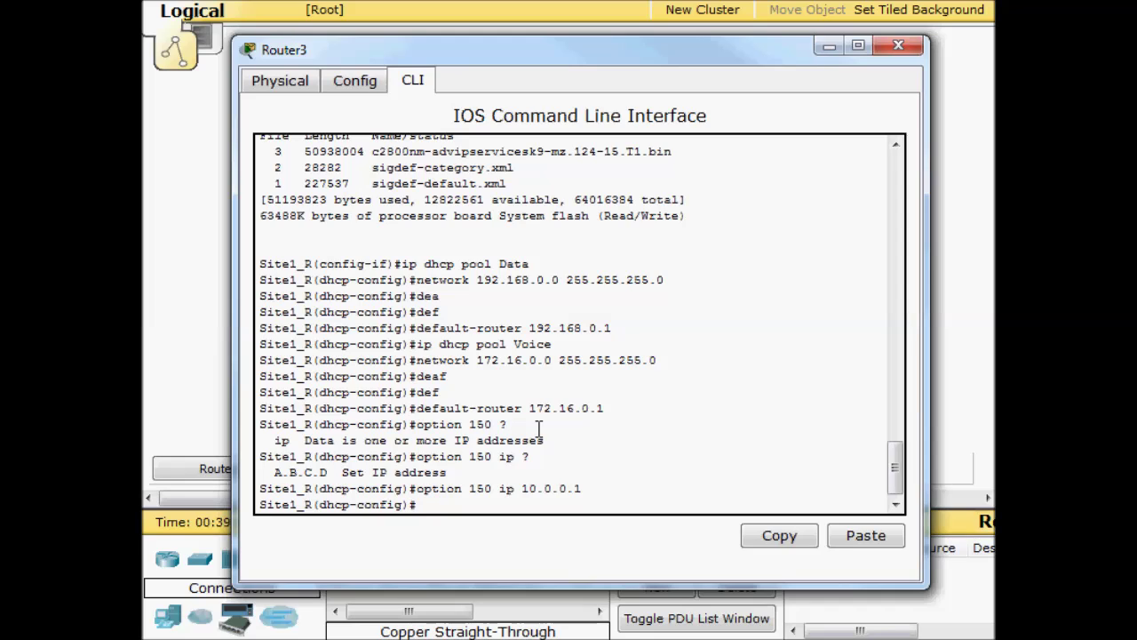
# - Discard the partial tftp-server line and exit the Voice pool configuration
pyautogui.write('tftp-server')
pyautogui.press('BackSpace')
pyautogui.press('BackSpace')
pyautogui.press('BackSpace')
pyautogui.press('BackSpace')
pyautogui.press('BackSpace')
pyautogui.press('BackSpace')
pyautogui.press('BackSpace')
pyautogui.press('BackSpace')
pyautogui.press('BackSpace')
pyautogui.press('BackSpace')
pyautogui.press('BackSpace')
pyautogui.write('exit')
pyautogui.press('Return')
# - Try 'tftp-server flash:' and 'ip tftp' at global config; both are rejected and cleared
pyautogui.write('tftp')
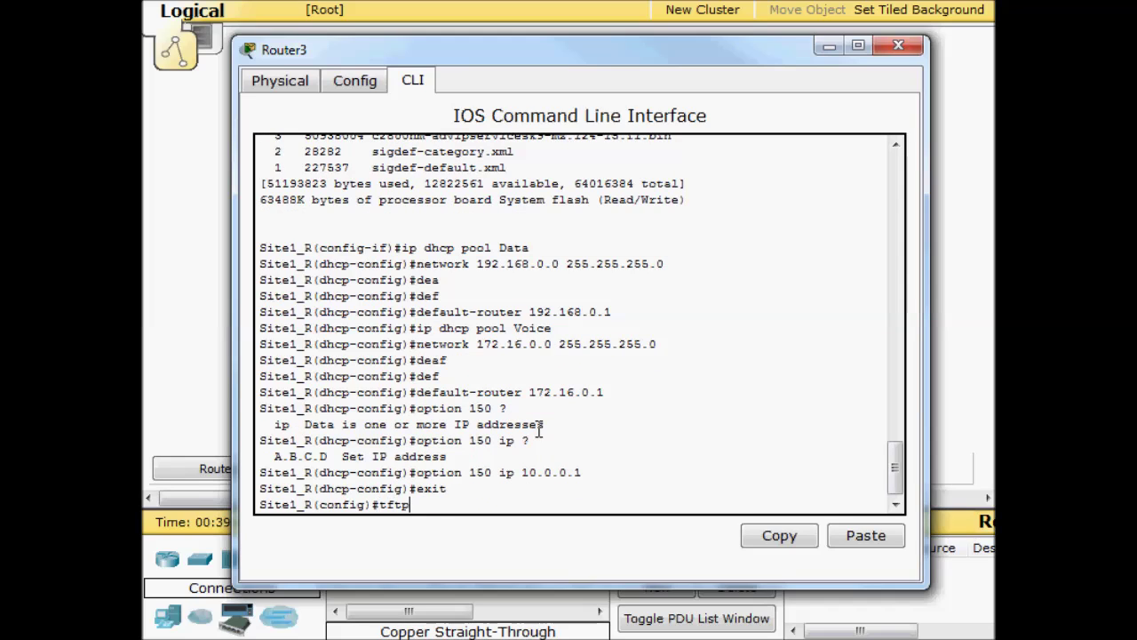
pyautogui.press('Tab')
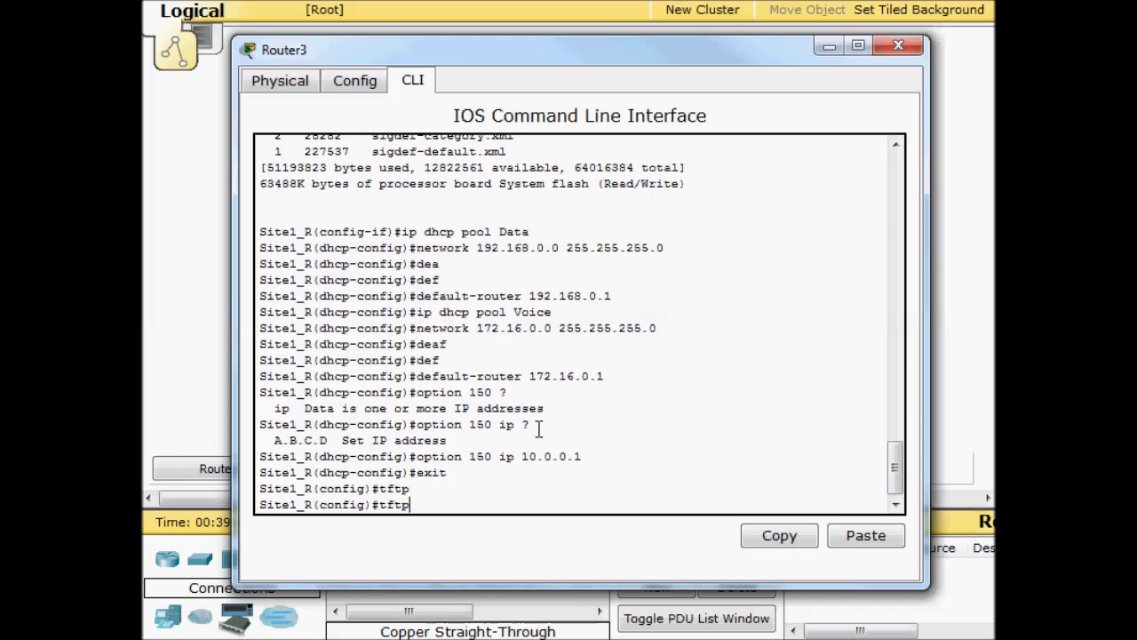
pyautogui.write('?-')
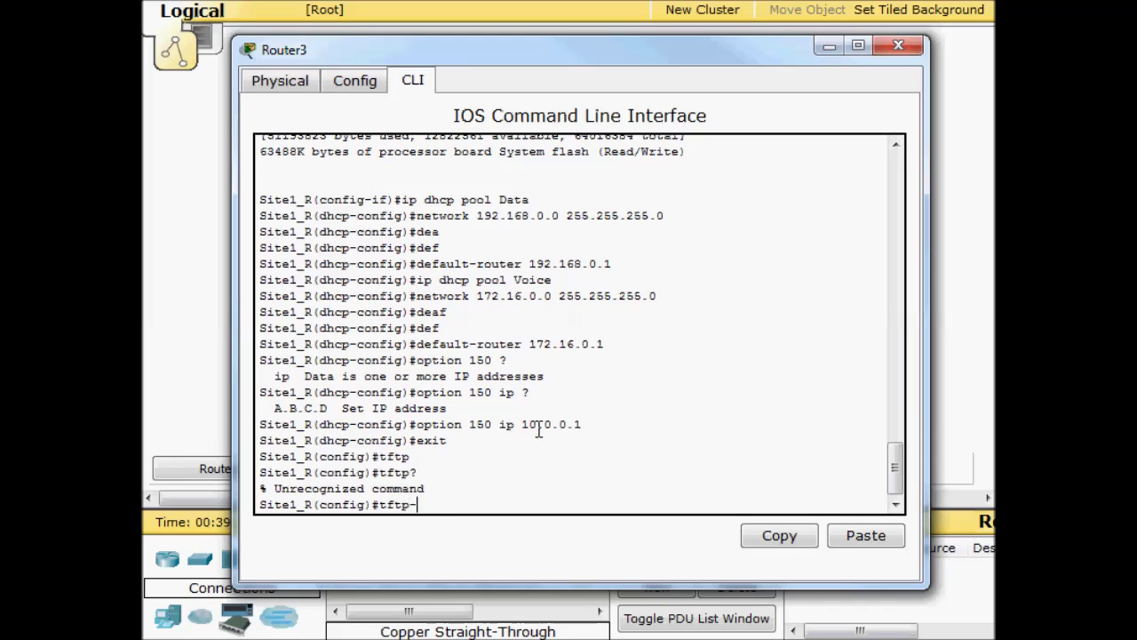
pyautogui.write('server flash:')
pyautogui.press('BackSpace')
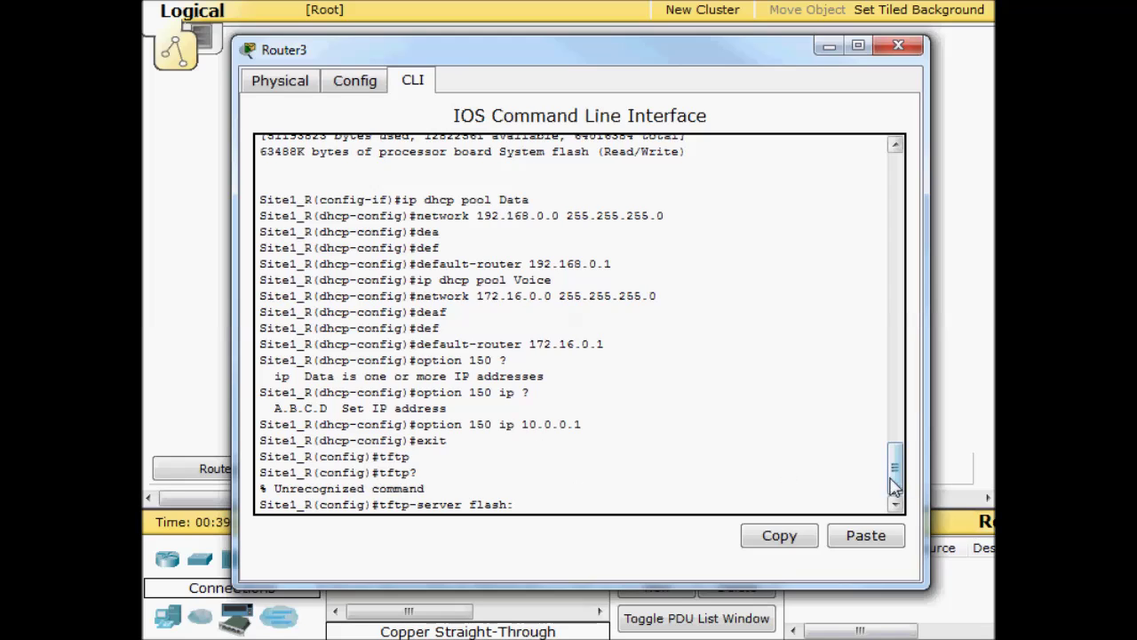
pyautogui.press('BackSpace')
pyautogui.press('BackSpace')
pyautogui.press('BackSpace')
pyautogui.press('BackSpace')
pyautogui.press('BackSpace')
pyautogui.press('BackSpace')
pyautogui.press('BackSpace')
pyautogui.press('BackSpace')
pyautogui.press('BackSpace')
pyautogui.press('BackSpace')
pyautogui.press('BackSpace')
pyautogui.press('BackSpace')
pyautogui.press('BackSpace')
pyautogui.press('BackSpace')
pyautogui.press('BackSpace')
pyautogui.press('BackSpace')
pyautogui.press('BackSpace')
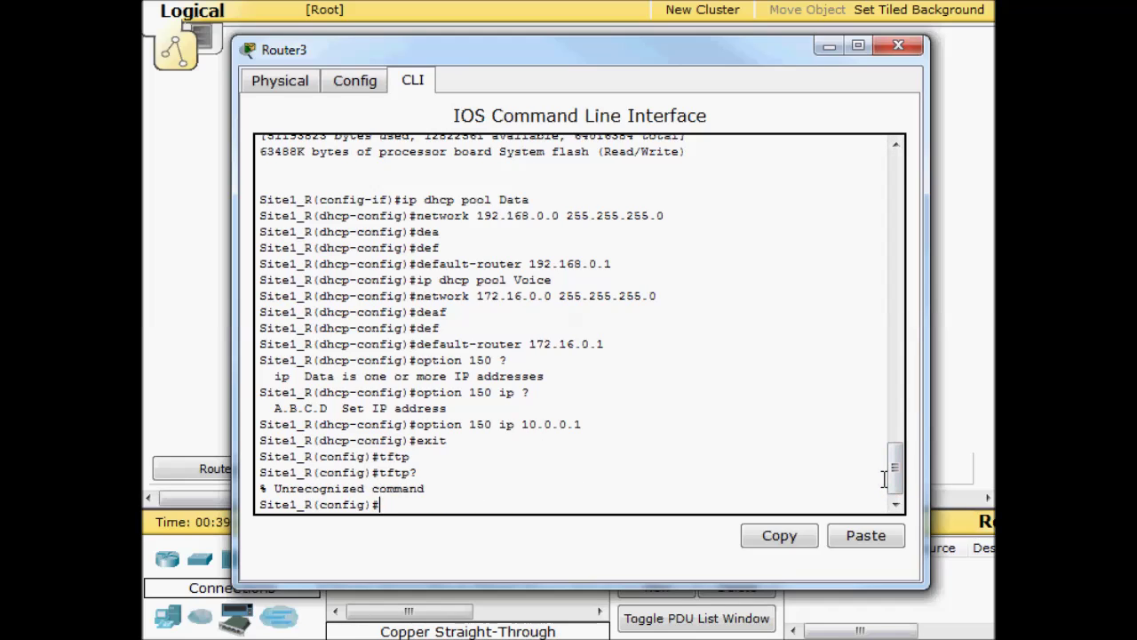
pyautogui.write('ip tftp?')
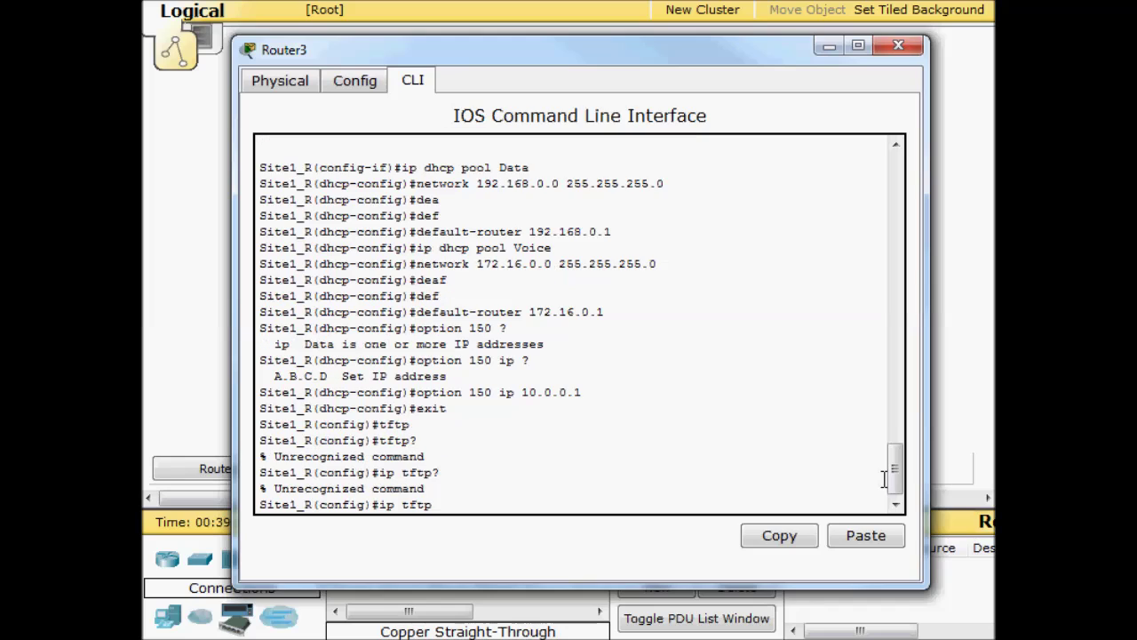
pyautogui.press('BackSpace')
pyautogui.press('BackSpace')
pyautogui.press('BackSpace')
pyautogui.press('BackSpace')
pyautogui.press('BackSpace')
pyautogui.press('BackSpace')
pyautogui.press('BackSpace')
pyautogui.write('ex')
pyautogui.press('BackSpace')
pyautogui.press('BackSpace')
# - Leave configuration mode with 'end' and run 'sh ip dhcp binding'
pyautogui.write('ex')
pyautogui.write('nd')
pyautogui.press('Return')
pyautogui.write('sh ip dhcp ')
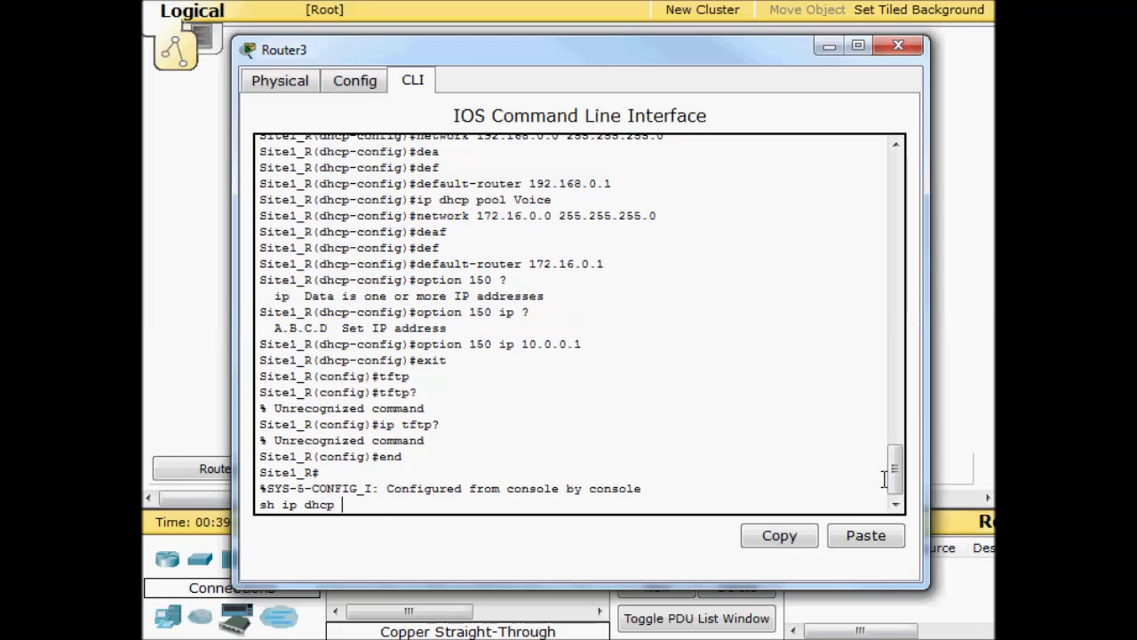
pyautogui.write('binding')
pyautogui.press('Return')
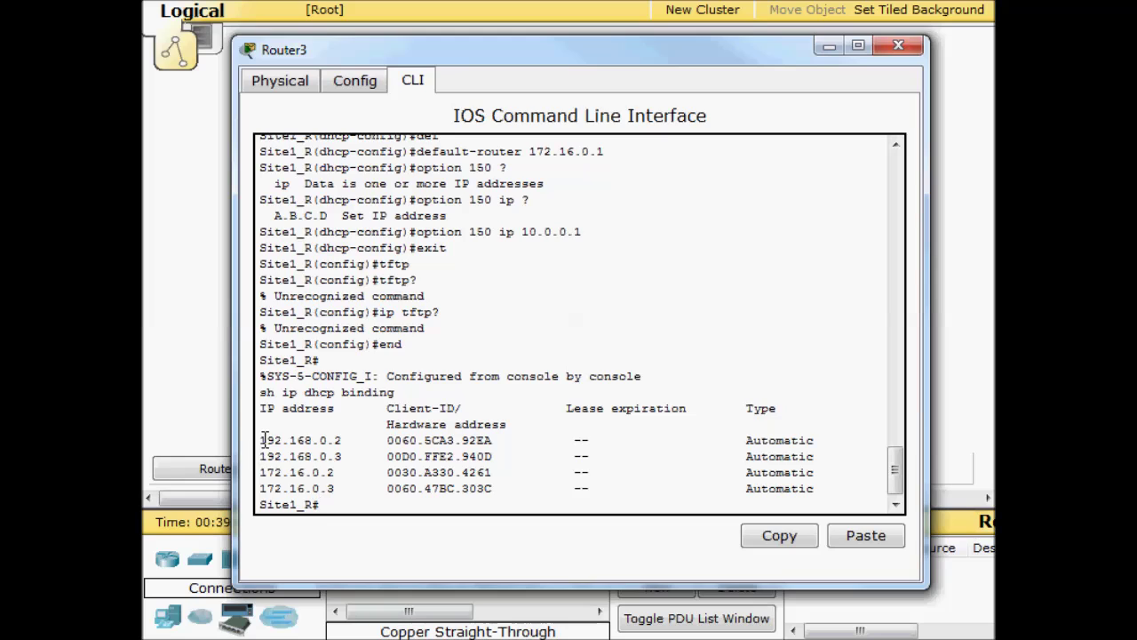
# - Highlight the 192.168.0.2/.3 and 172.16.0.2/.3 leases in the binding table
pyautogui.moveTo(259, 437); pyautogui.dragTo(813, 456)
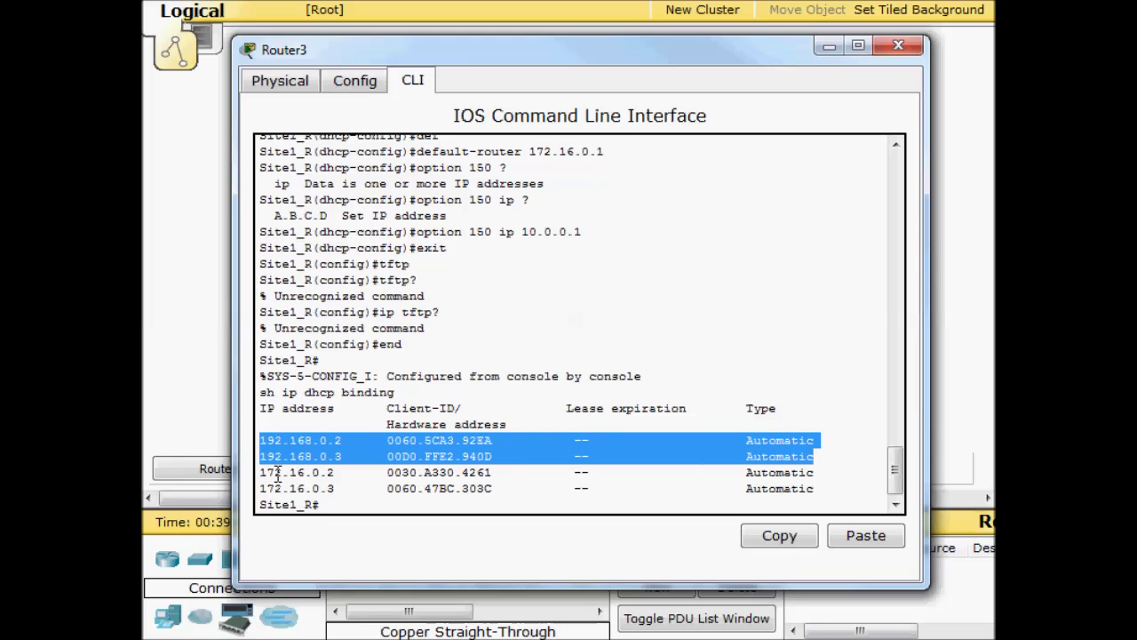
pyautogui.moveTo(260, 472); pyautogui.dragTo(819, 487)
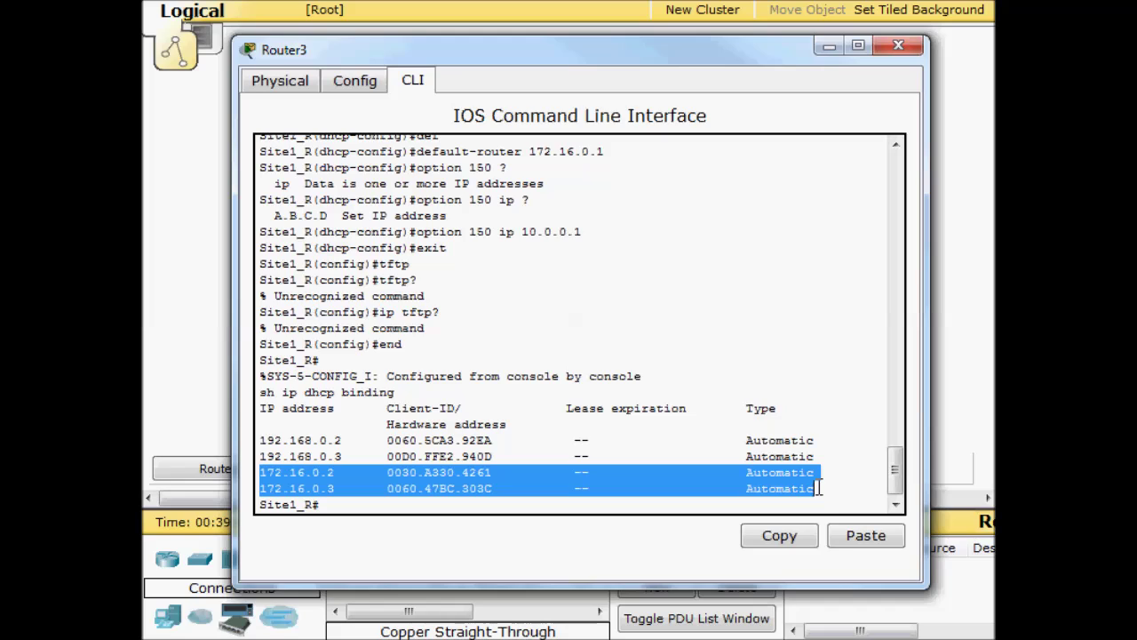
pyautogui.click(656, 491)
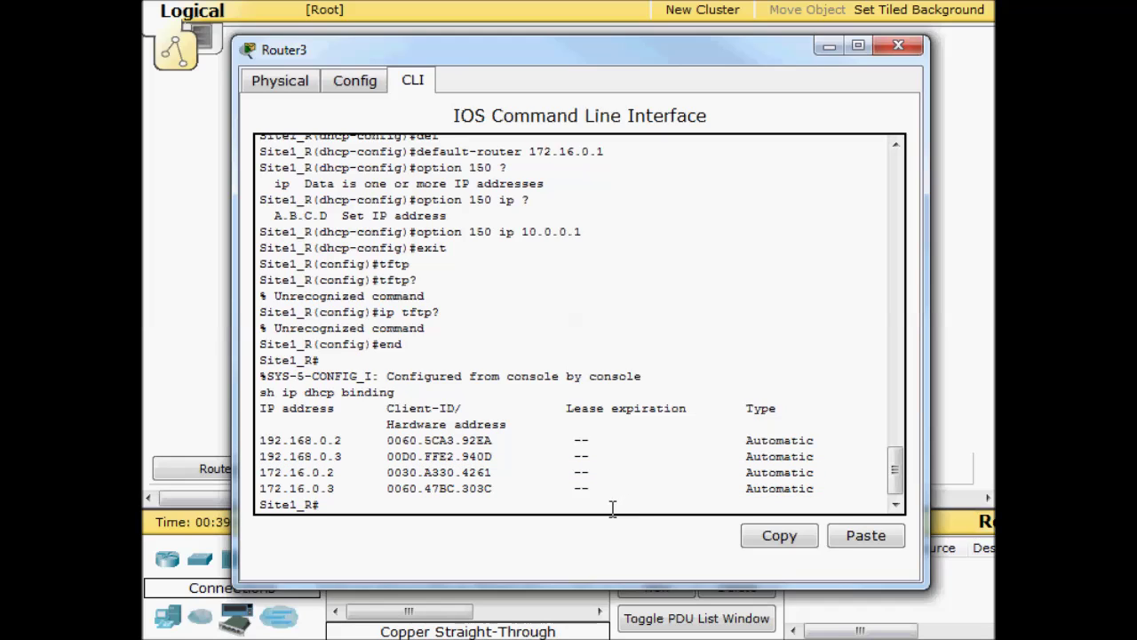
pyautogui.write('ephone')
pyautogui.press('BackSpace')
pyautogui.press('BackSpace')
pyautogui.press('BackSpace')
pyautogui.press('BackSpace')
pyautogui.press('BackSpace')
pyautogui.press('BackSpace')
# - Enter telephony-service configuration from global config mode
pyautogui.write('tel')
pyautogui.press('Tab')
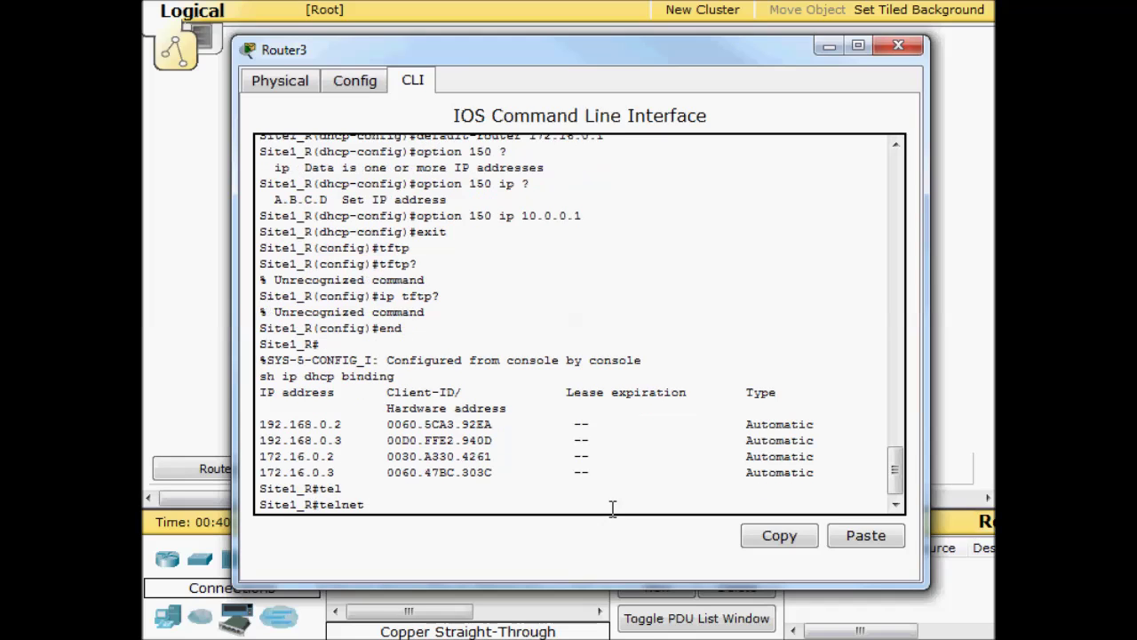
pyautogui.press('BackSpace')
pyautogui.press('BackSpace')
pyautogui.press('BackSpace')
pyautogui.write('e')
pyautogui.press('Tab')
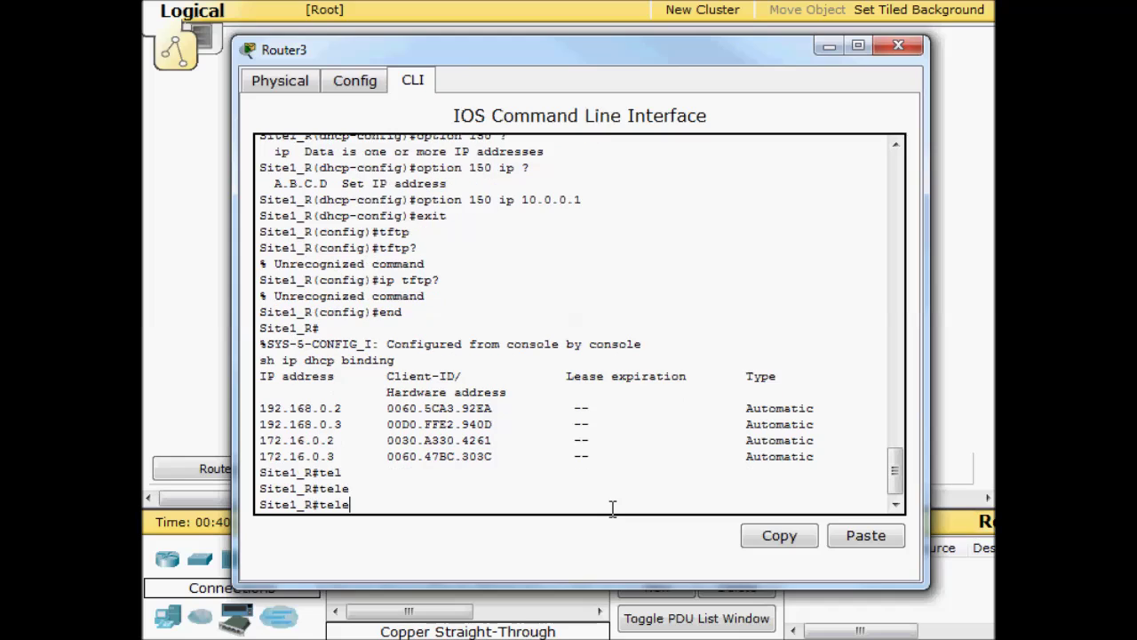
pyautogui.write('?')
pyautogui.press('BackSpace')
pyautogui.press('BackSpace')
pyautogui.press('BackSpace')
pyautogui.press('BackSpace')
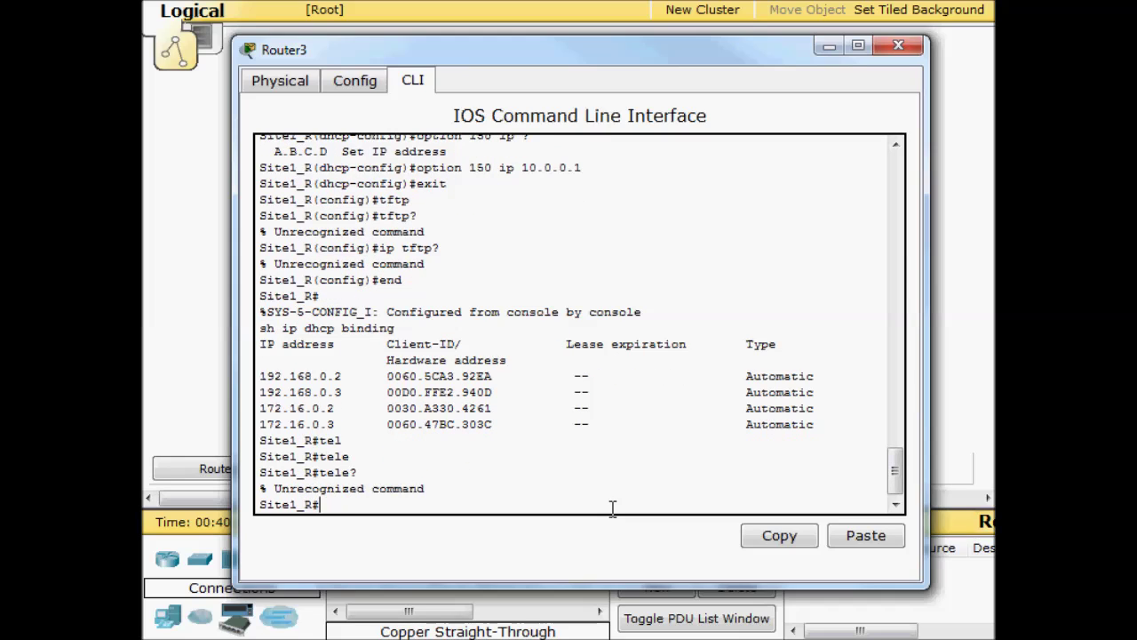
pyautogui.write('config t')
pyautogui.press('Return')
pyautogui.write('tele')
pyautogui.press('Tab')
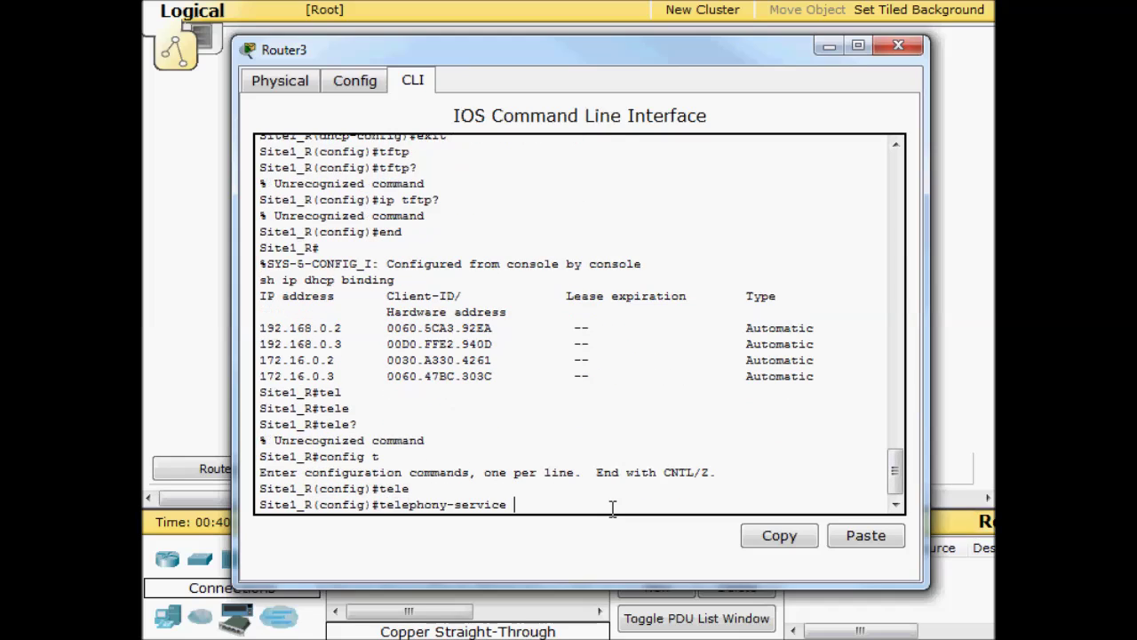
pyautogui.press('Return')
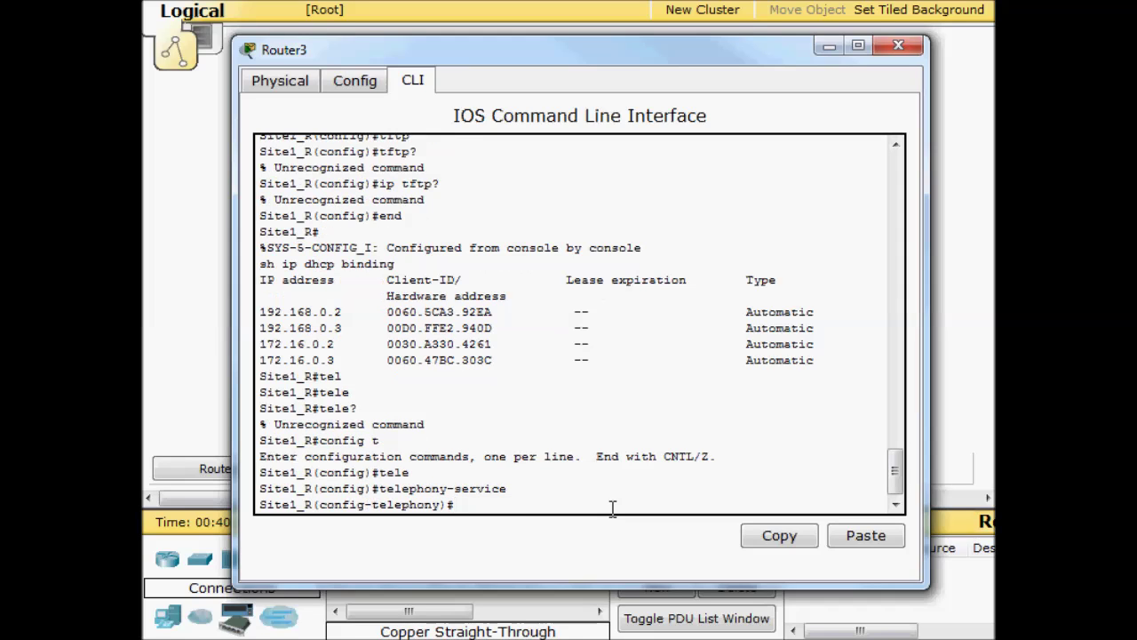
# - List the telephony-service options and highlight max-ephones and max-dn
pyautogui.write('?')
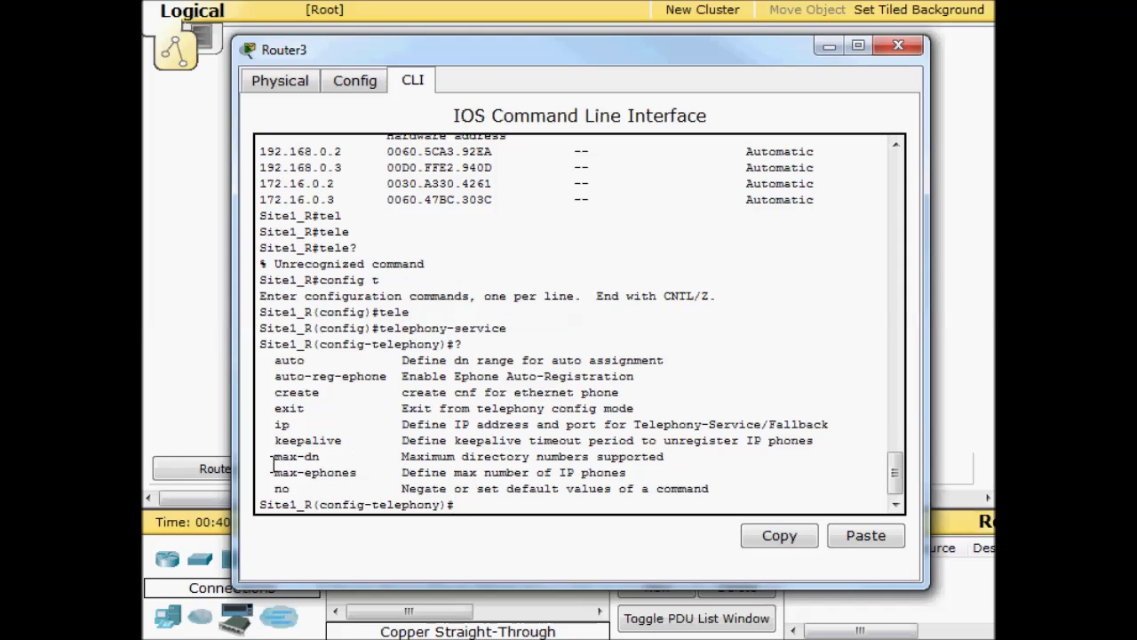
pyautogui.moveTo(273, 472); pyautogui.dragTo(360, 474)
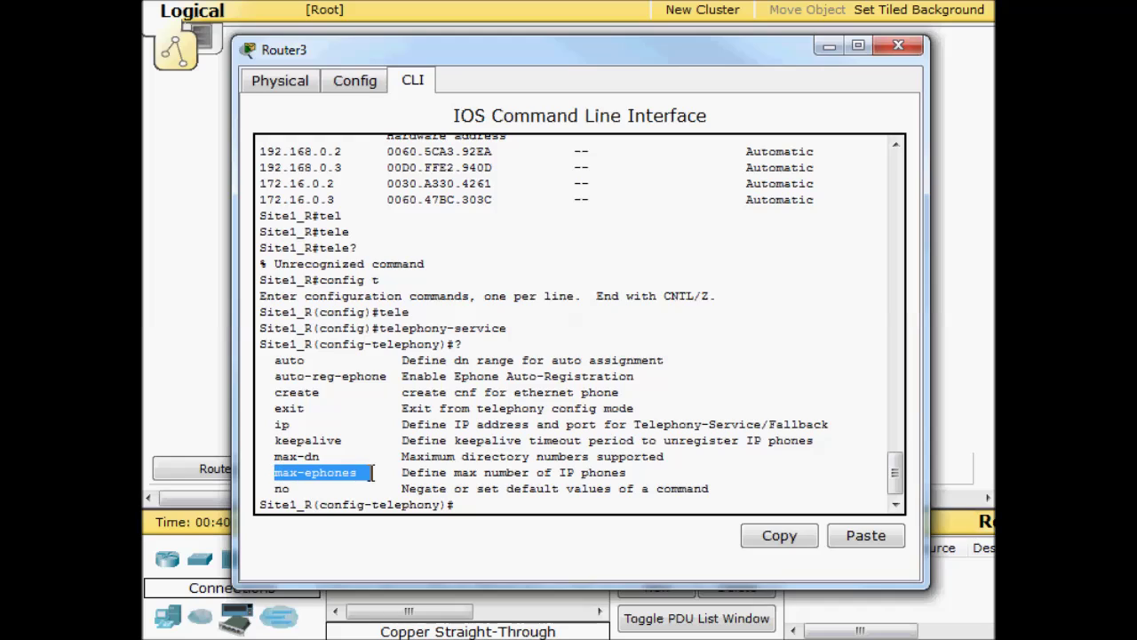
pyautogui.click(275, 456)
pyautogui.moveTo(275, 456); pyautogui.dragTo(324, 457)
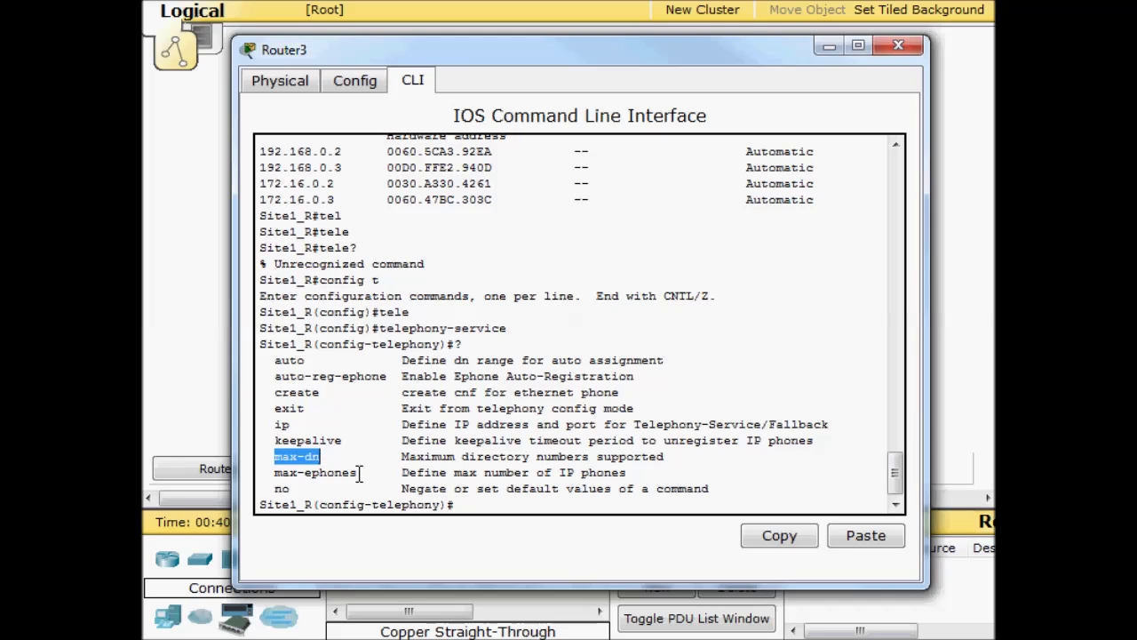
pyautogui.click(357, 472)
pyautogui.moveTo(357, 473); pyautogui.dragTo(276, 457)
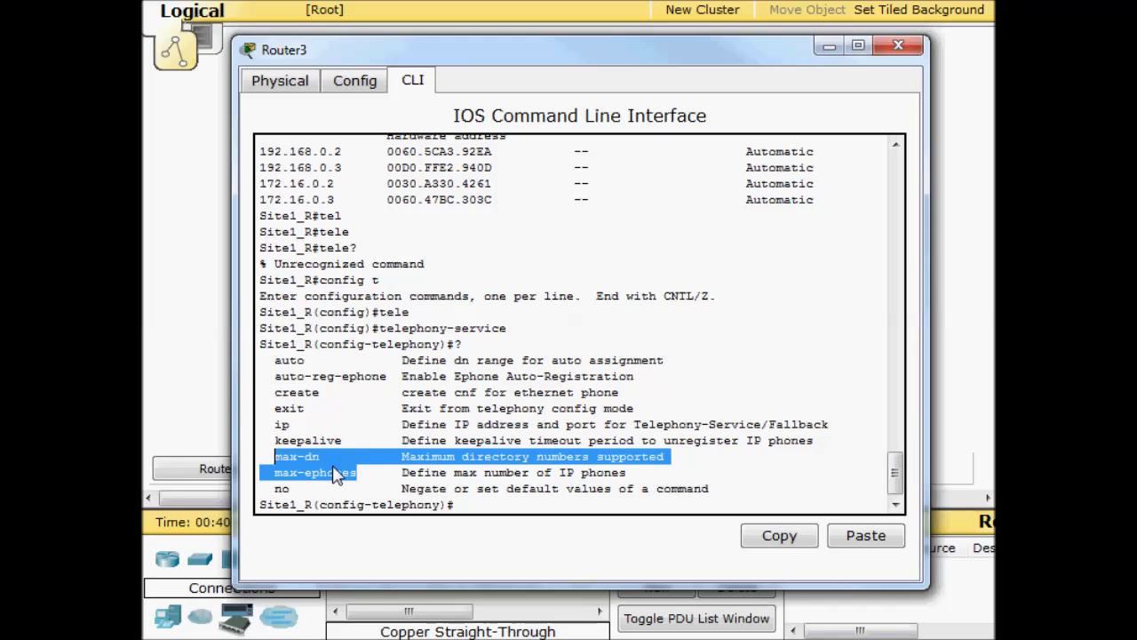
pyautogui.click(359, 472)
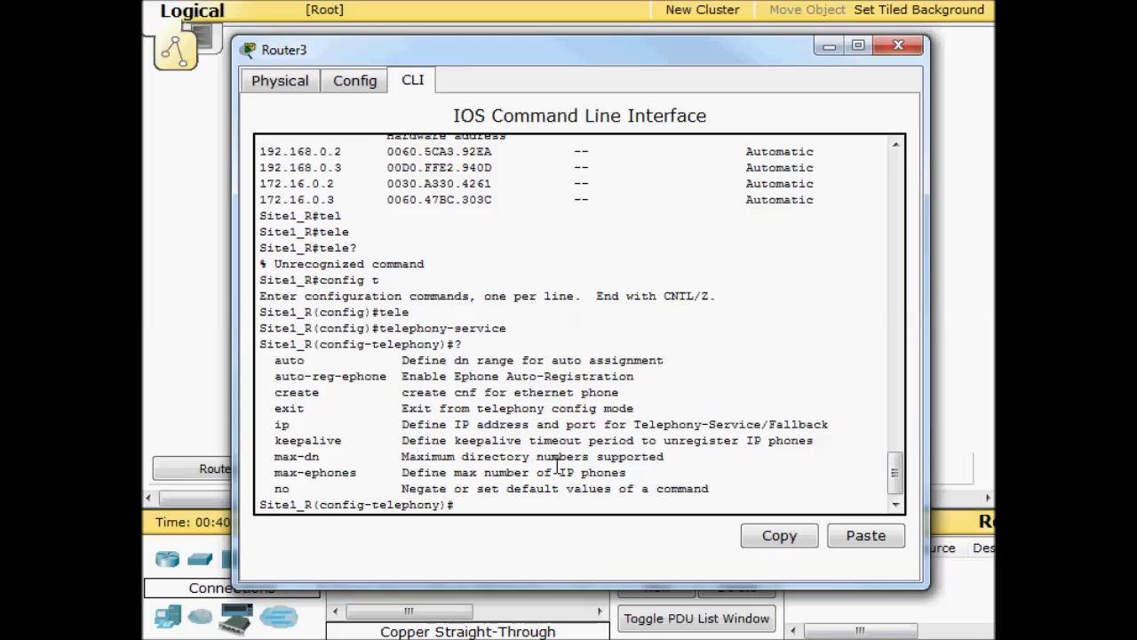
# - Set max-ephones 3 and max-dn 3
pyautogui.write('max-eph')
pyautogui.press('Tab')
pyautogui.write('?')
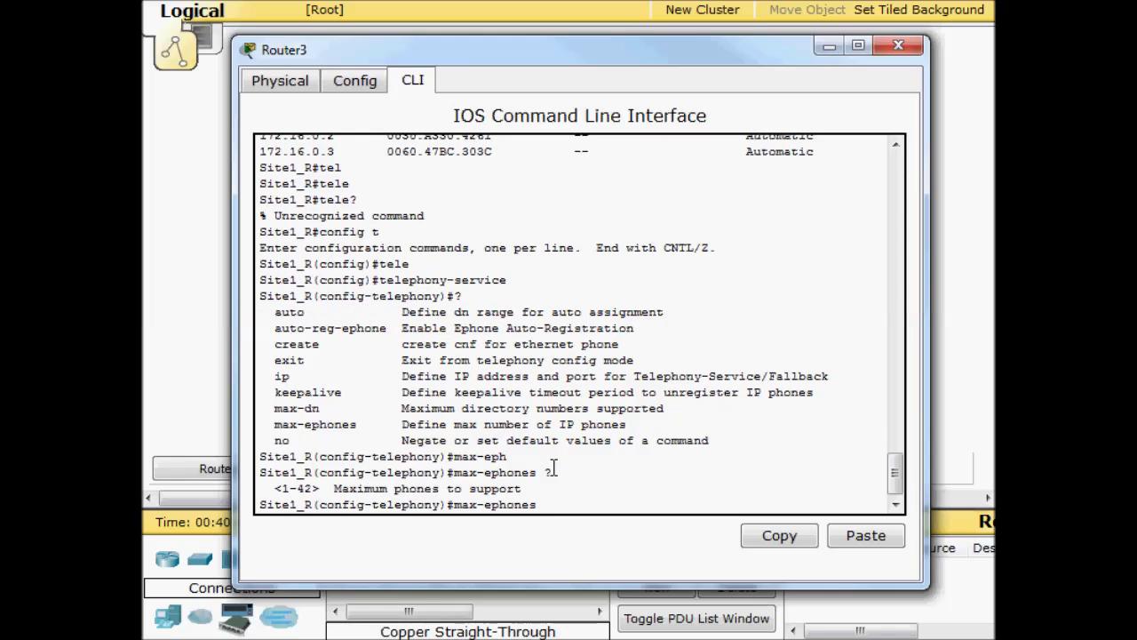
pyautogui.write('3')
pyautogui.press('Return')
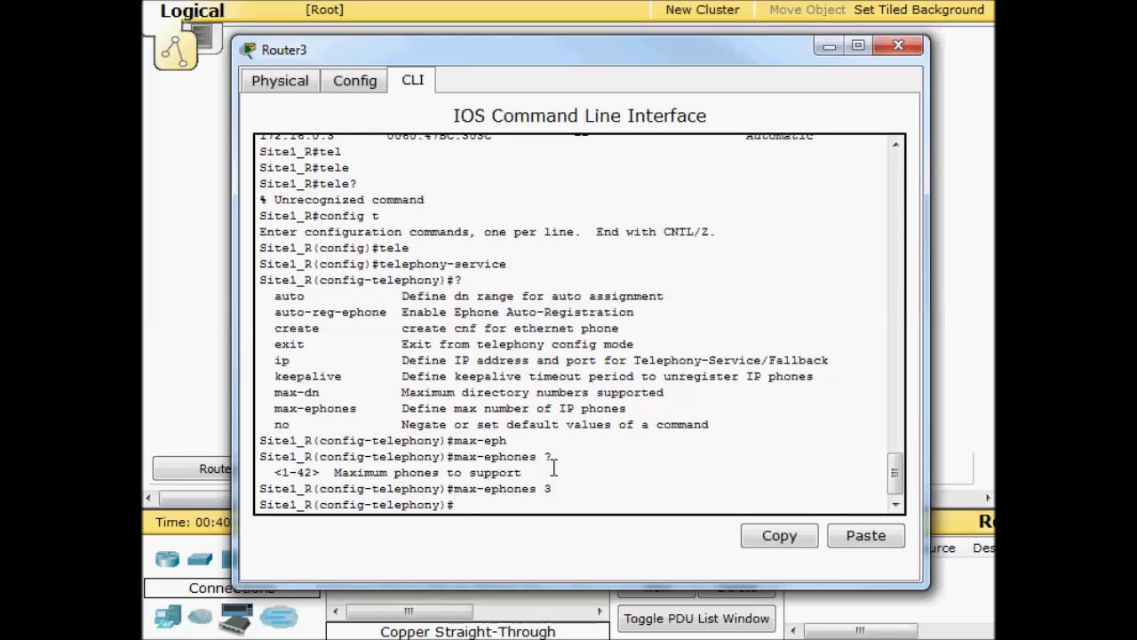
pyautogui.write('max-dn 3')
pyautogui.press('Return')
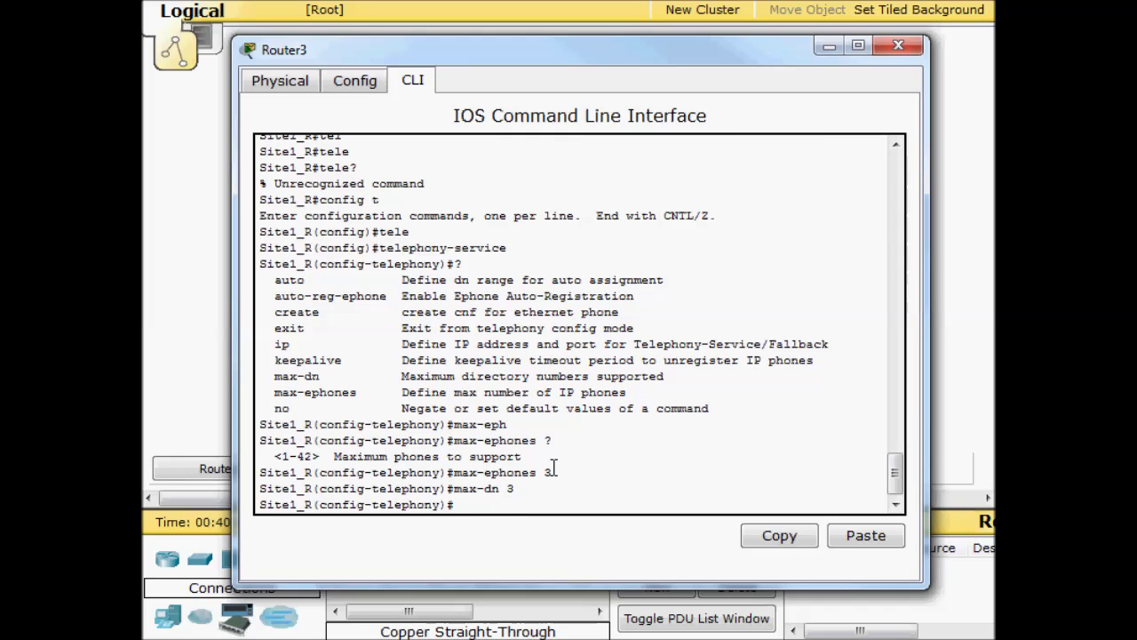
# - Set ip source-address 10.0.0.1 port 2000 for telephony-service
pyautogui.write('ip ?')
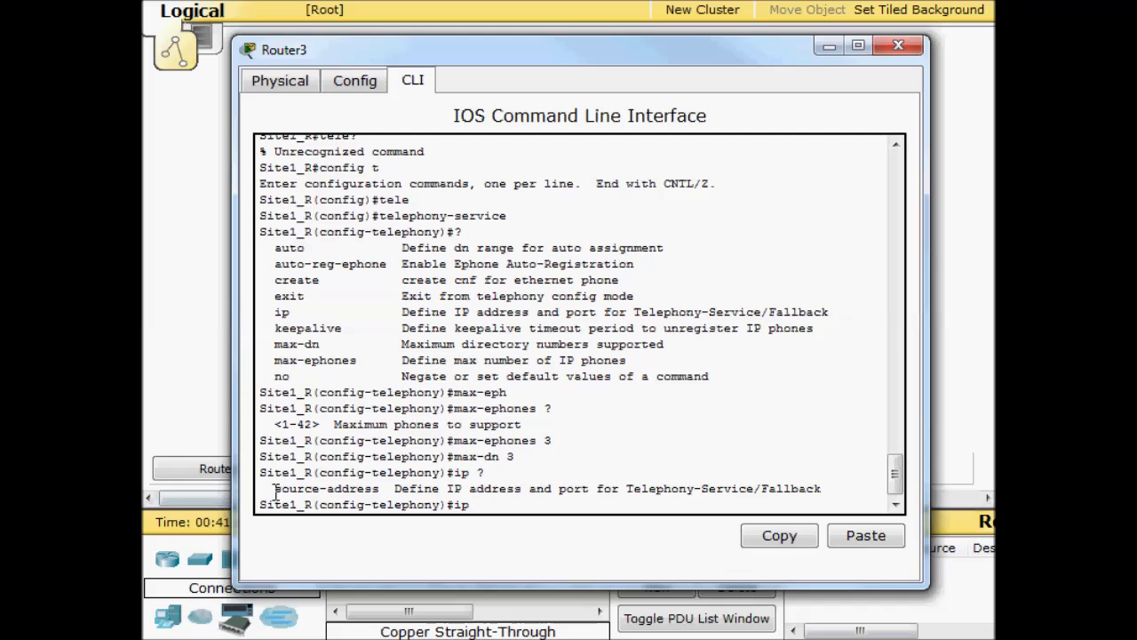
pyautogui.moveTo(275, 488); pyautogui.dragTo(381, 487)
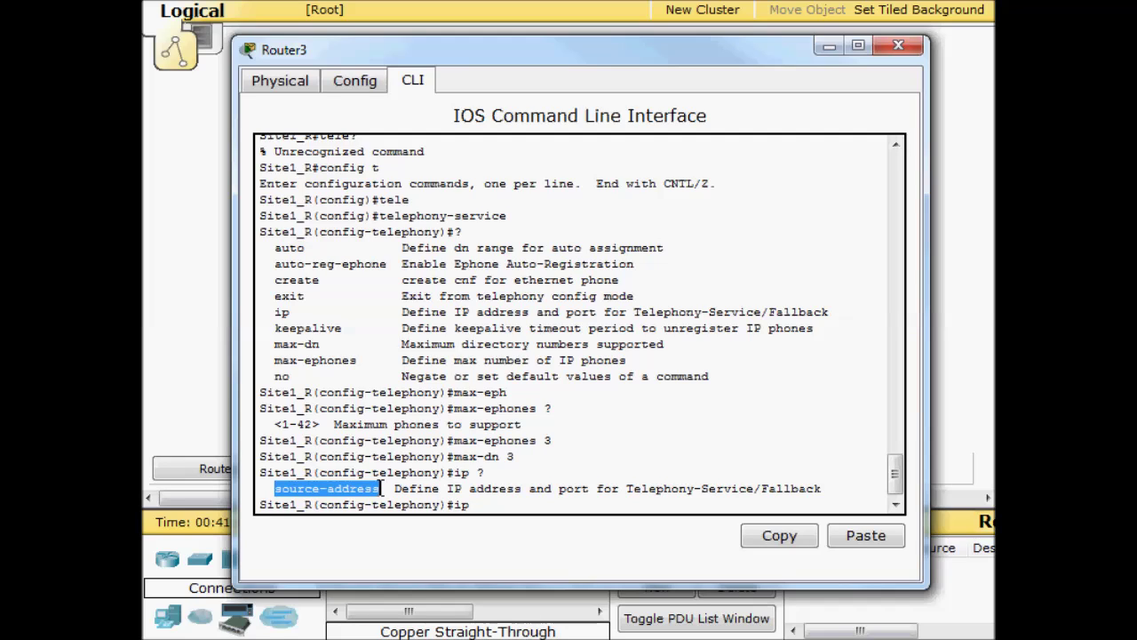
pyautogui.click(531, 498)
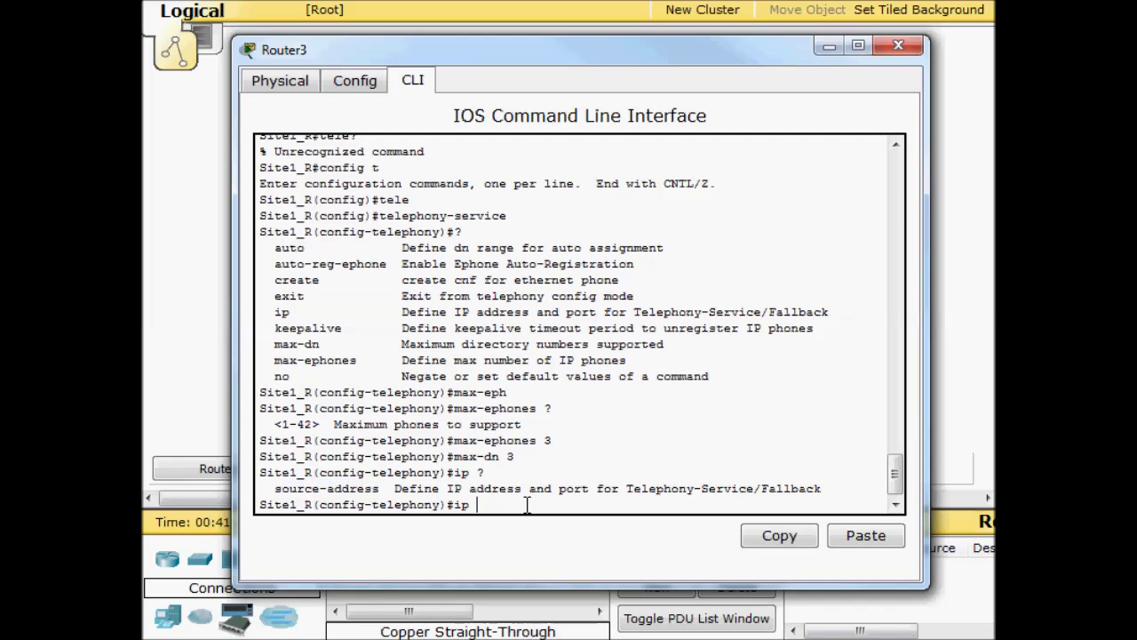
pyautogui.write('sour')
pyautogui.press('Tab')
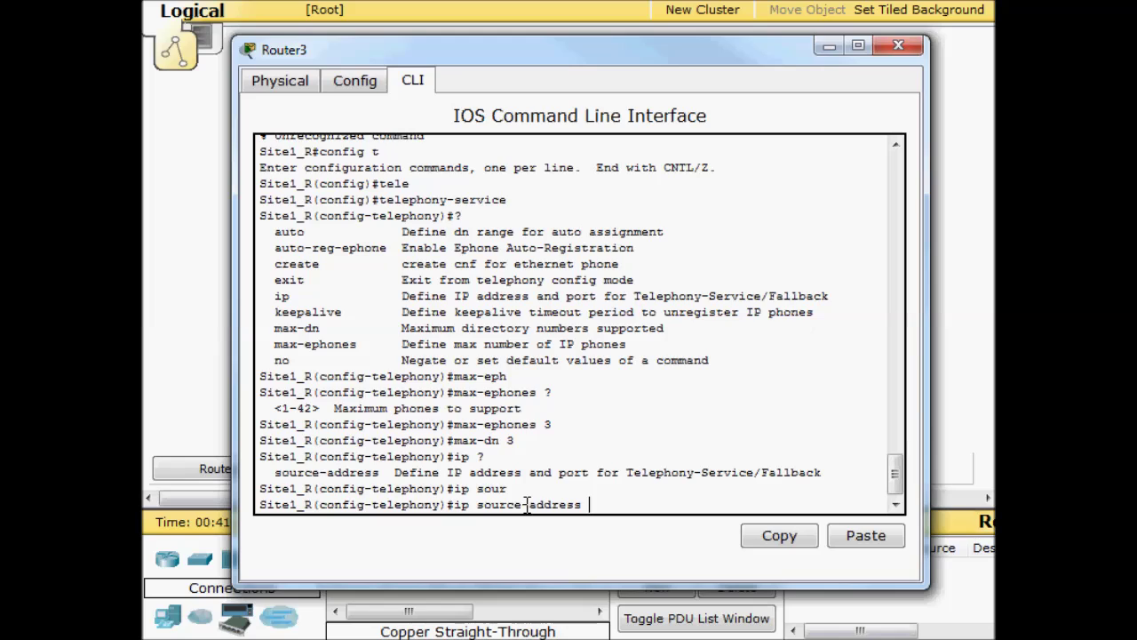
pyautogui.write('10.0.0.1')
pyautogui.press('Return')
pyautogui.press('Up')
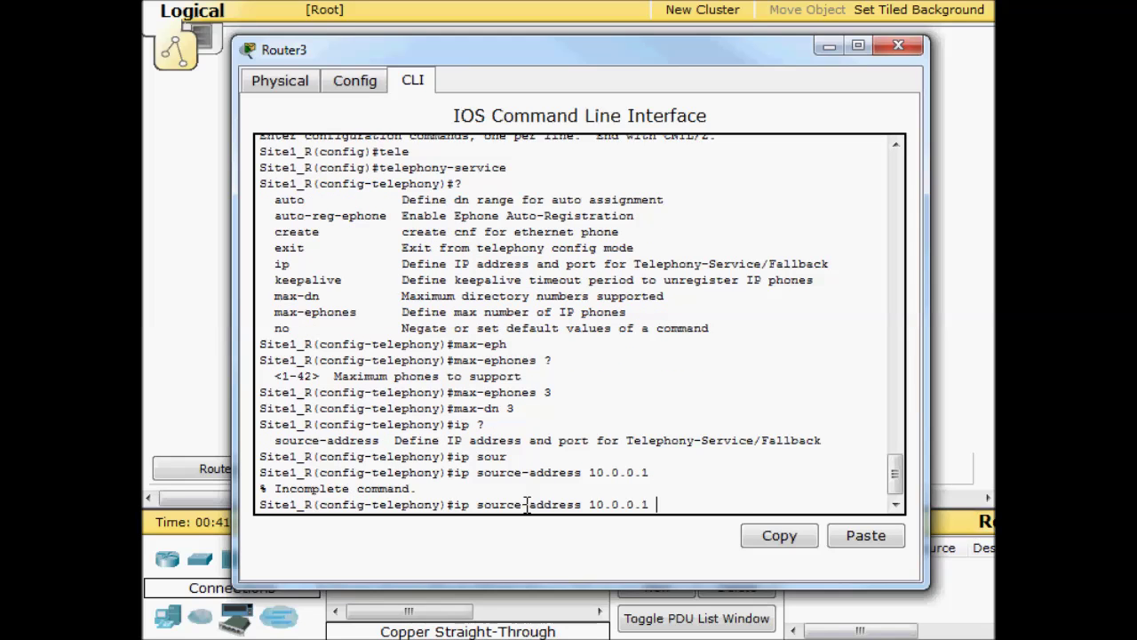
pyautogui.write('?port ?')
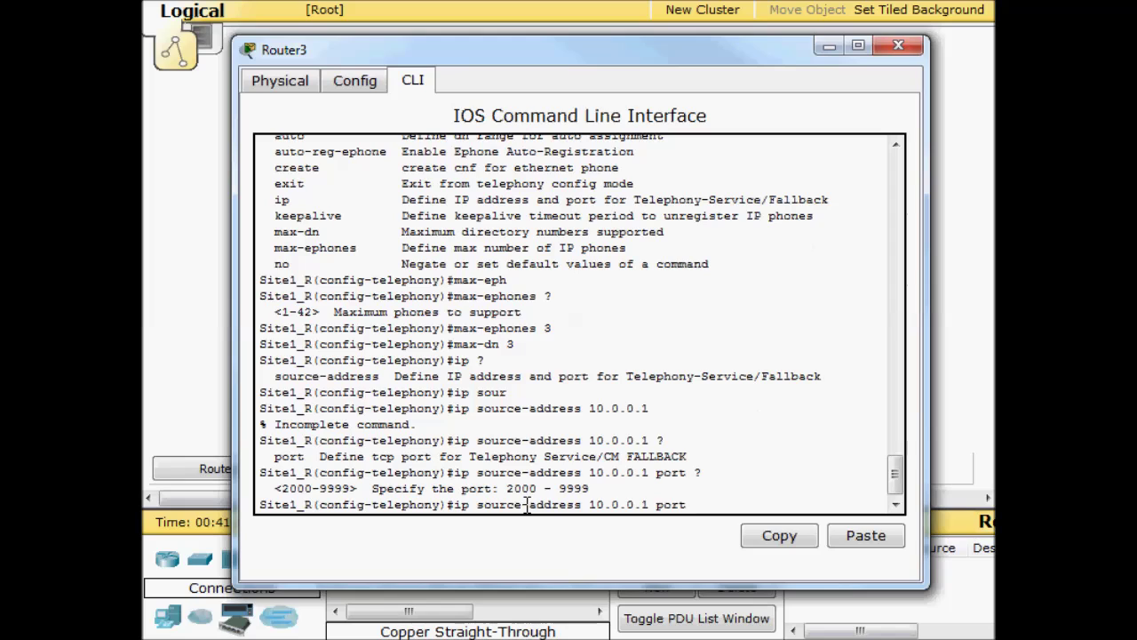
pyautogui.write('2000')
pyautogui.press('Return')
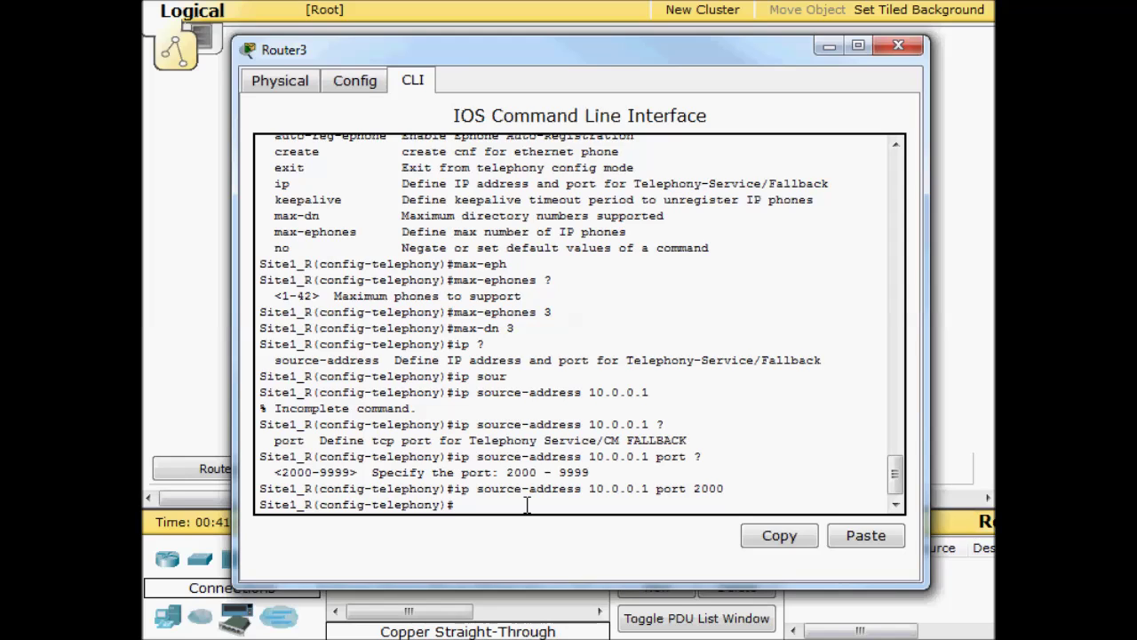
# - Run 'do sh ephone' and highlight ephone-1's MAC 0030.A330.4261, still unregistered
pyautogui.write('do sh ephone')
pyautogui.press('Return')
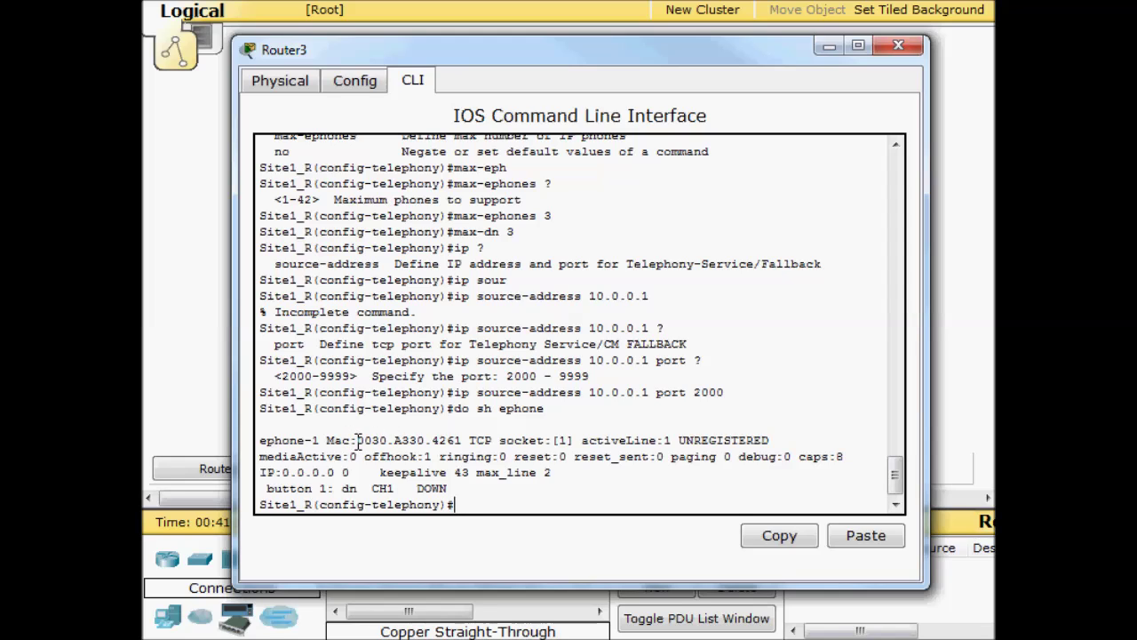
pyautogui.moveTo(358, 439); pyautogui.dragTo(461, 433)
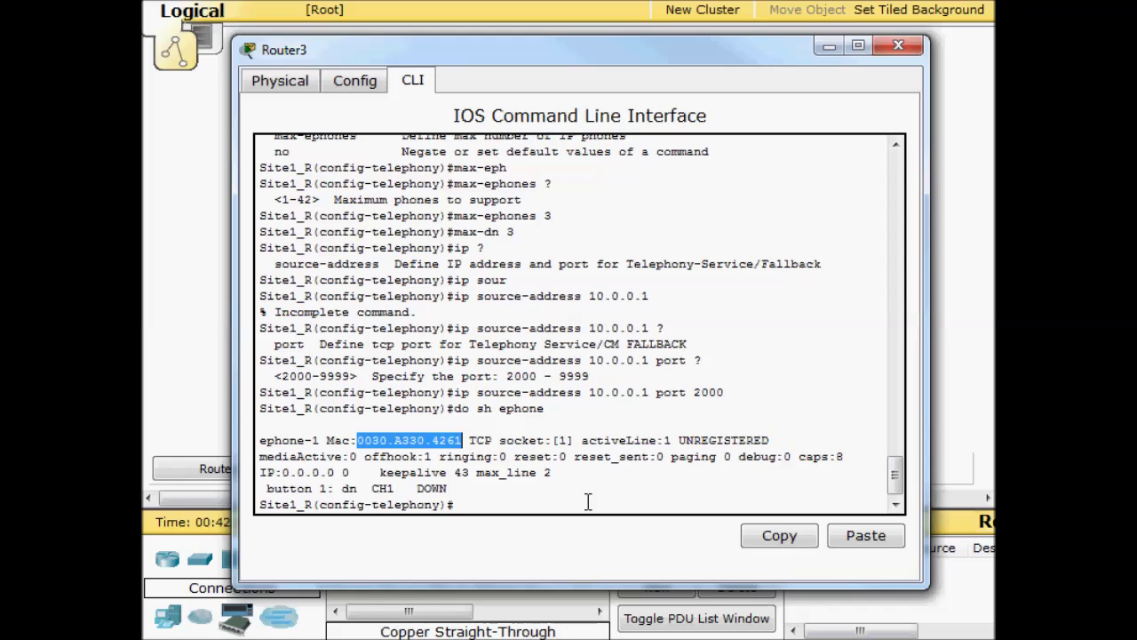
# - Close Router3 and check IP Phone6's display, which still reads 'Configuring CM List'
pyautogui.click(898, 46)
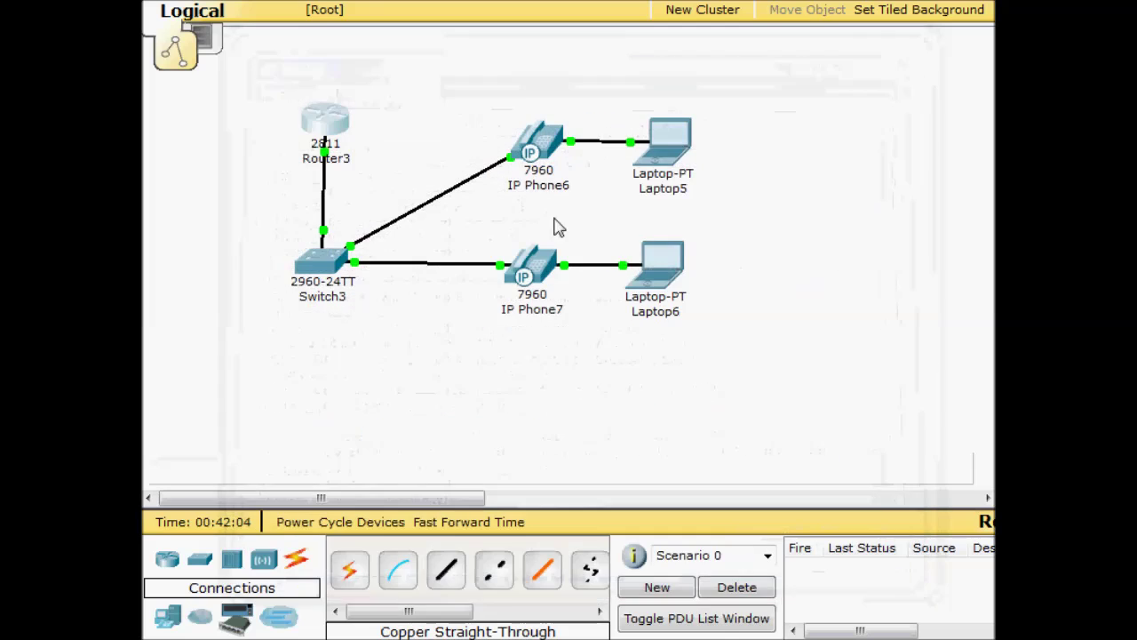
pyautogui.click(536, 142)
pyautogui.moveTo(559, 119); pyautogui.dragTo(801, 55)
pyautogui.click(457, 83)
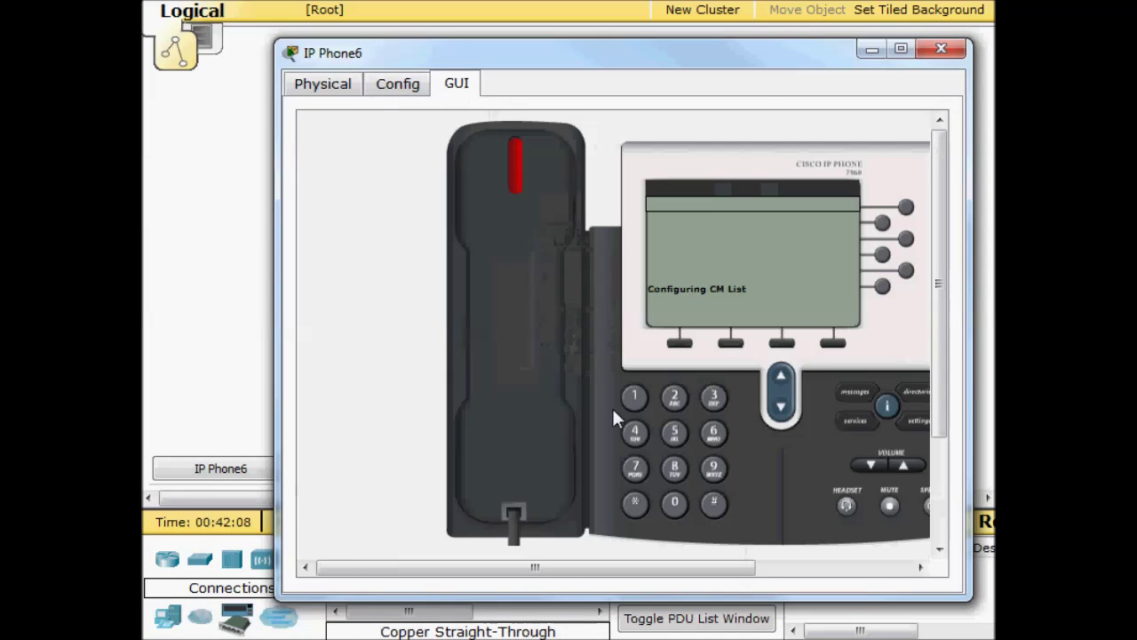
pyautogui.moveTo(622, 569); pyautogui.dragTo(780, 572)
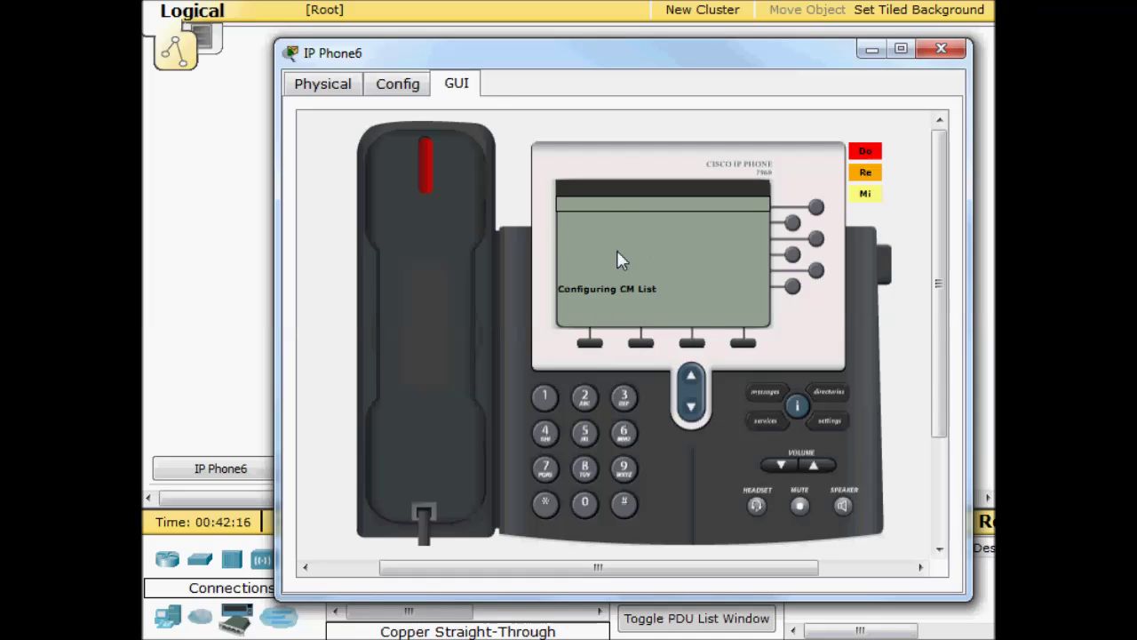
pyautogui.click(942, 50)
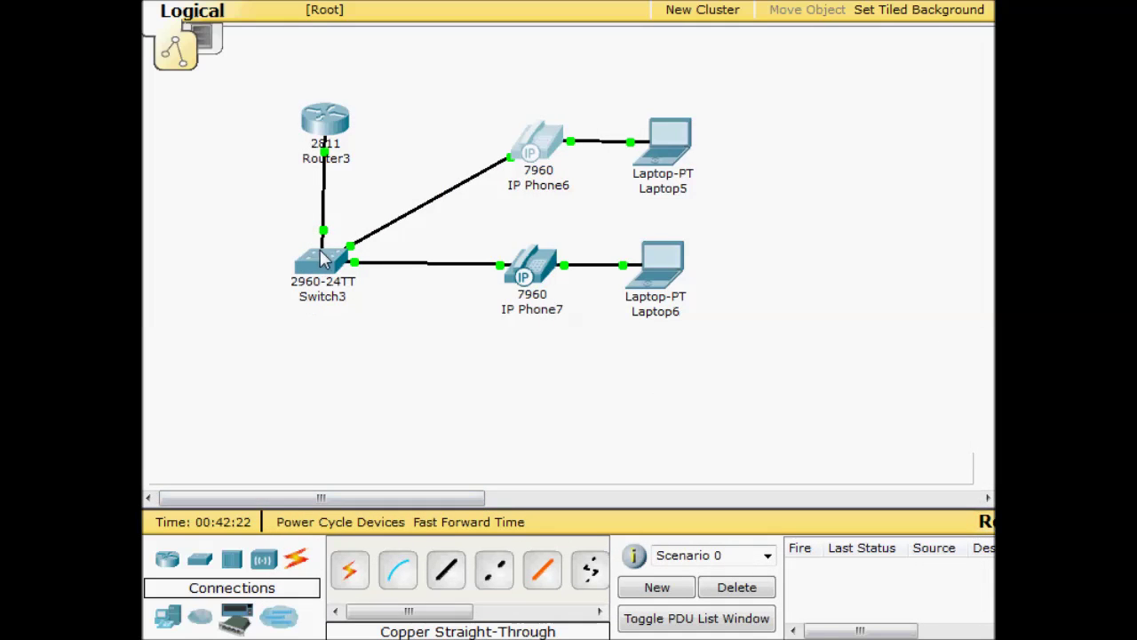
# - Scroll back through Router3's console output, then close it
pyautogui.click(327, 125)
pyautogui.moveTo(405, 2); pyautogui.dragTo(647, 62)
pyautogui.moveTo(579, 279); pyautogui.dragTo(278, 266)
pyautogui.scroll(5, 531, 302)
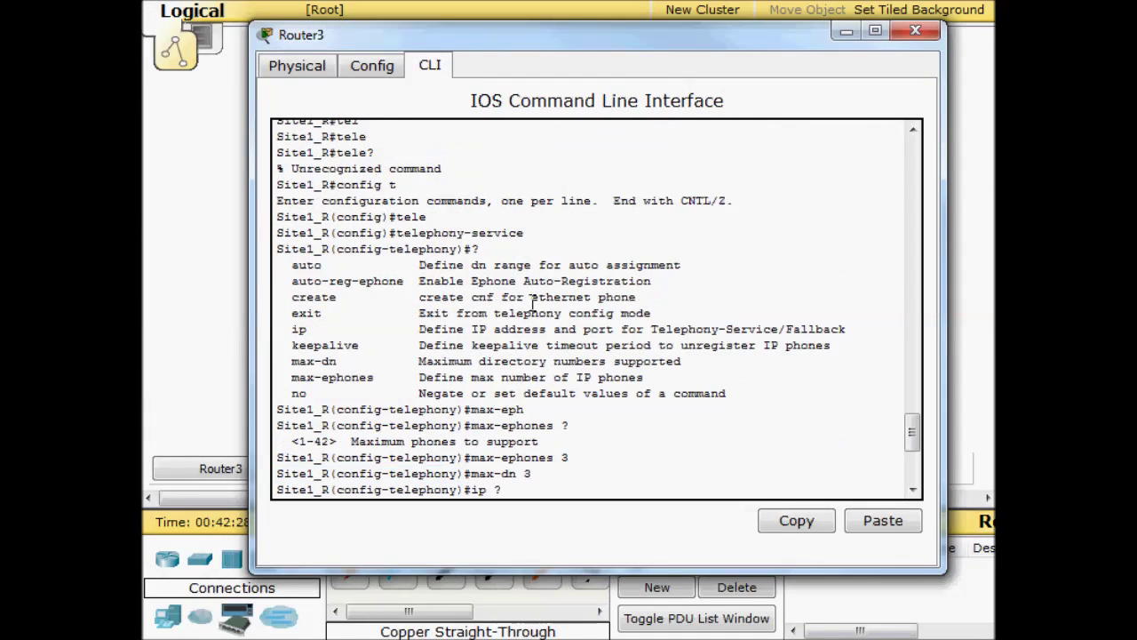
pyautogui.scroll(7, 510, 320)
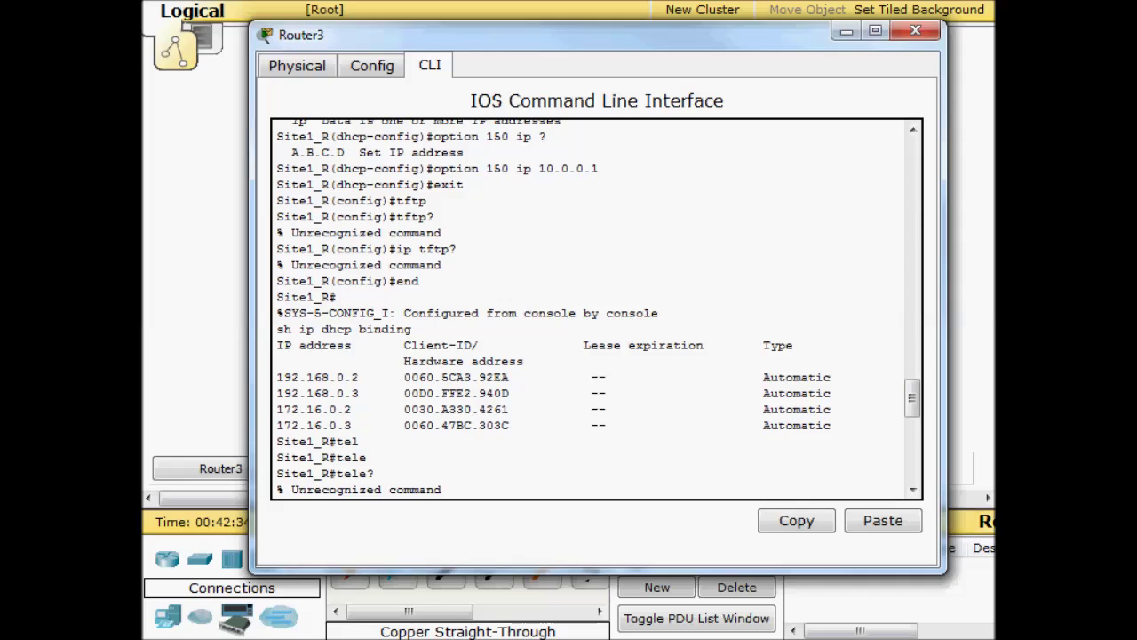
pyautogui.click(919, 33)
# - On Switch3, run 'sh cdp neigh det' and page through the detailed neighbour output
pyautogui.click(314, 260)
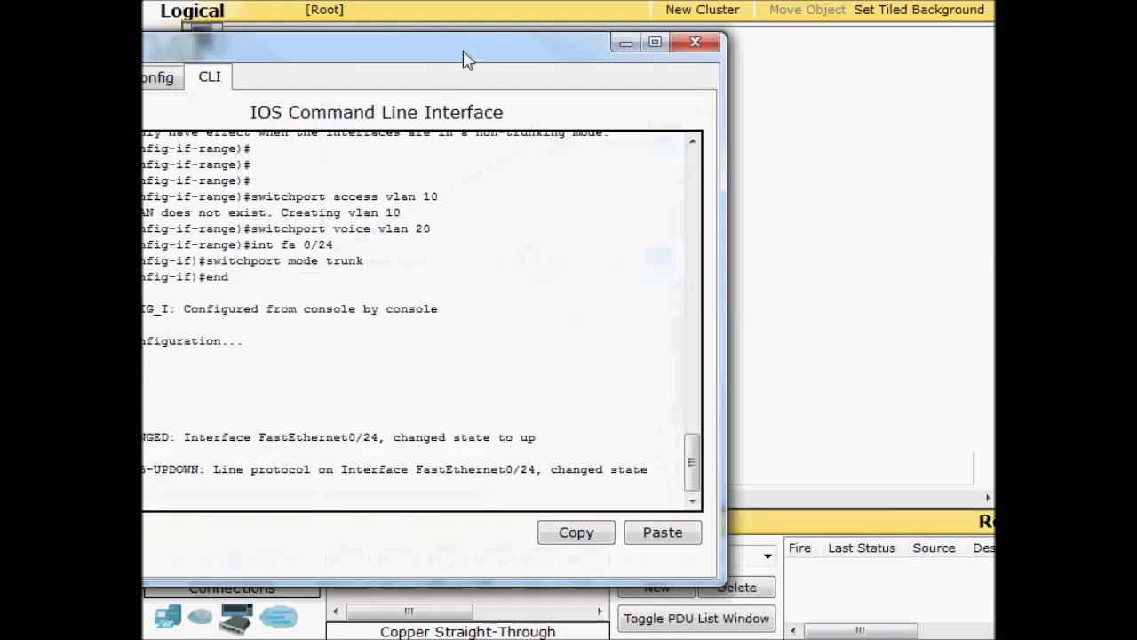
pyautogui.moveTo(463, 50); pyautogui.dragTo(673, 67)
pyautogui.scroll(5, 517, 340)
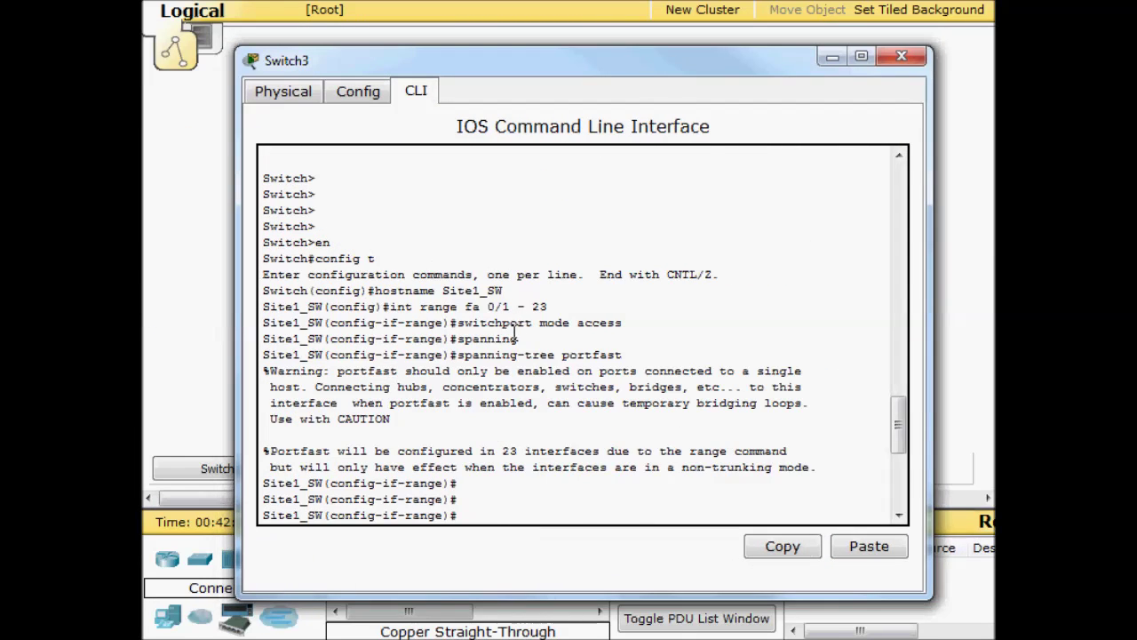
pyautogui.scroll(-5, 517, 342)
pyautogui.press('Return')
pyautogui.press('Return')
pyautogui.press('Return')
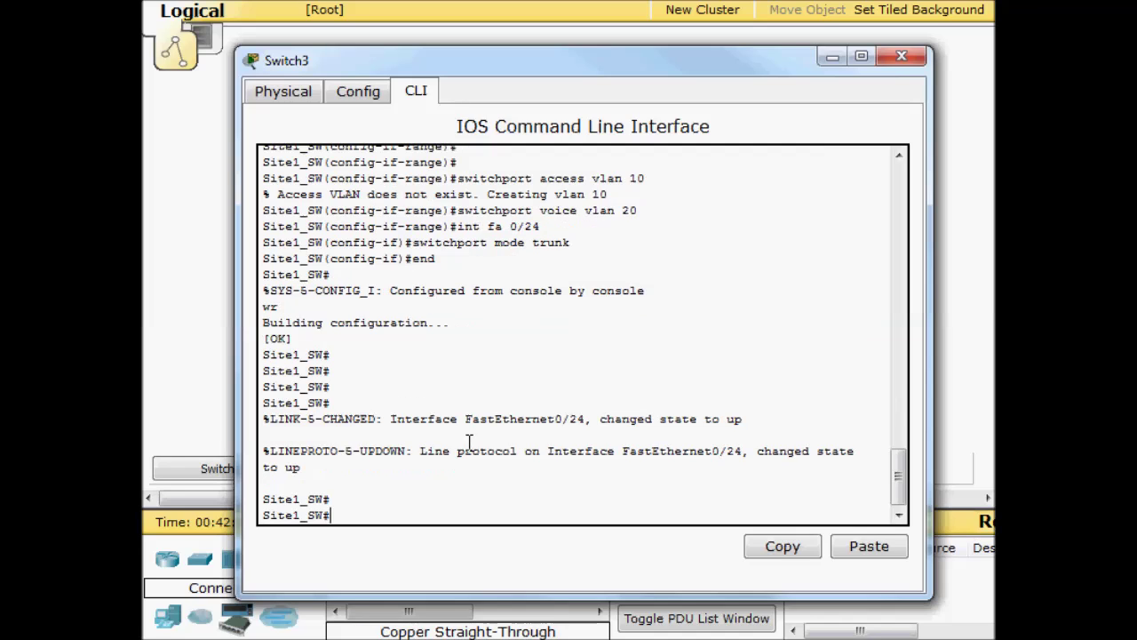
pyautogui.write('sh cdp neigh det')
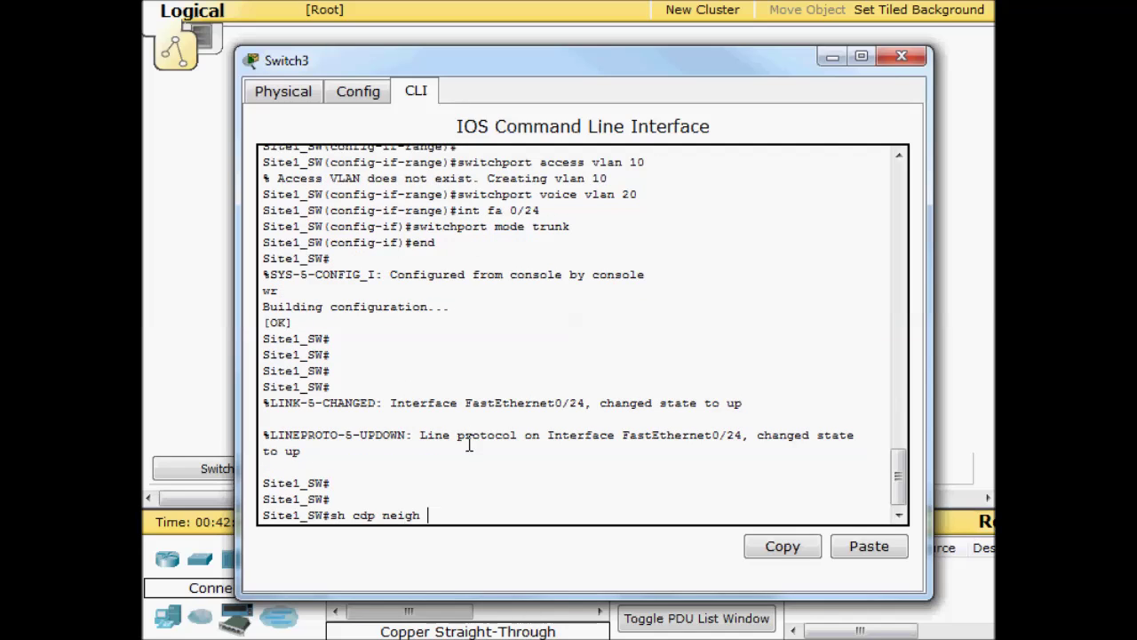
pyautogui.press('Return')
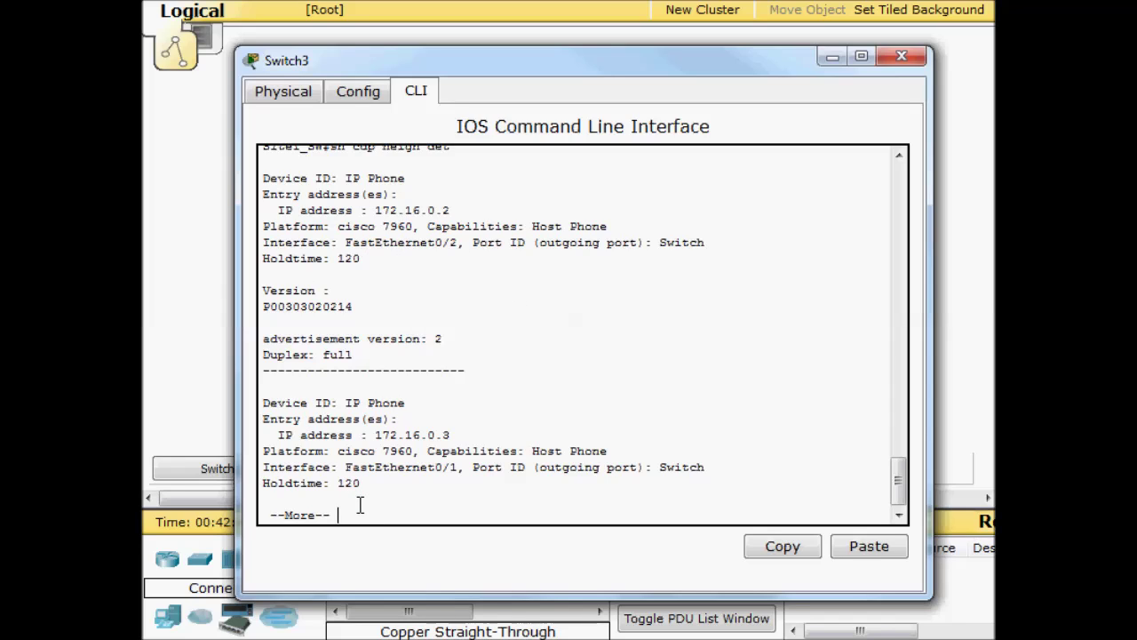
pyautogui.press('space')
# - Run 'sh cdp neigh' on Switch3 and highlight the first IP Phone neighbour entry
pyautogui.write('sh cdp ')
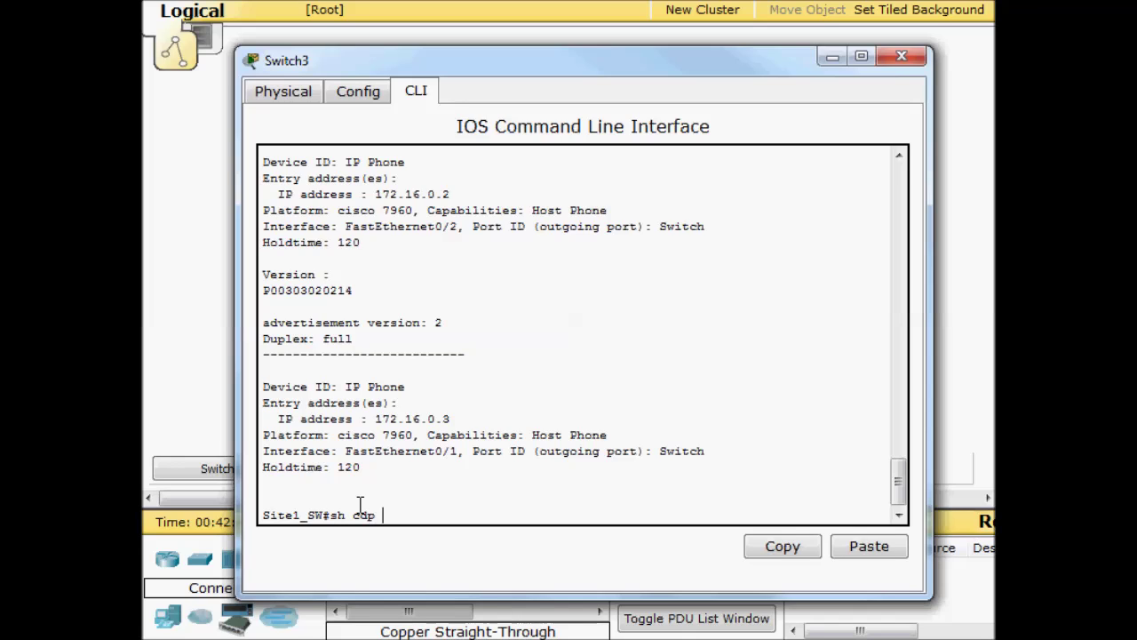
pyautogui.write('neigh')
pyautogui.press('Return')
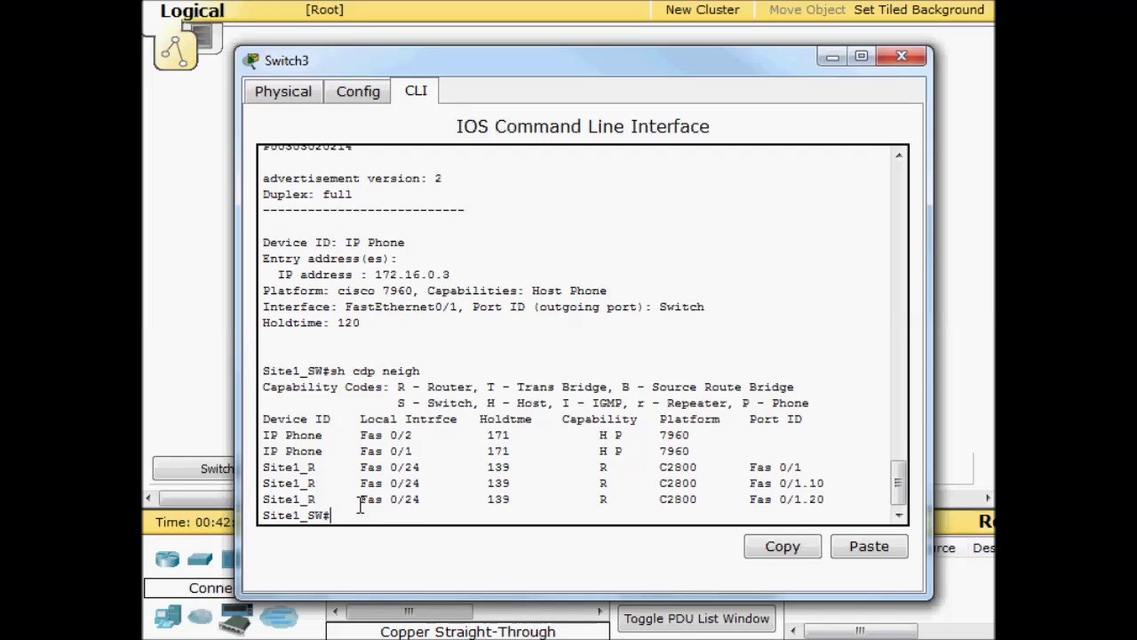
pyautogui.moveTo(264, 435); pyautogui.dragTo(326, 435)
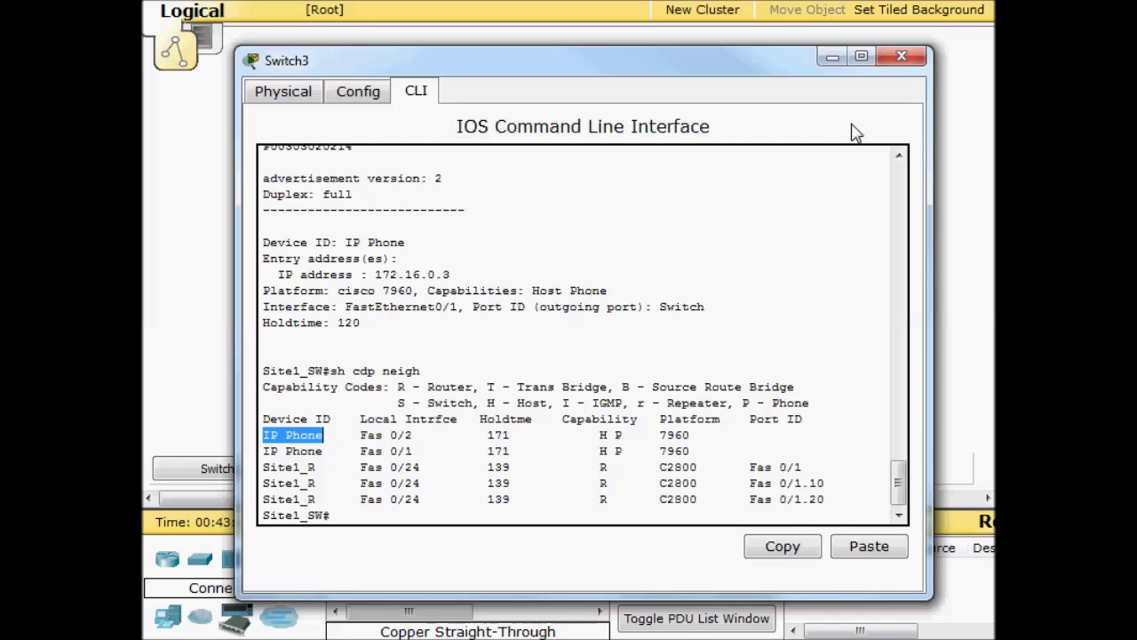
pyautogui.click(906, 62)
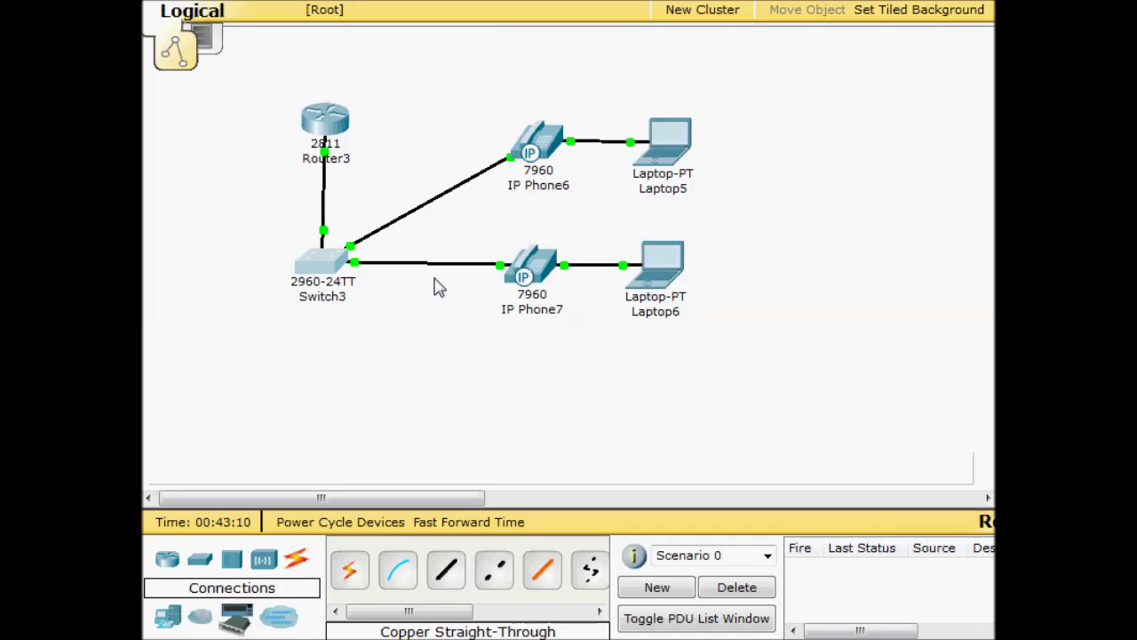
pyautogui.click(330, 124)
# - Display Router3's full running configuration with 'do sh run'
pyautogui.moveTo(363, 119); pyautogui.dragTo(584, 51)
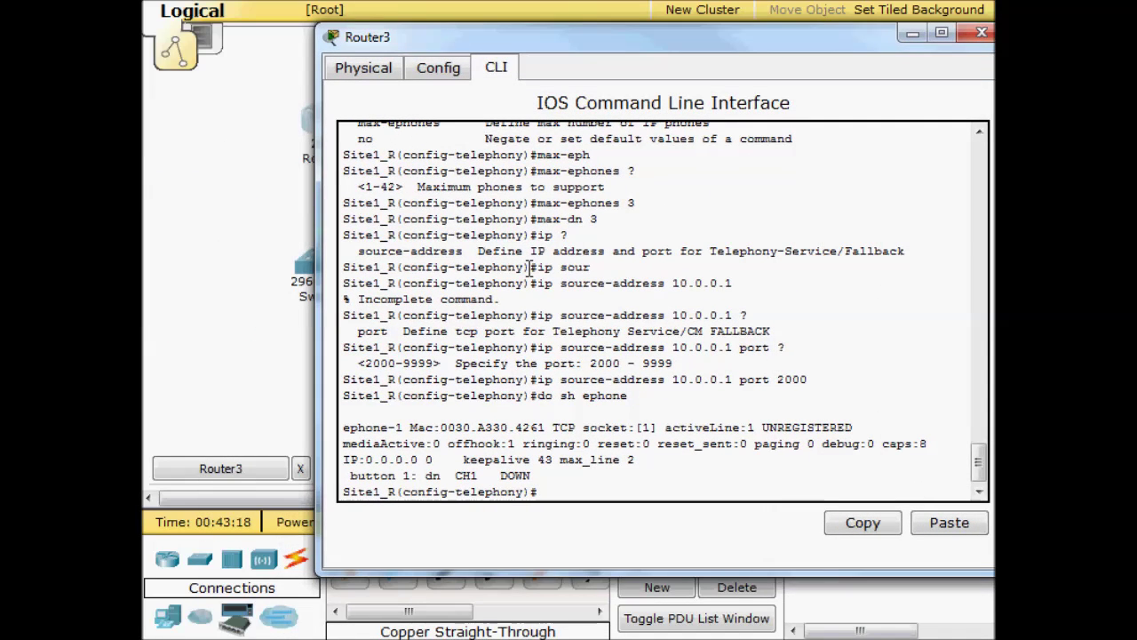
pyautogui.write('do sh run')
pyautogui.press('Return')
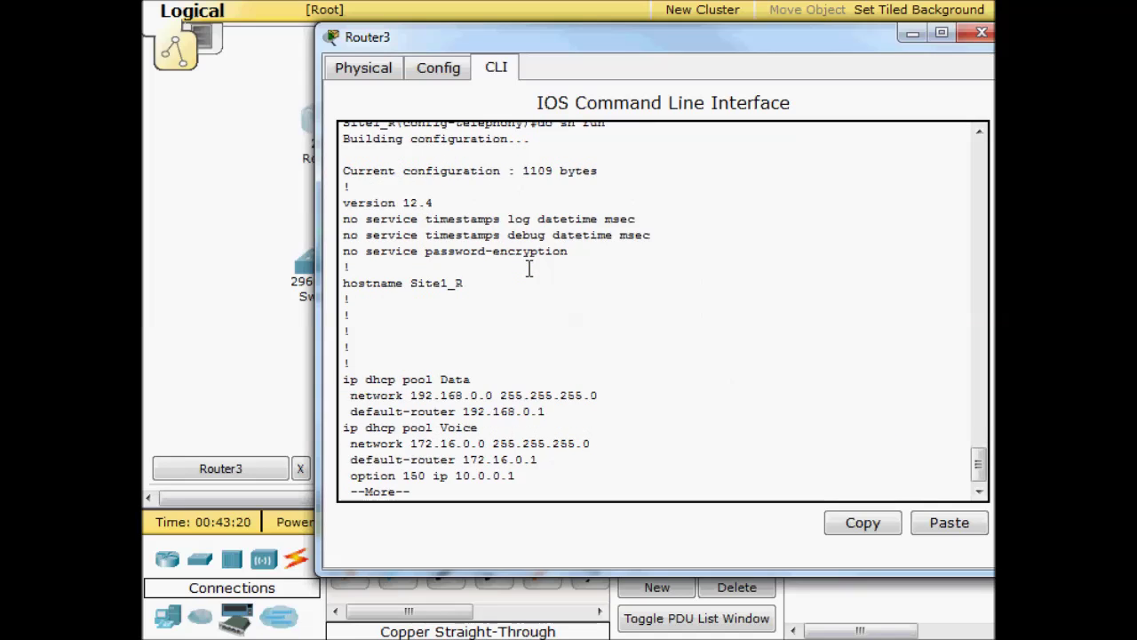
pyautogui.press('space')
pyautogui.press('space')
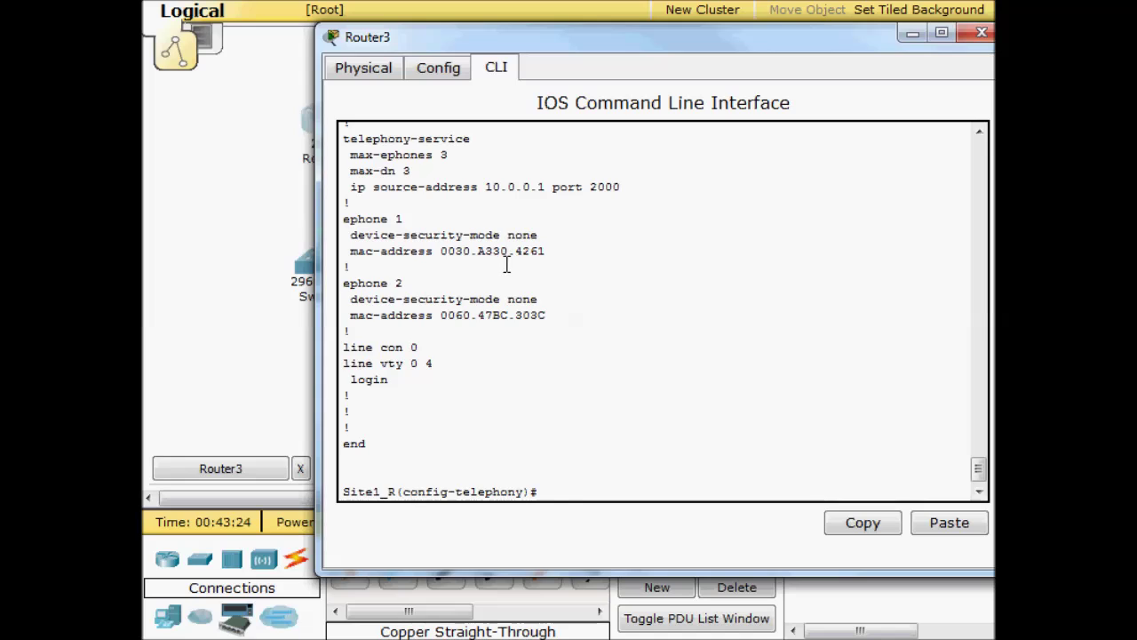
# - Highlight ephone 1 and ephone 2 with MACs 0030.A330.4261 and 0060.47BC.303C
pyautogui.moveTo(549, 317); pyautogui.dragTo(377, 299)
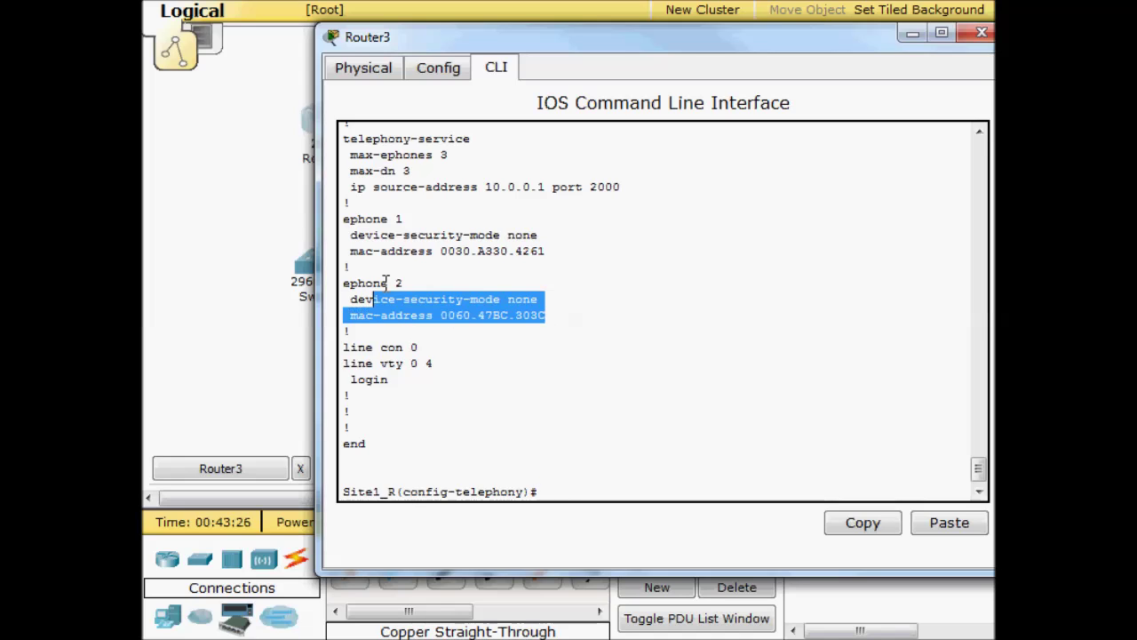
pyautogui.moveTo(549, 251); pyautogui.dragTo(351, 250)
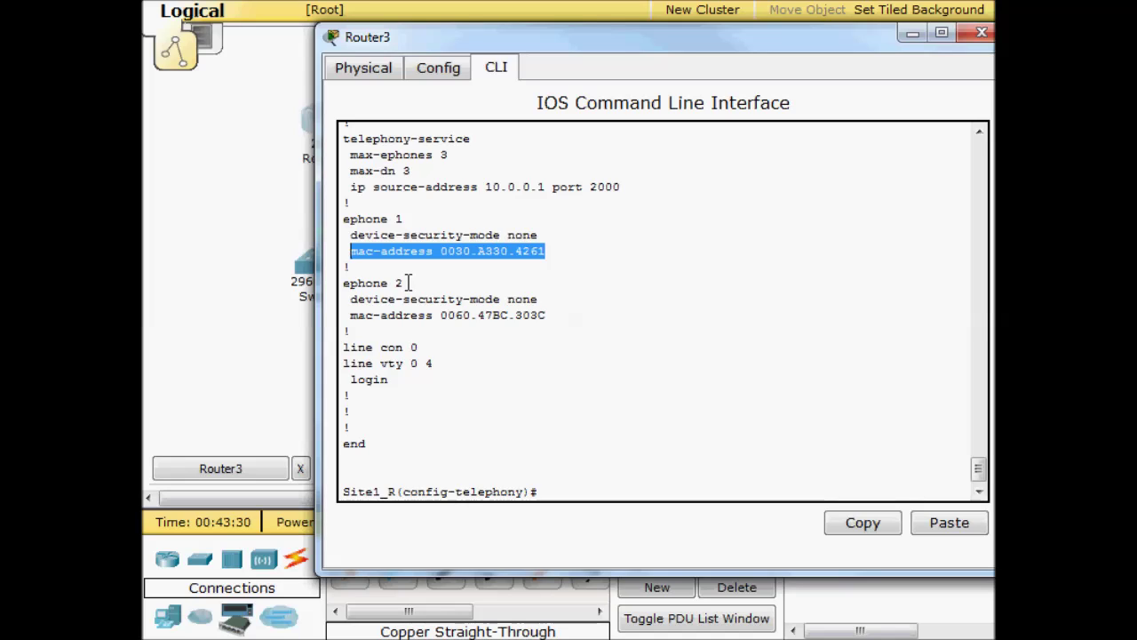
pyautogui.click(343, 220)
pyautogui.moveTo(344, 221); pyautogui.dragTo(402, 222)
pyautogui.moveTo(344, 283); pyautogui.dragTo(396, 283)
pyautogui.moveTo(350, 316); pyautogui.dragTo(548, 317)
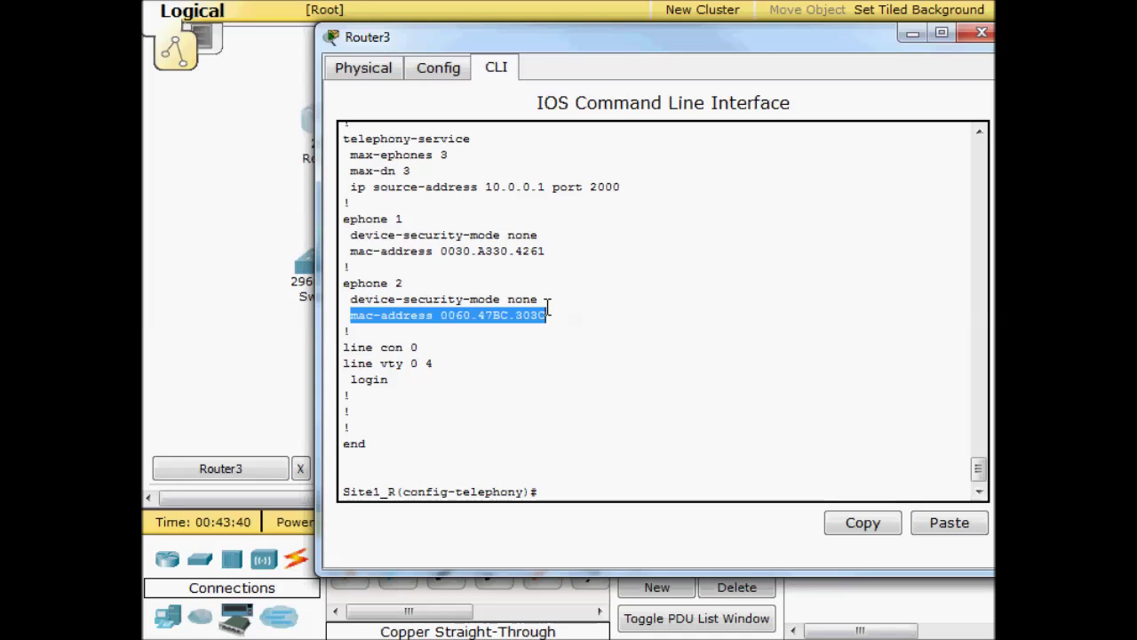
pyautogui.click(594, 415)
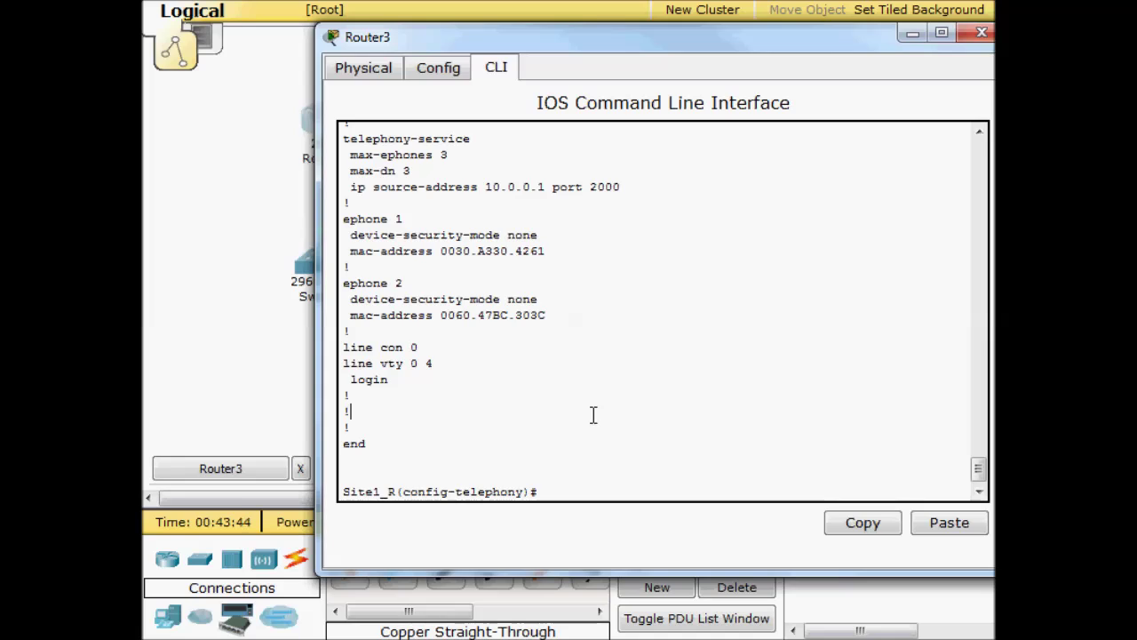
# - Create ephone-dn 1 and assign it number 1000
pyautogui.write('ephone-dn')
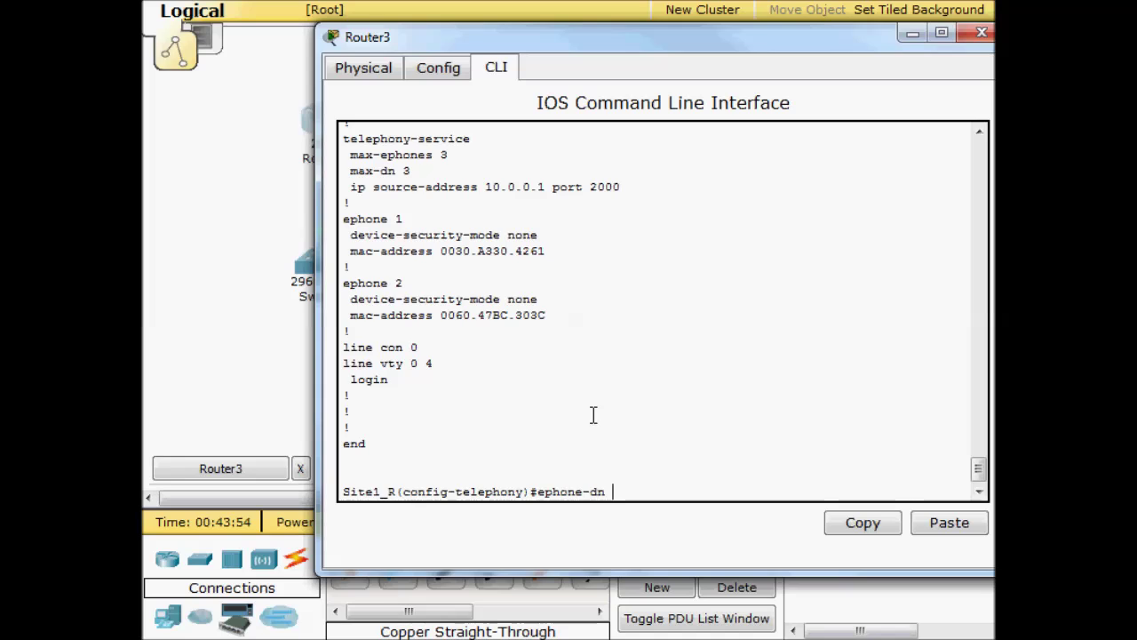
pyautogui.write(' 1')
pyautogui.press('Return')
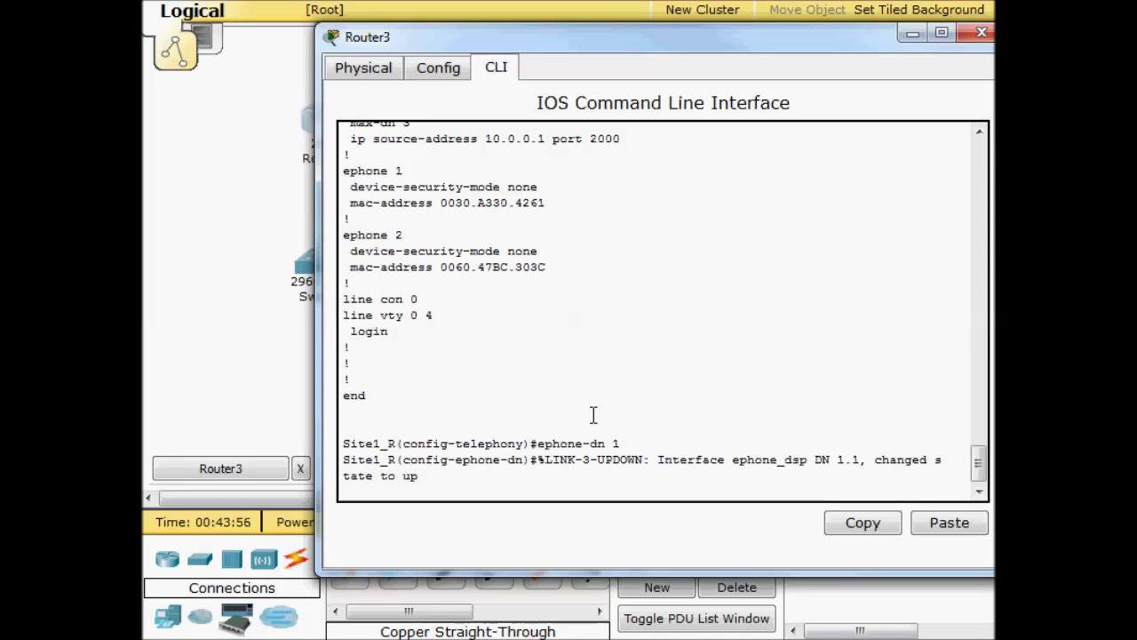
pyautogui.press('Return')
pyautogui.press('Return')
pyautogui.press('Return')
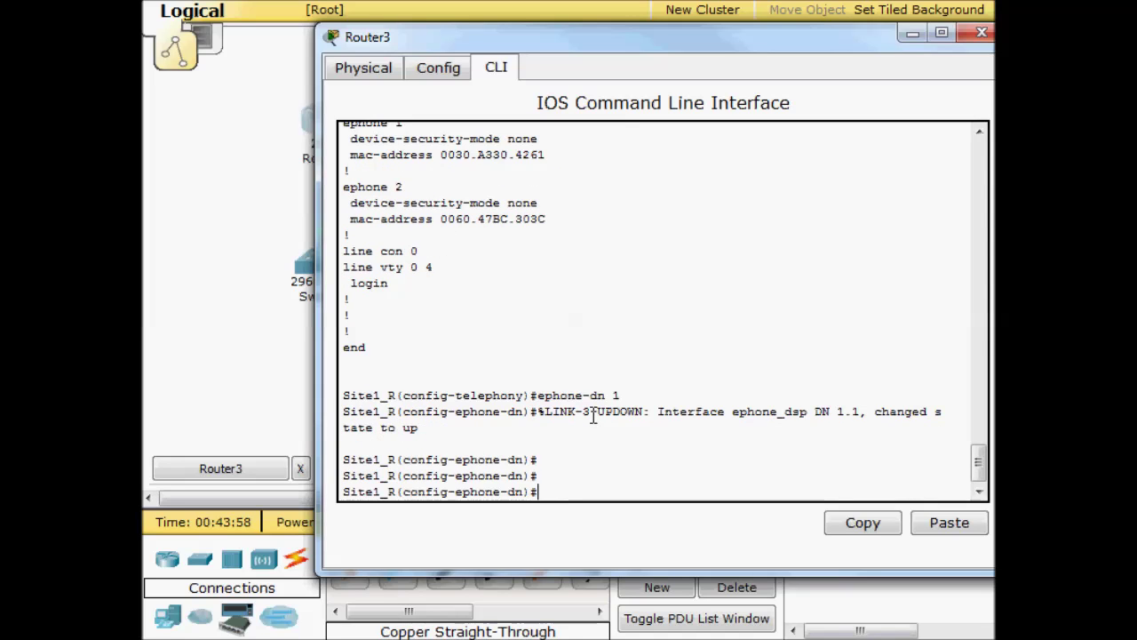
pyautogui.write('?')
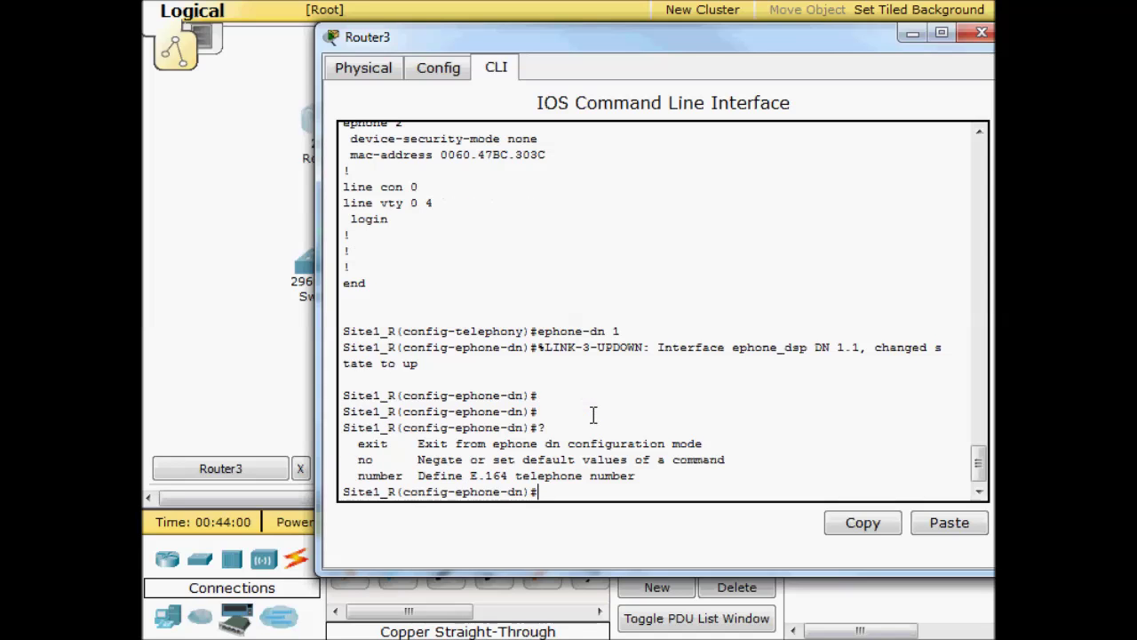
pyautogui.write('number 1000')
pyautogui.press('Return')
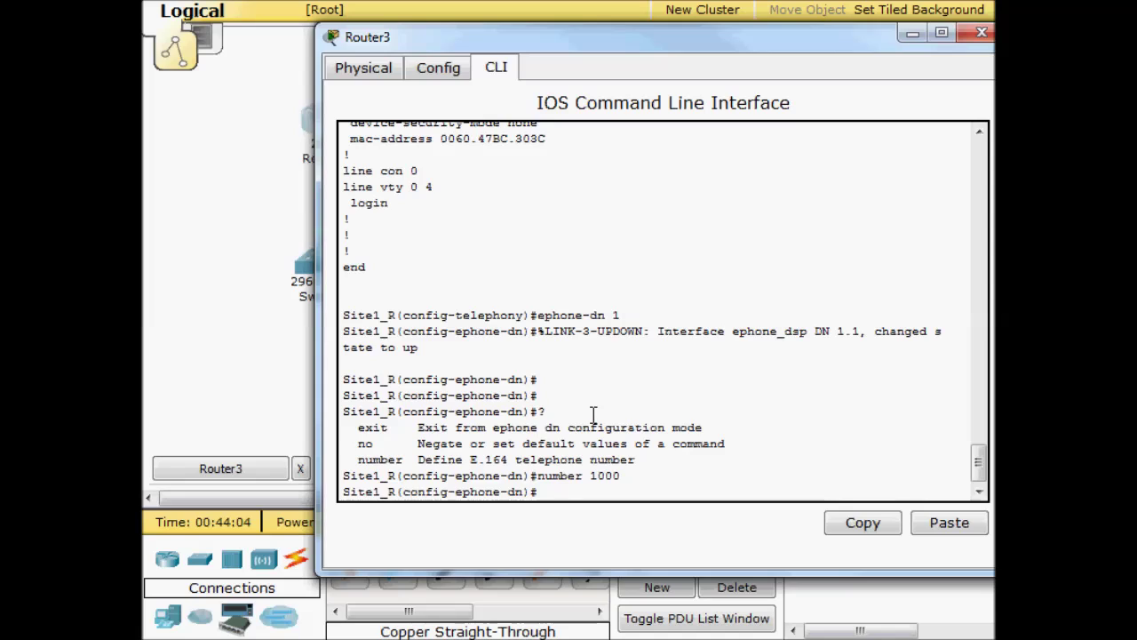
# - Create ephone-dn 2 with number 2000, then begin the ephone 1 command
pyautogui.write('ephone')
pyautogui.press('BackSpace')
pyautogui.press('BackSpace')
pyautogui.press('BackSpace')
pyautogui.write('n')
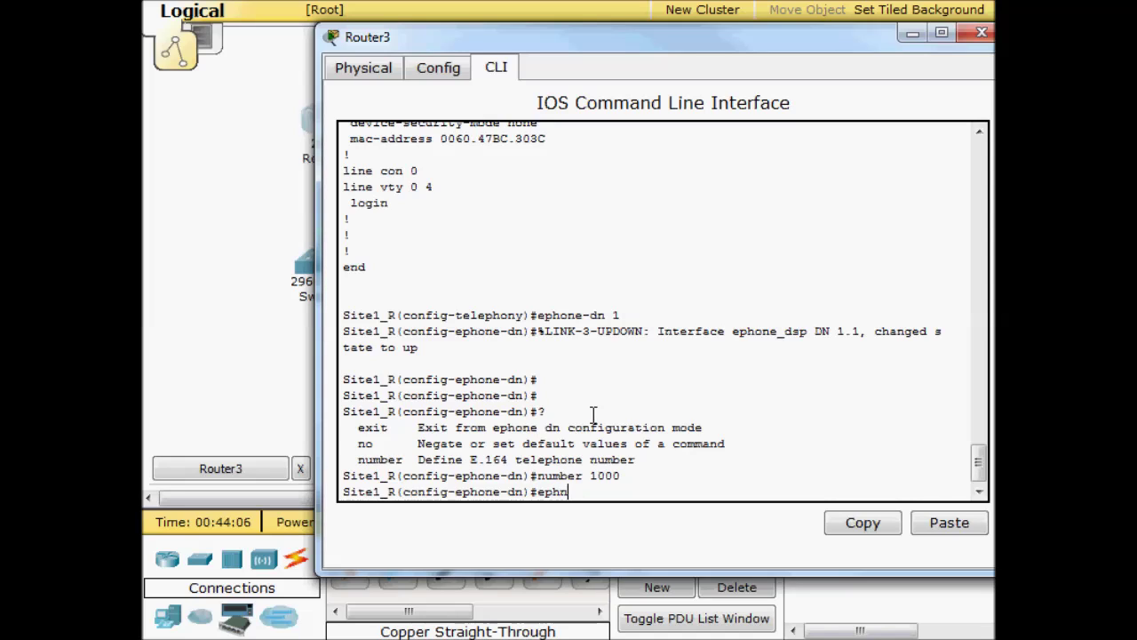
pyautogui.press('BackSpace')
pyautogui.write('one-dn')
pyautogui.press('BackSpace')
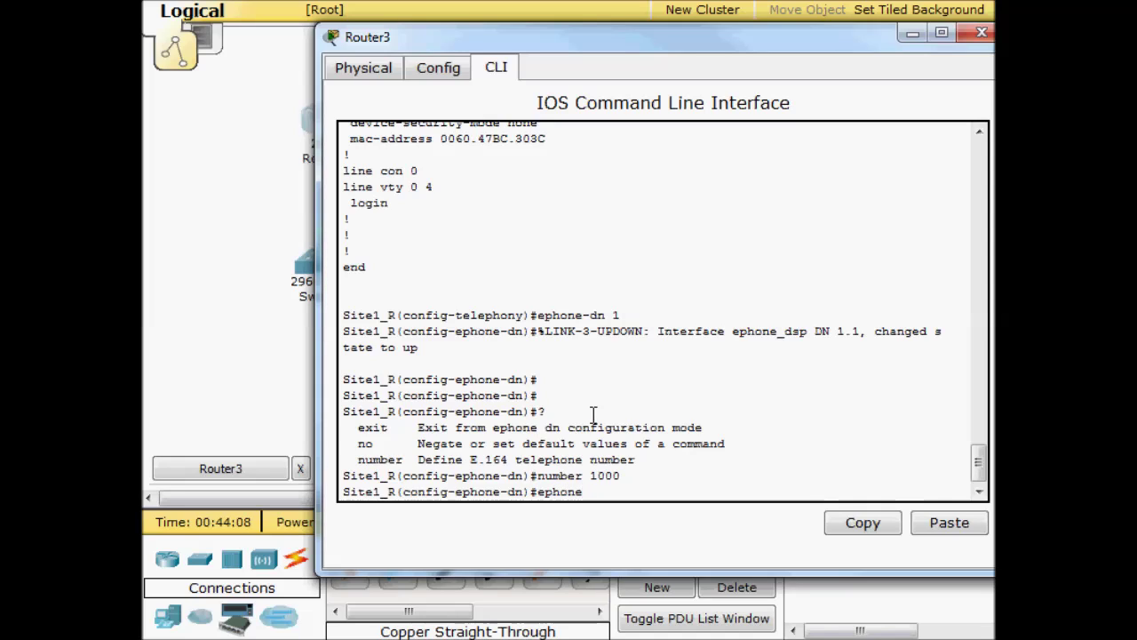
pyautogui.write('-dn 2')
pyautogui.press('Return')
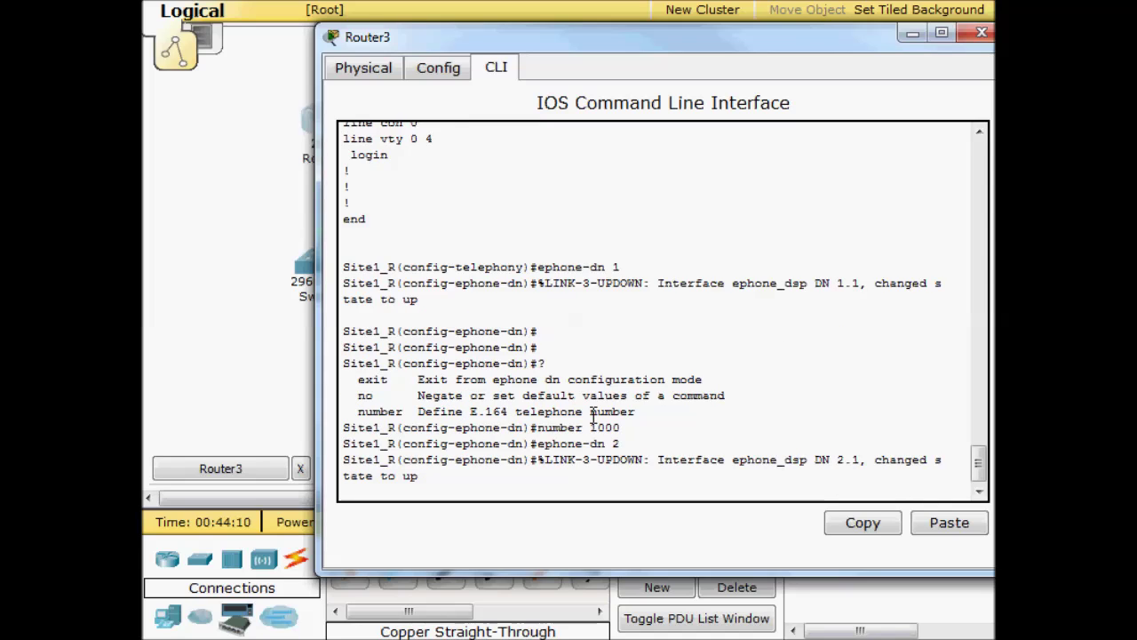
pyautogui.write('number 2000')
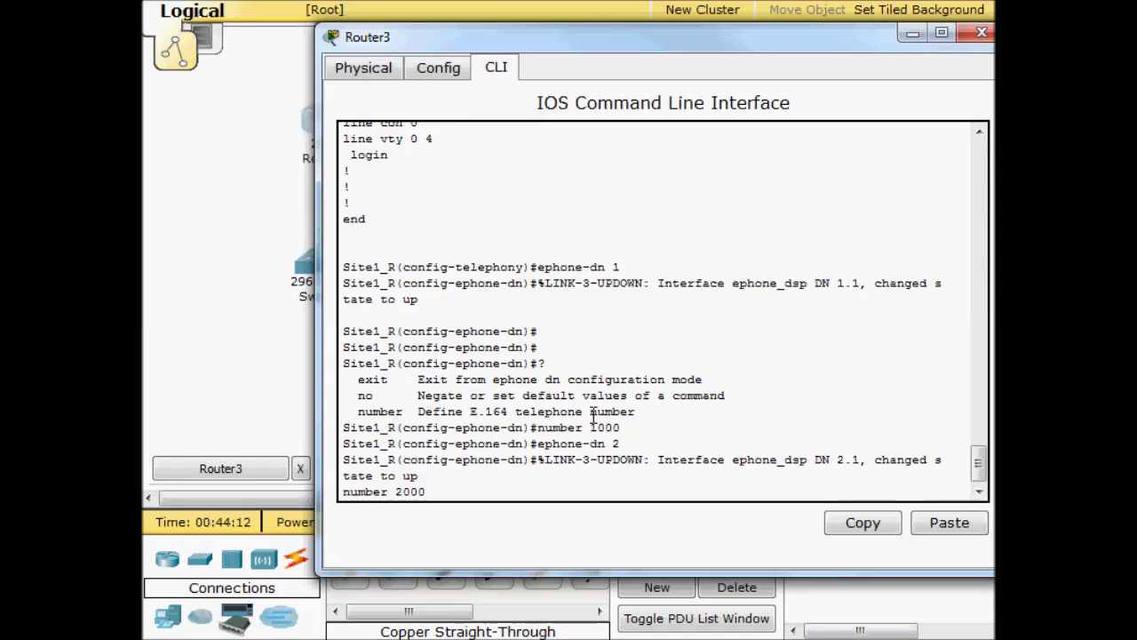
pyautogui.press('Return')
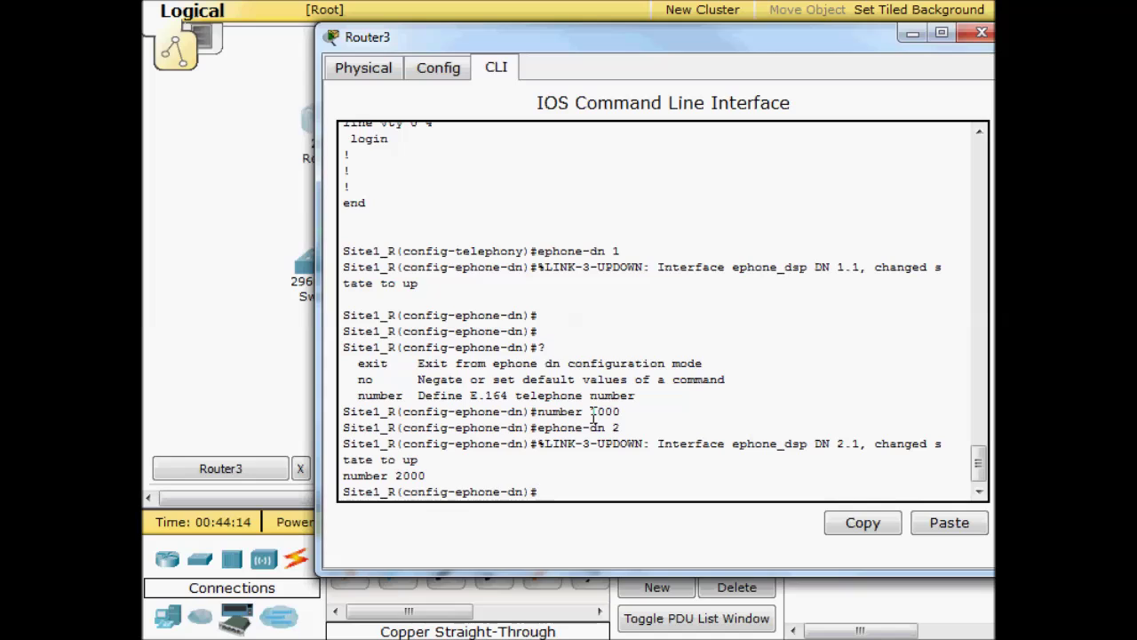
pyautogui.press('Return')
pyautogui.press('Return')
pyautogui.press('Return')
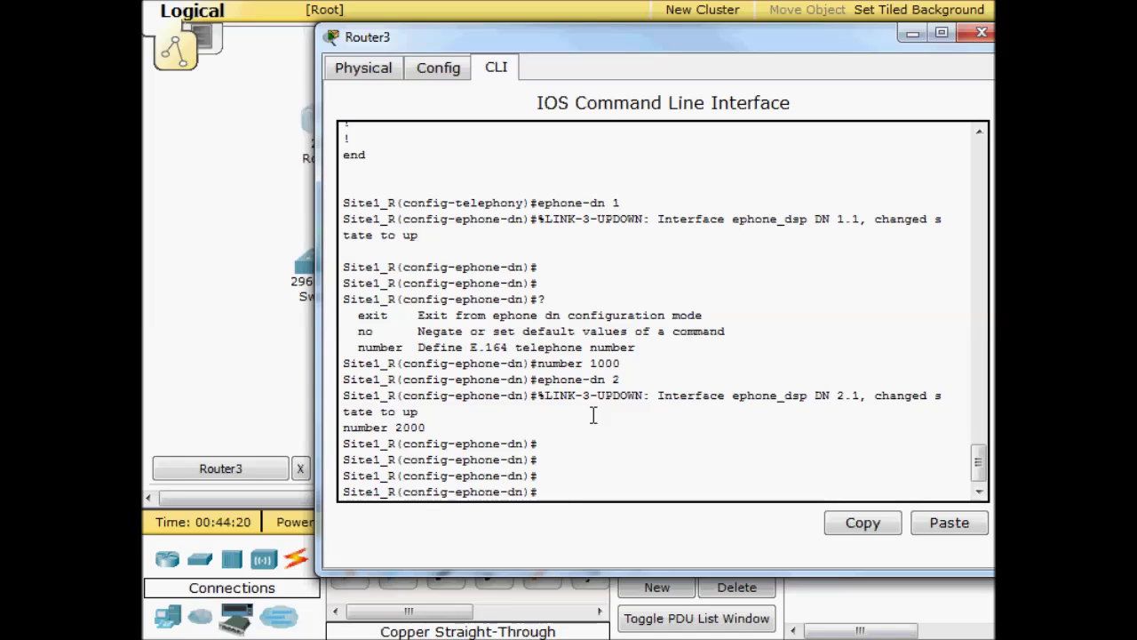
pyautogui.write('phone1')
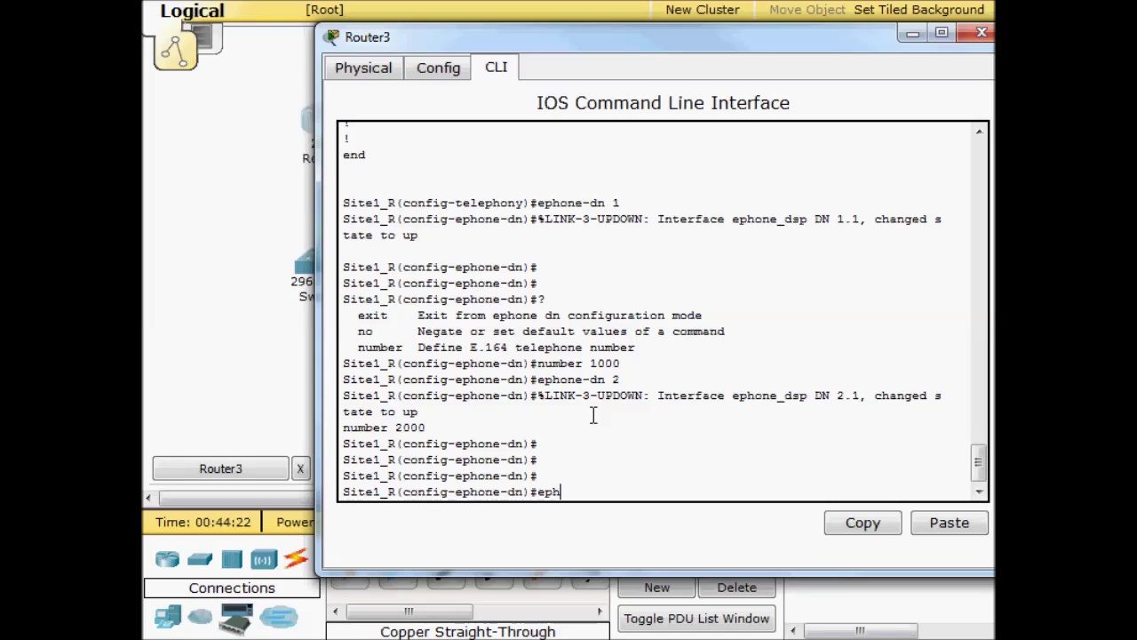
pyautogui.write('1')
# - Enter ephone 1 and bind its first button to line 1 with 'button 1:1'
pyautogui.press('Return')
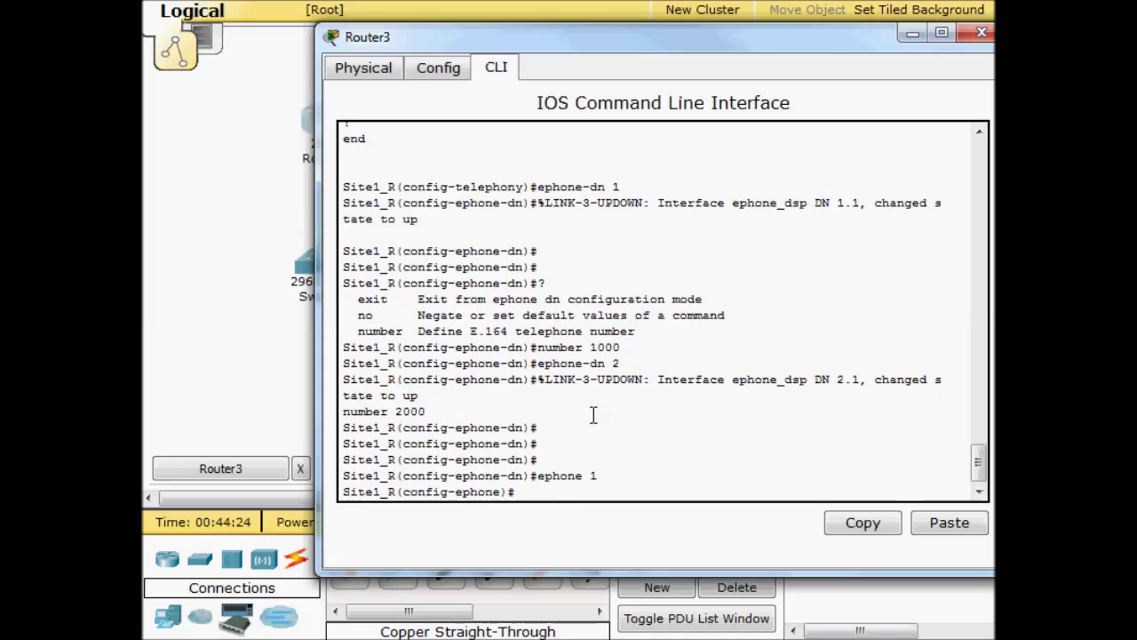
pyautogui.write('?')
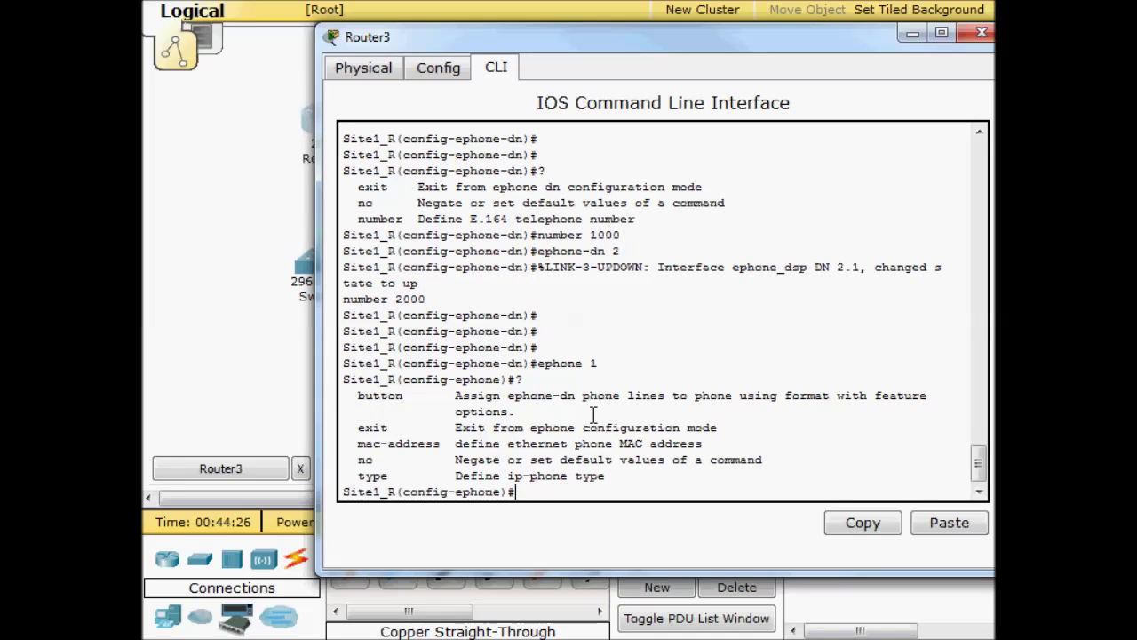
pyautogui.write('button')
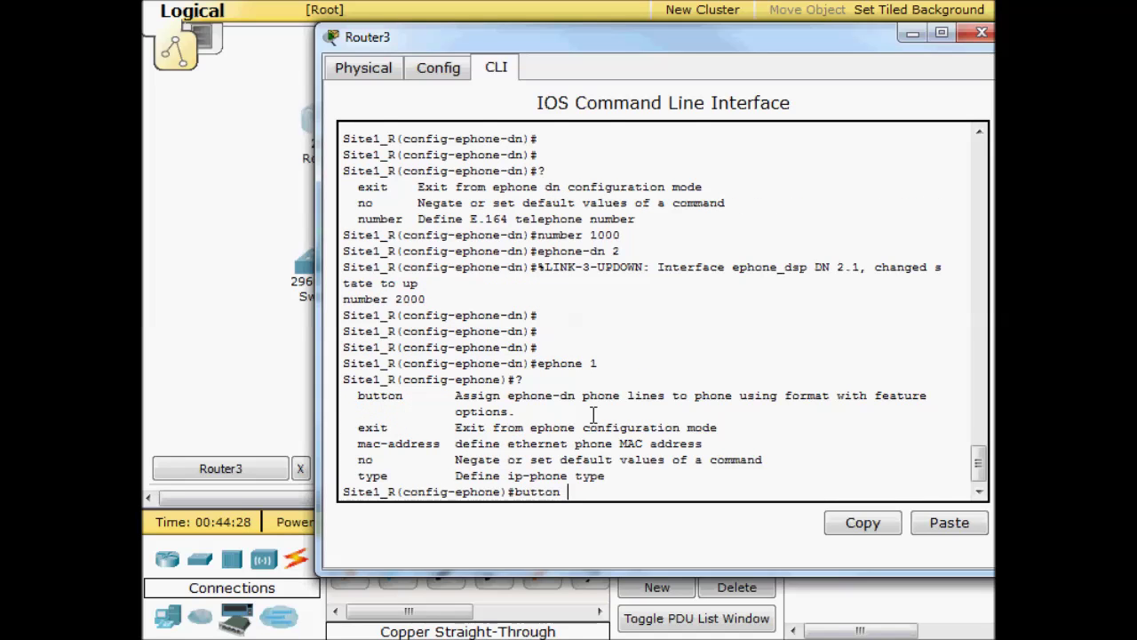
pyautogui.write('?')
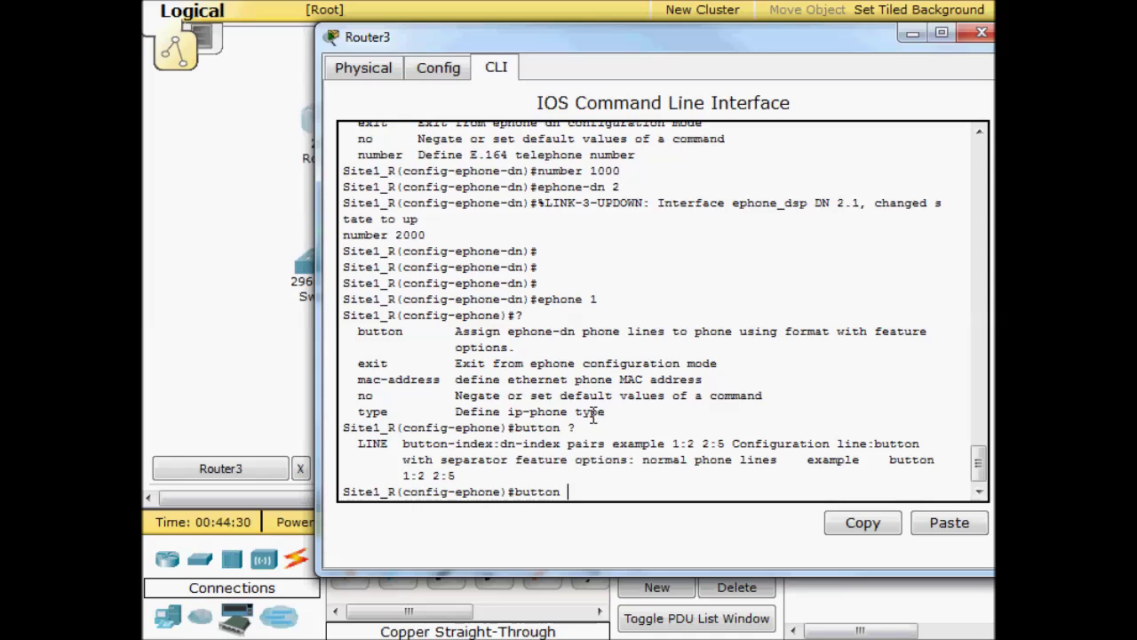
pyautogui.moveTo(404, 477); pyautogui.dragTo(466, 480)
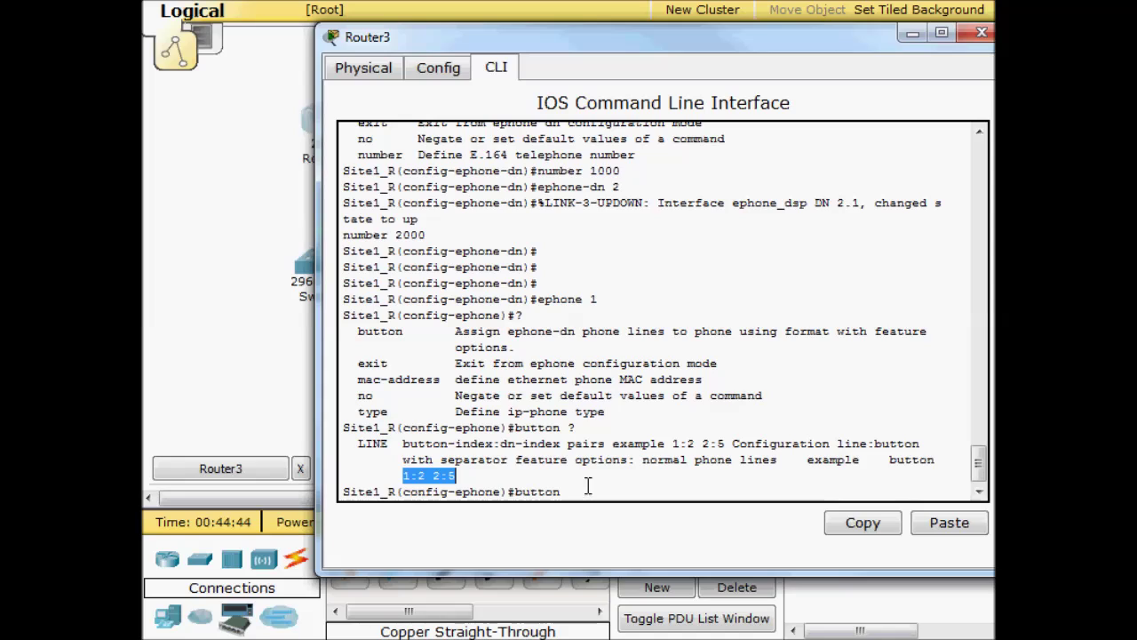
pyautogui.click(660, 479)
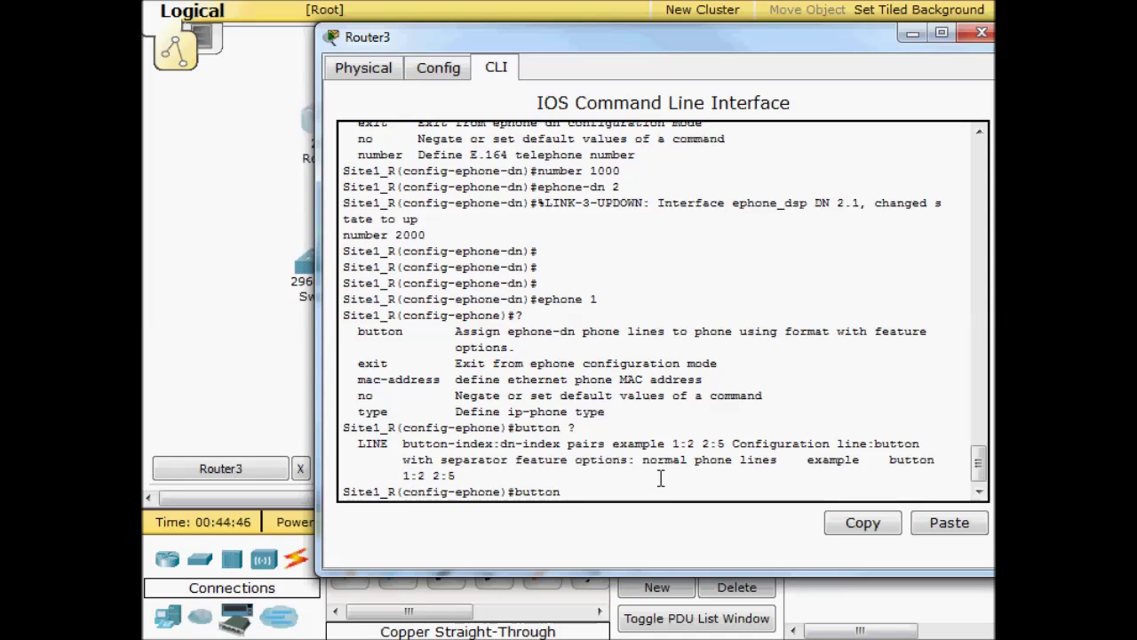
pyautogui.write('1:1')
pyautogui.press('Return')
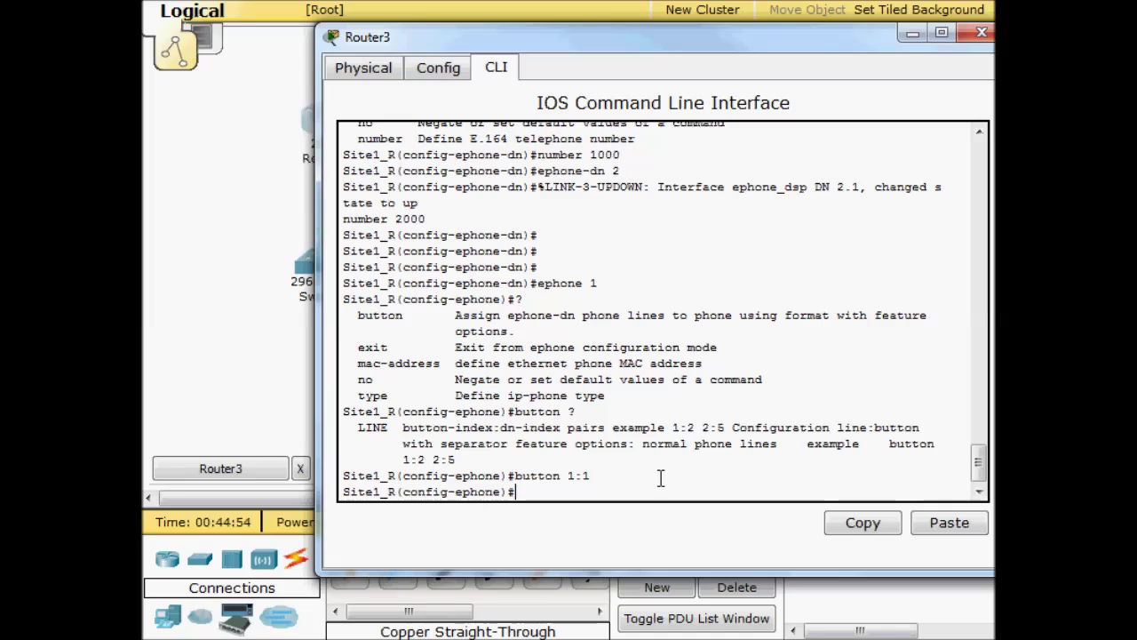
# - List the available phone types and set ephone 1's type to 7960
pyautogui.press('BackSpace')
pyautogui.write('type ?')
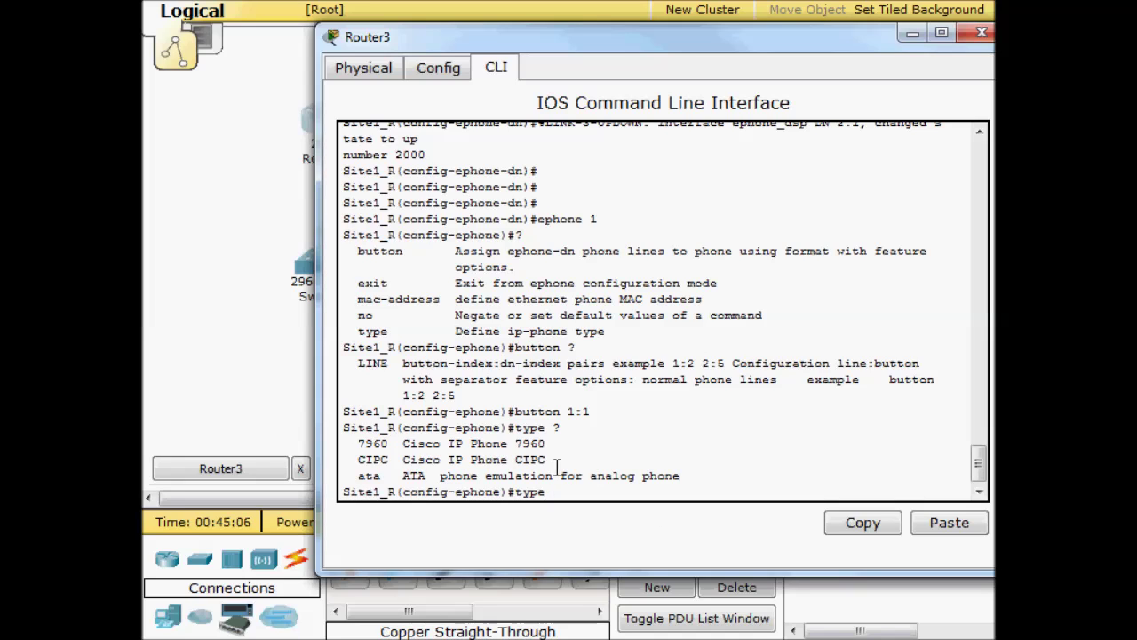
pyautogui.moveTo(358, 396); pyautogui.dragTo(397, 406)
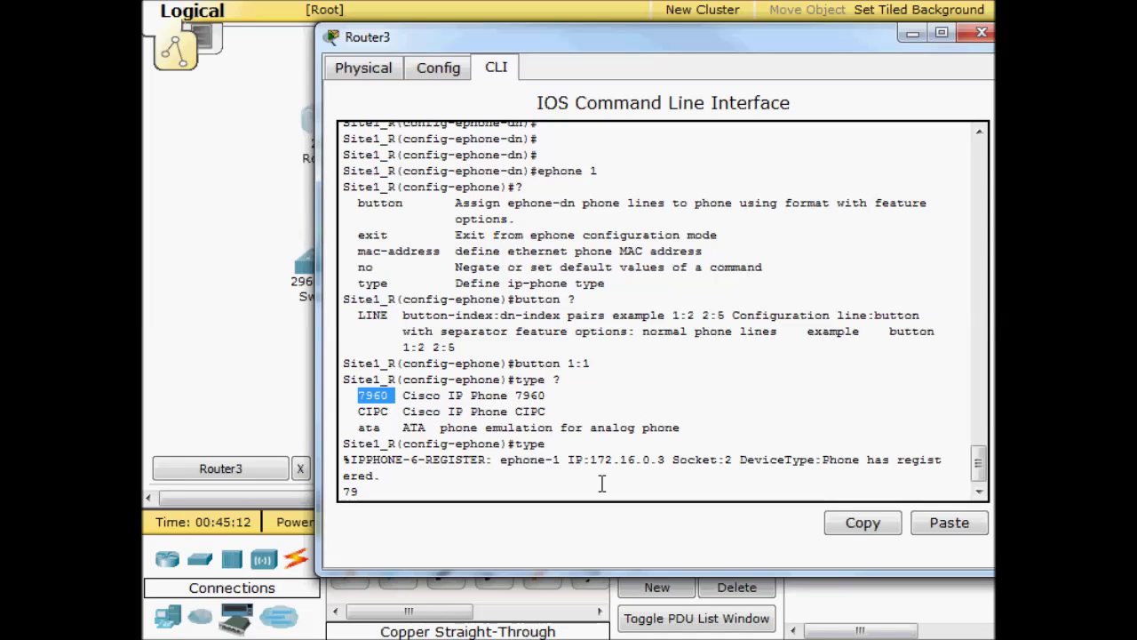
pyautogui.write('60')
pyautogui.press('Return')
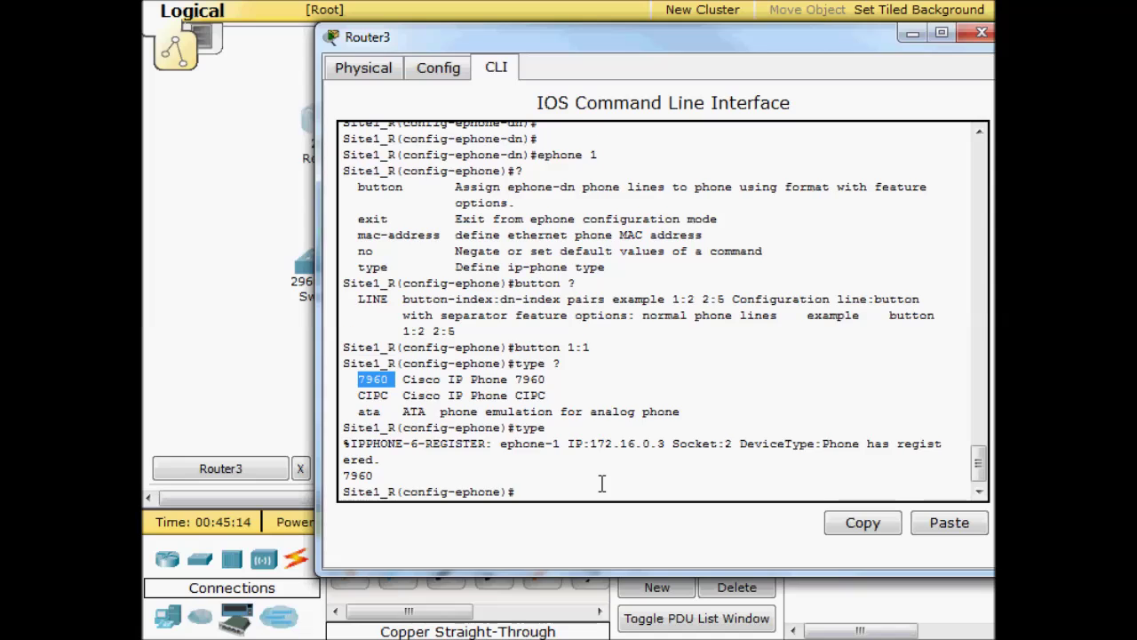
pyautogui.press('Return')
pyautogui.press('Return')
# - Give ephone 2 'button 1:2' and 'type 7960', and highlight its registration at 172.16.0.2
pyautogui.write('ep')
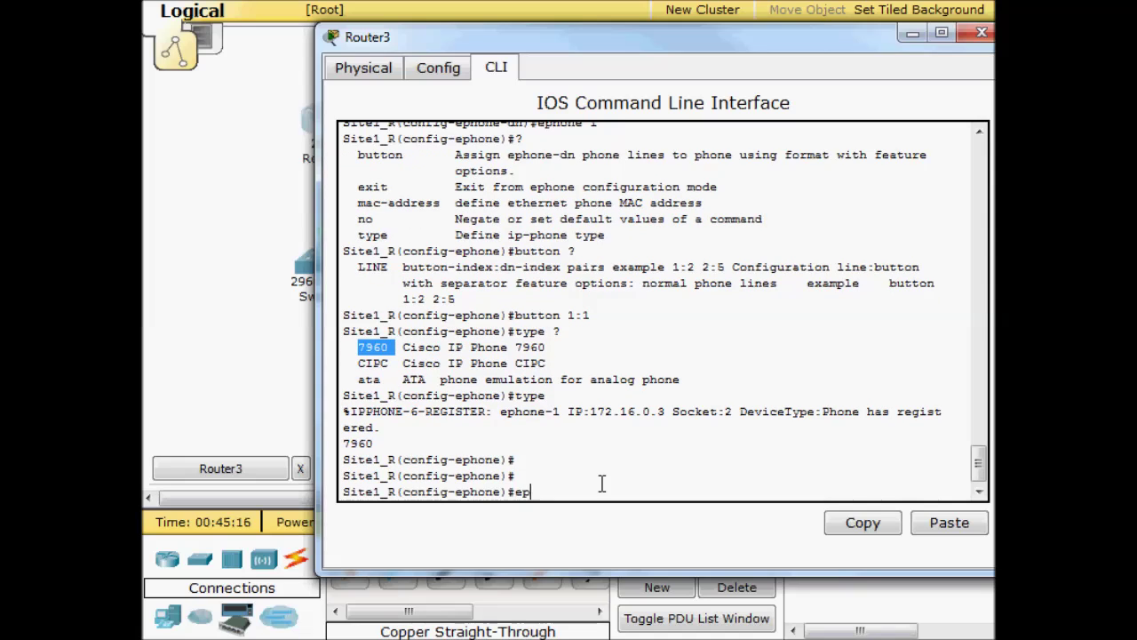
pyautogui.write('hone 2')
pyautogui.press('Return')
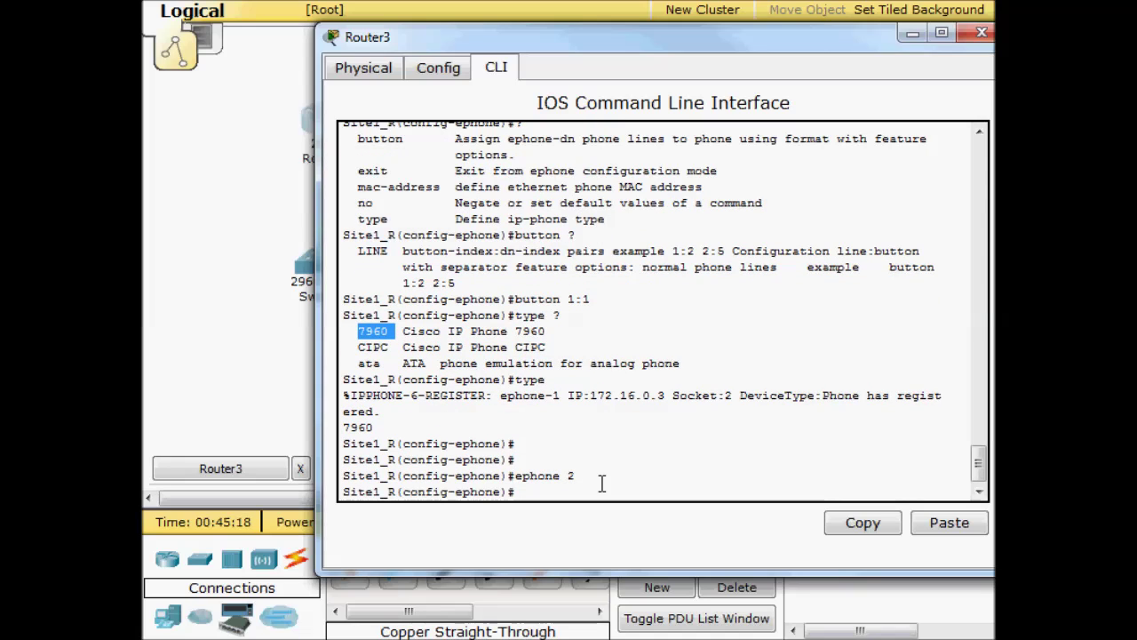
pyautogui.write('button 1:2')
pyautogui.press('Return')
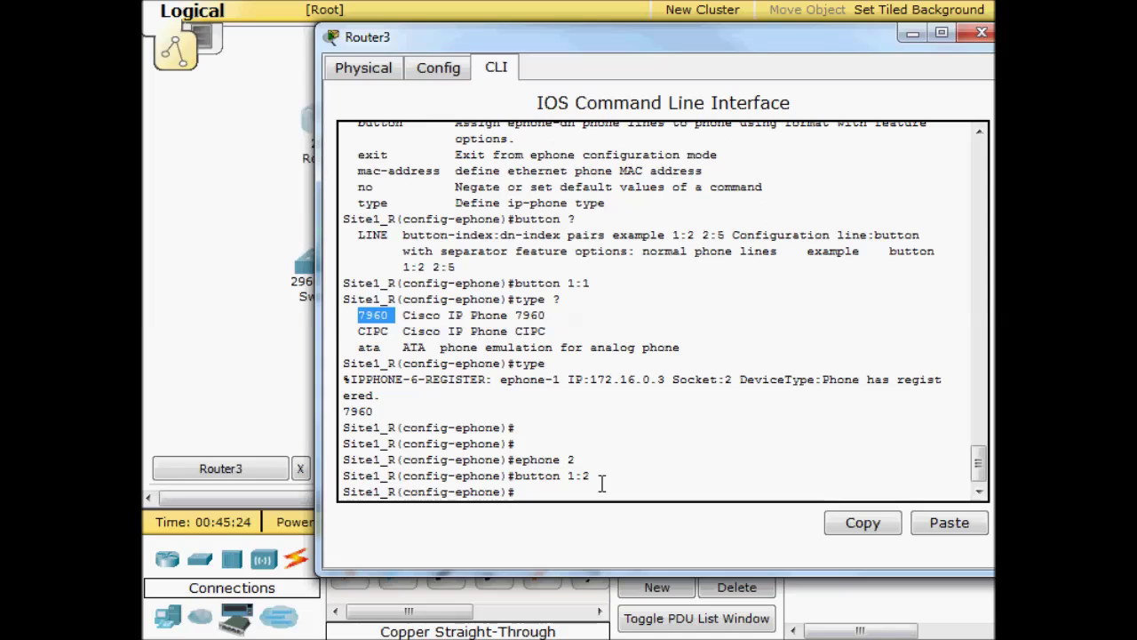
pyautogui.write('type 79')
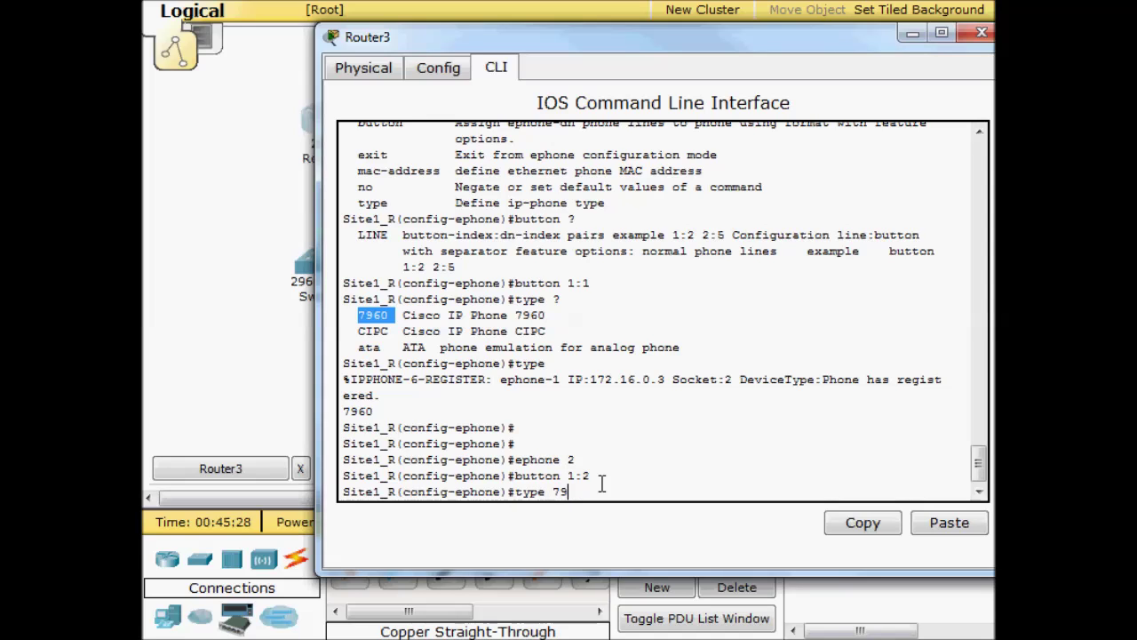
pyautogui.write('60')
pyautogui.press('Return')
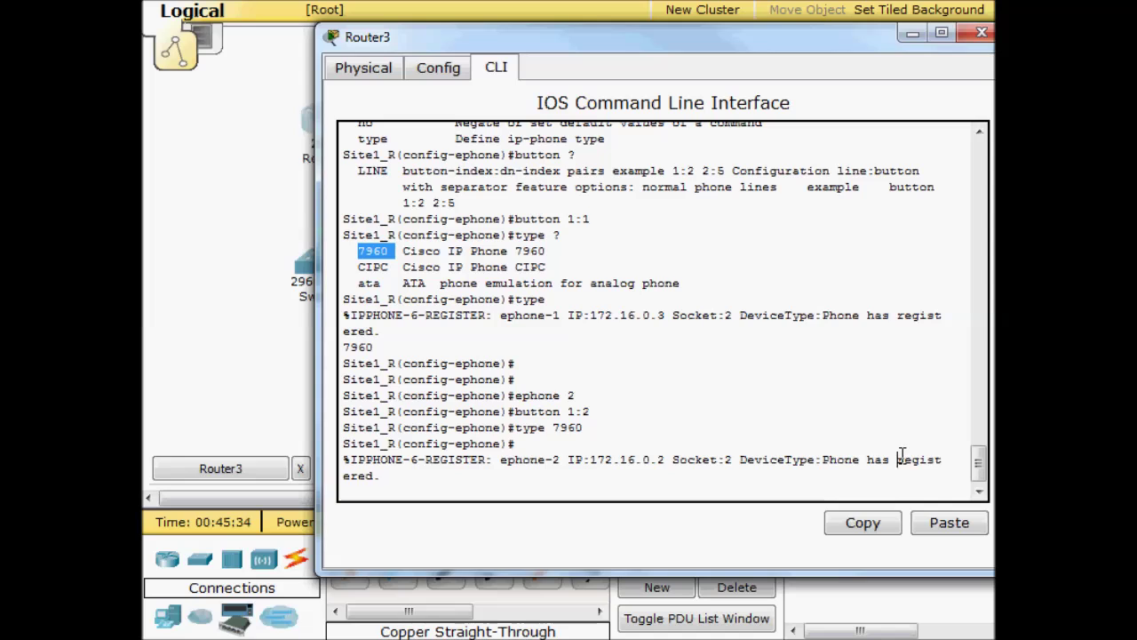
pyautogui.moveTo(899, 460); pyautogui.dragTo(951, 471)
pyautogui.click(604, 487)
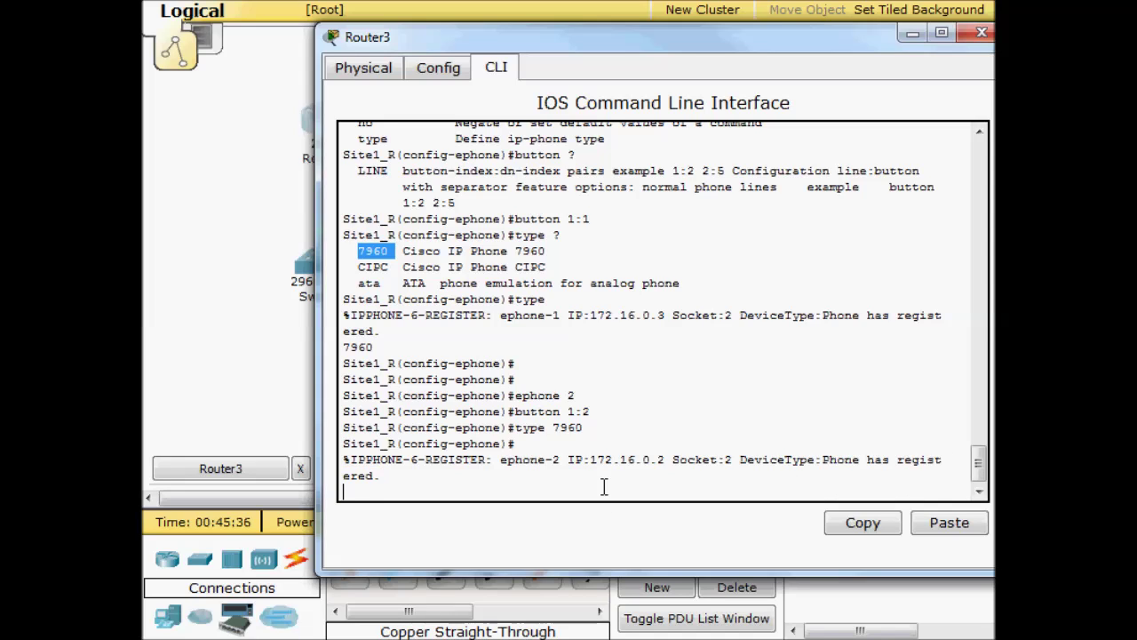
pyautogui.press('Return')
pyautogui.press('Return')
pyautogui.press('Return')
# - Run 'do sh ephone' to confirm both phones registered as 1000 and 2000, then close Router3
pyautogui.write('do sh ')
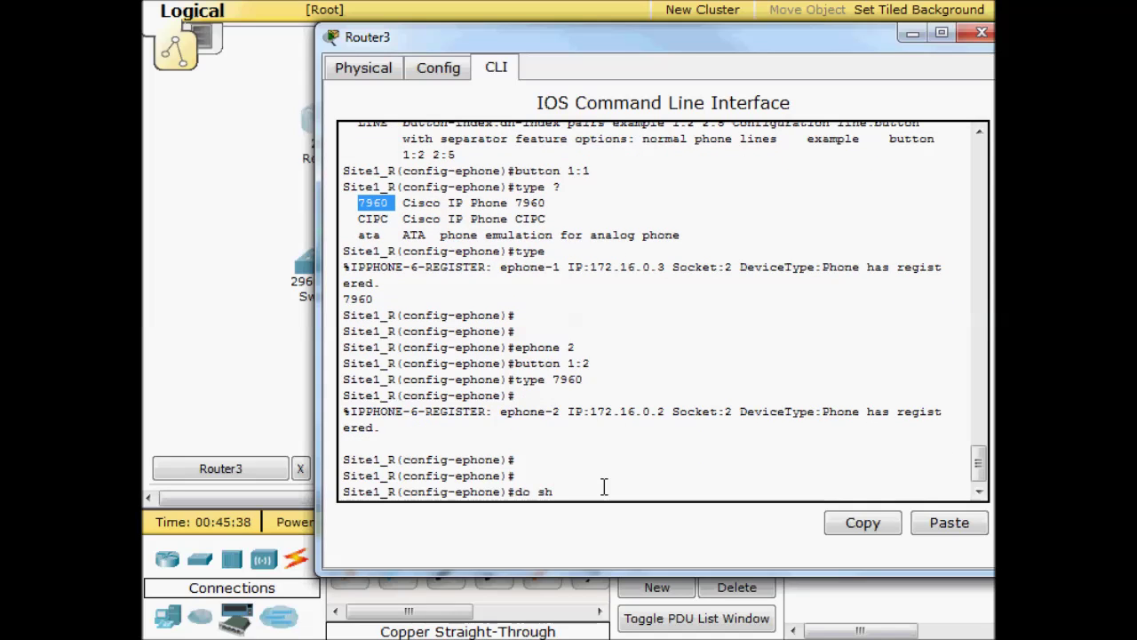
pyautogui.write('ephone')
pyautogui.press('Return')
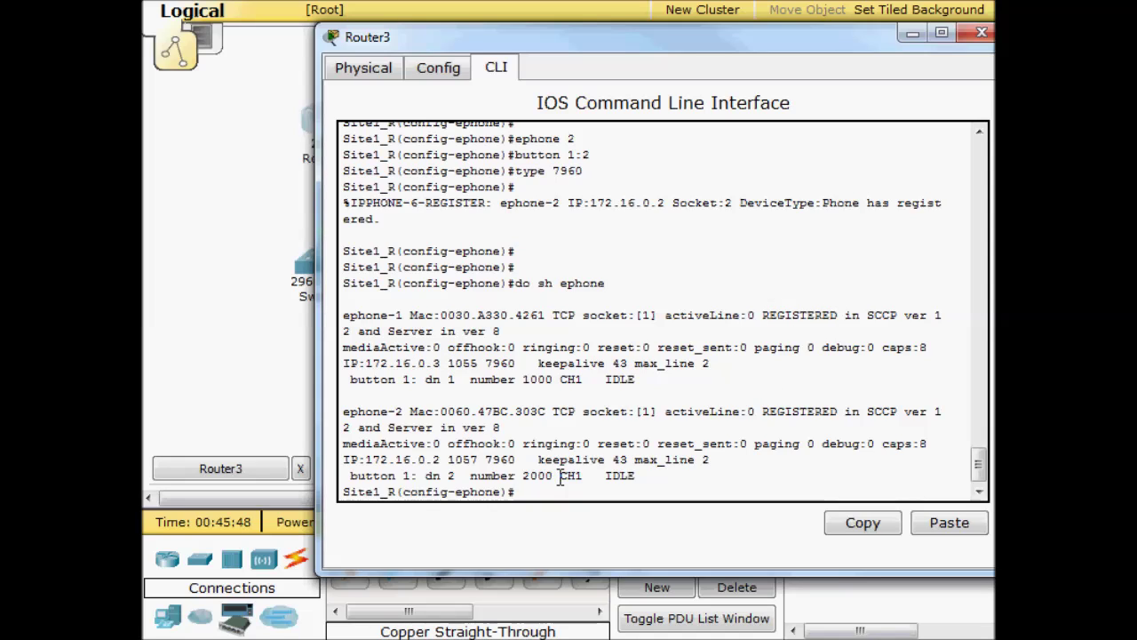
pyautogui.moveTo(858, 46); pyautogui.dragTo(761, 49)
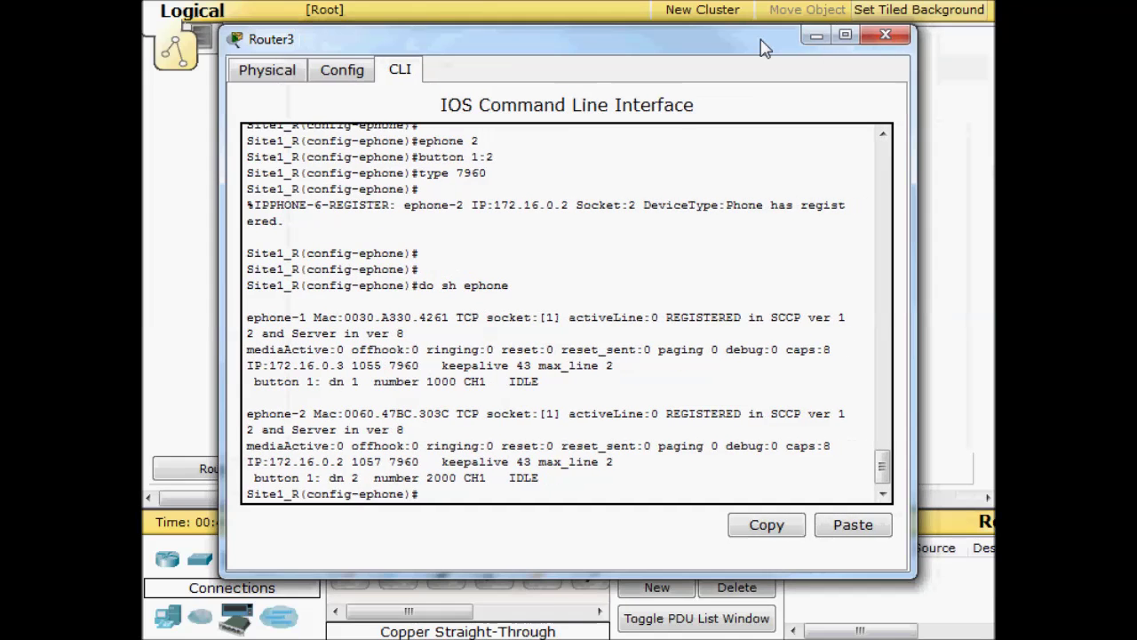
pyautogui.click(884, 35)
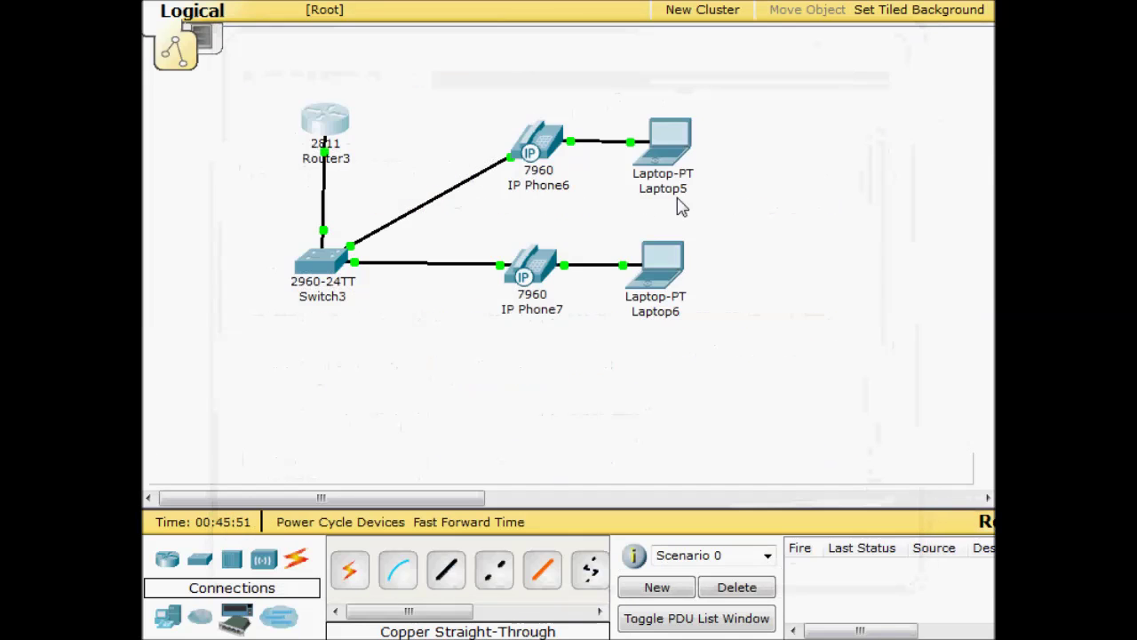
# - Dial extension 2000 from IP Phone6 and place the call
pyautogui.click(548, 141)
pyautogui.moveTo(501, 10); pyautogui.dragTo(733, 29)
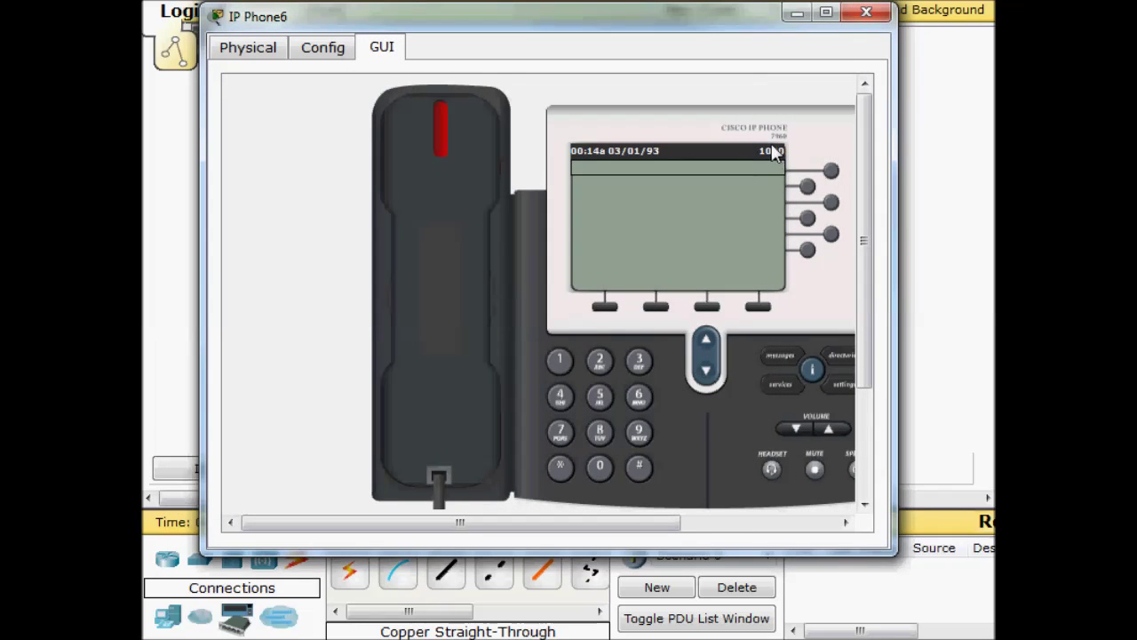
pyautogui.click(598, 469)
pyautogui.click(599, 470)
pyautogui.click(600, 471)
pyautogui.click(450, 306)
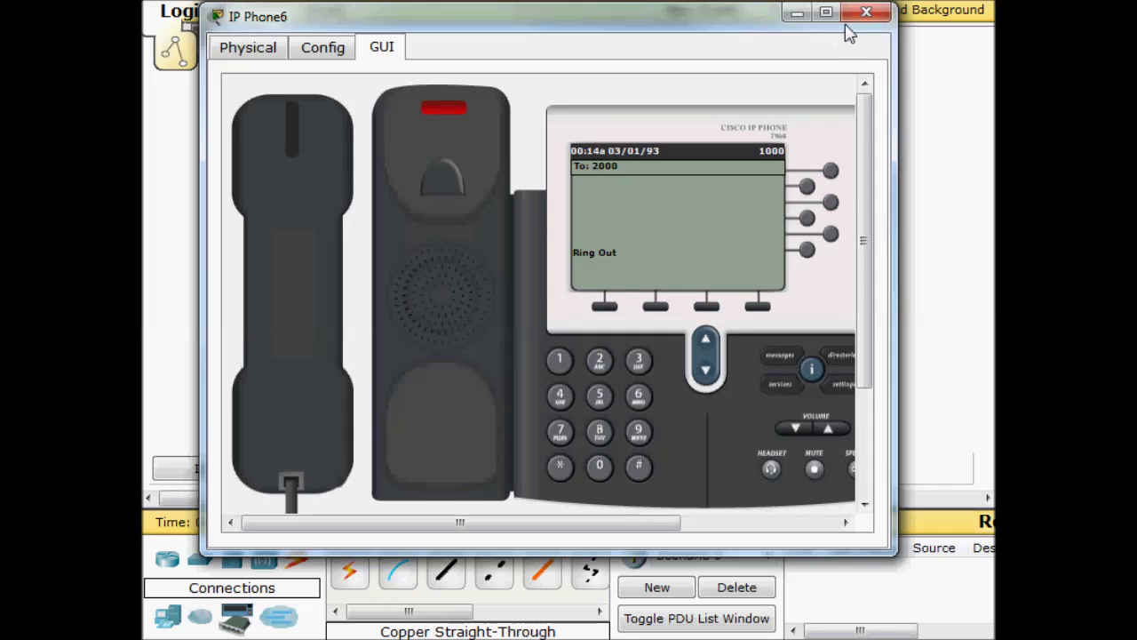
pyautogui.click(797, 12)
# - Answer the incoming call from 1000 on IP Phone7
pyautogui.click(522, 277)
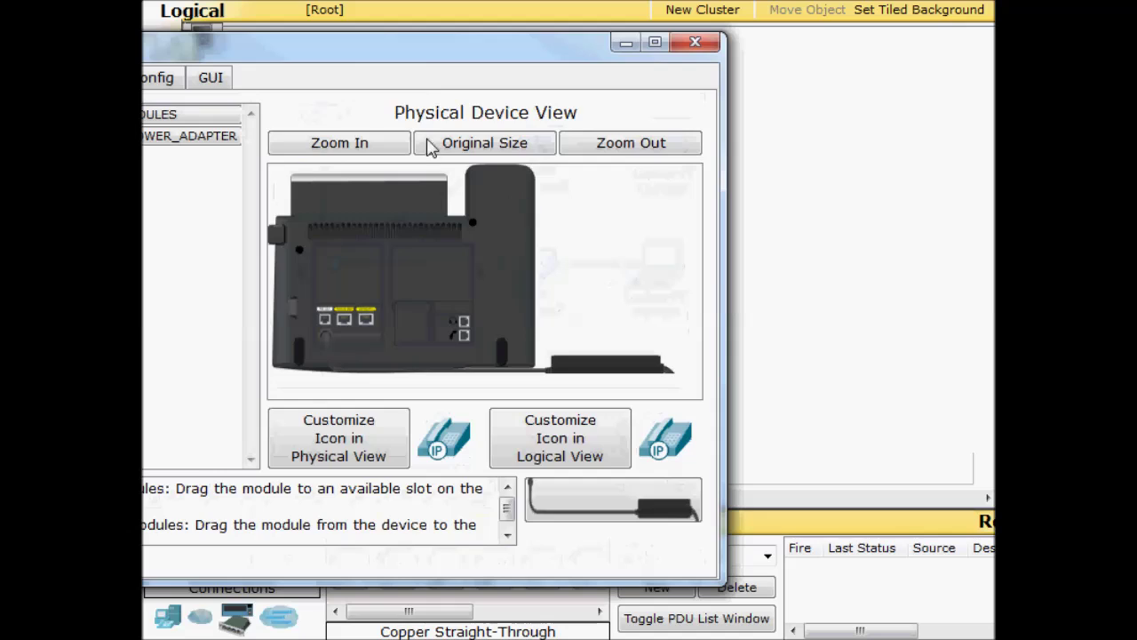
pyautogui.moveTo(431, 56); pyautogui.dragTo(666, 45)
pyautogui.click(441, 70)
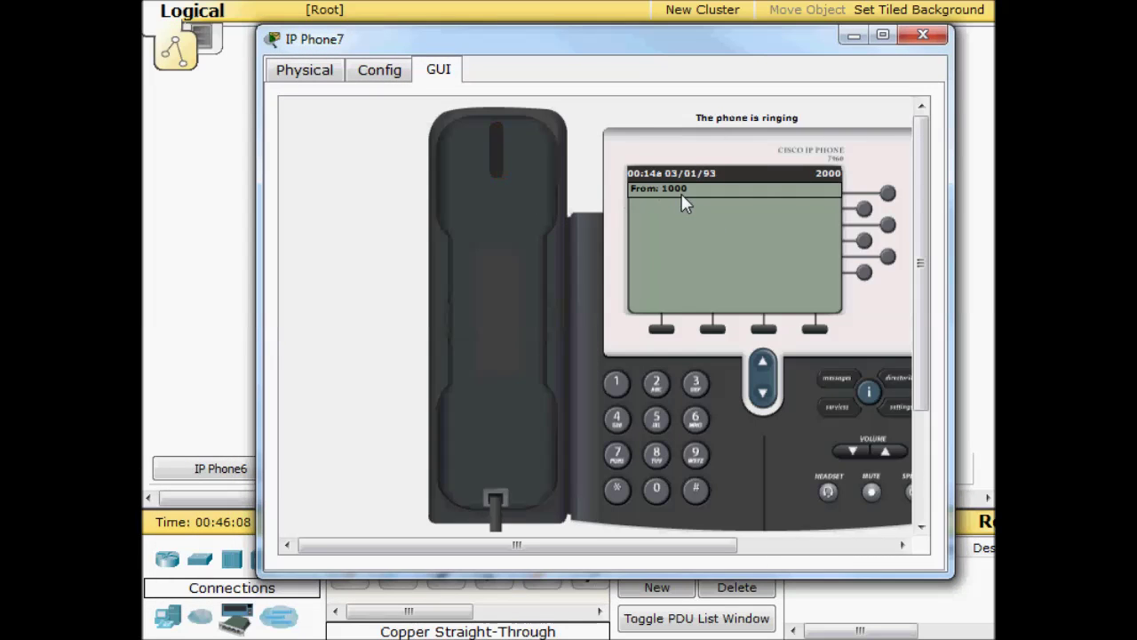
pyautogui.click(500, 354)
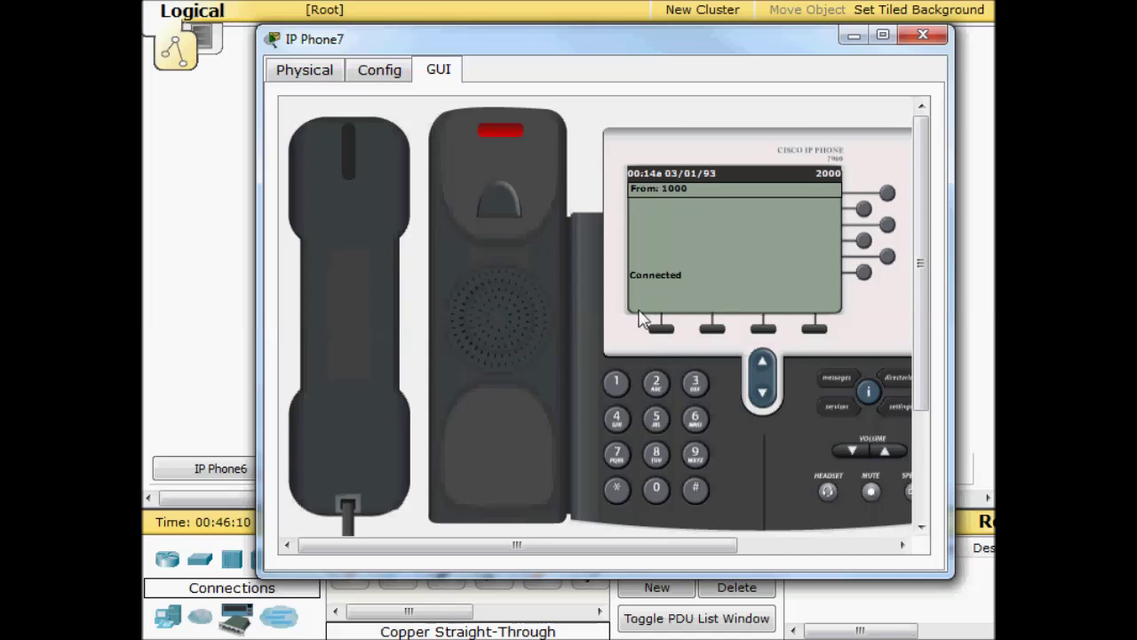
pyautogui.moveTo(667, 545); pyautogui.dragTo(748, 544)
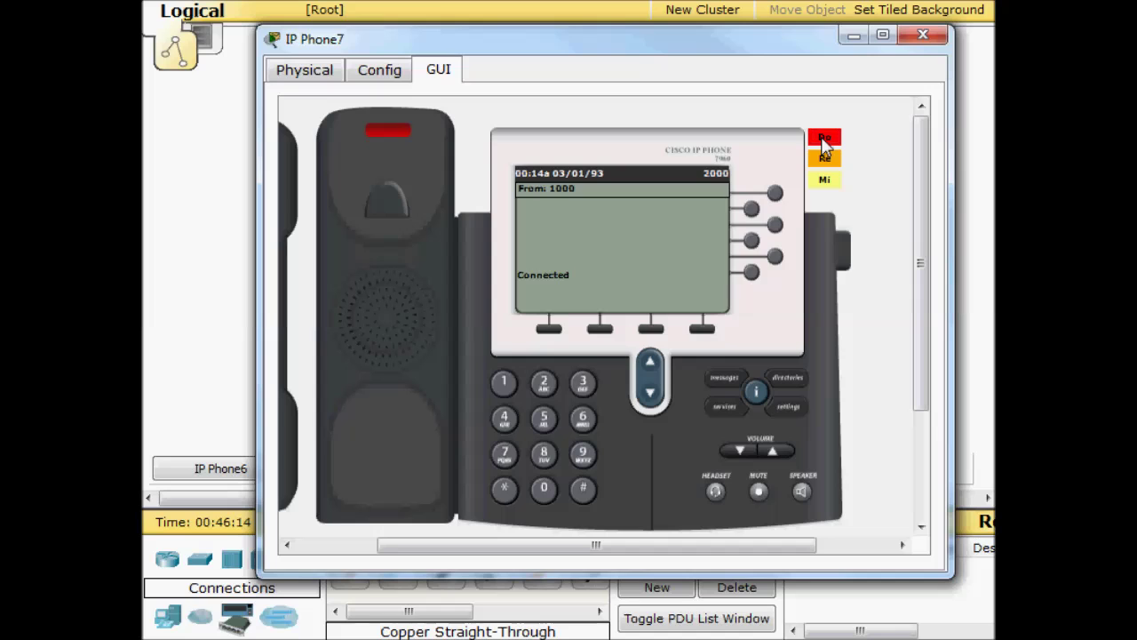
pyautogui.click(925, 36)
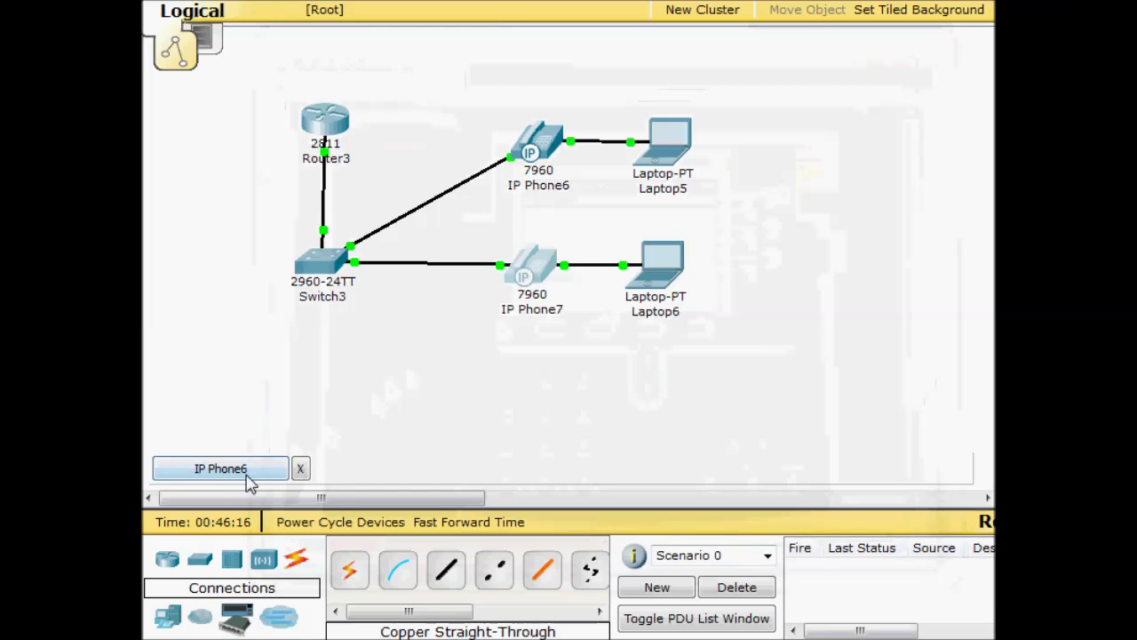
# - Hang up the call on IP Phone6 and close its window
pyautogui.click(247, 474)
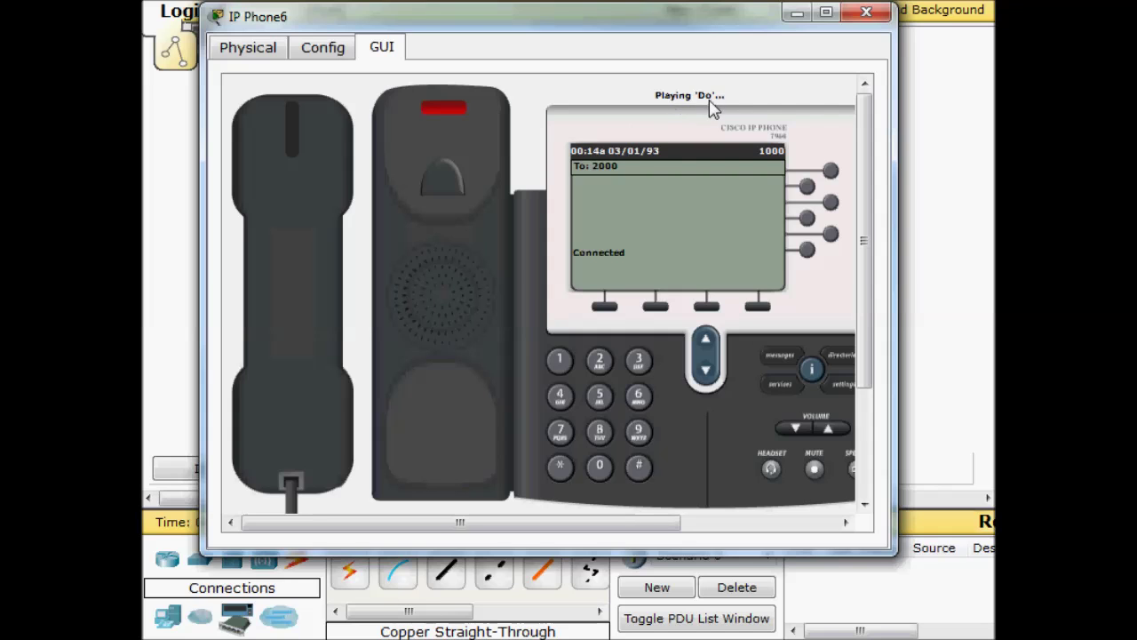
pyautogui.click(301, 303)
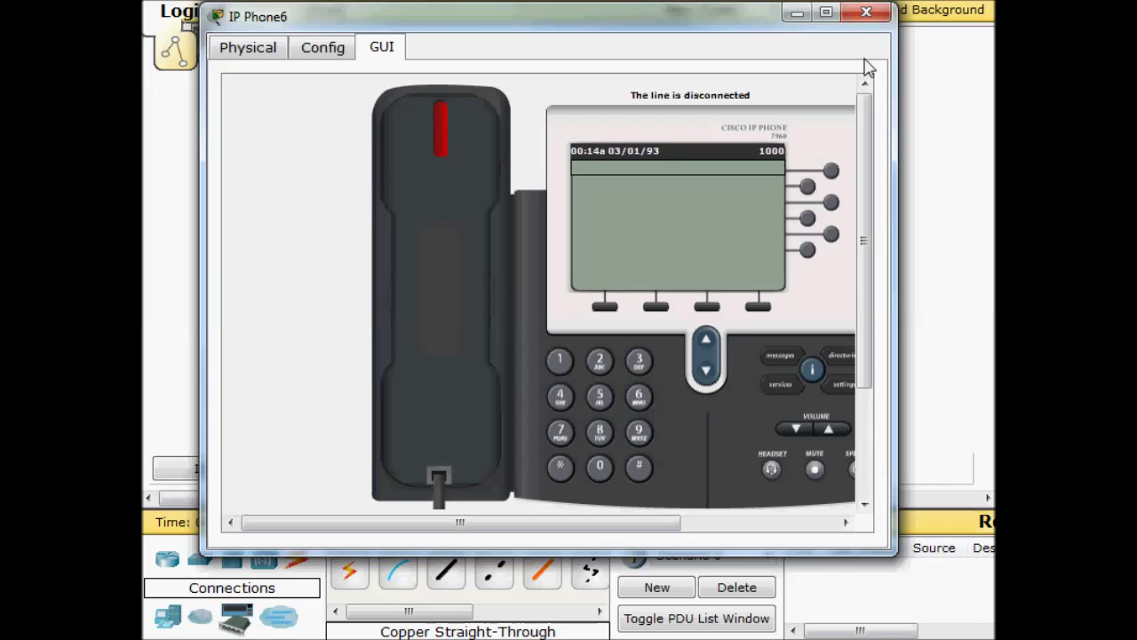
pyautogui.click(866, 11)
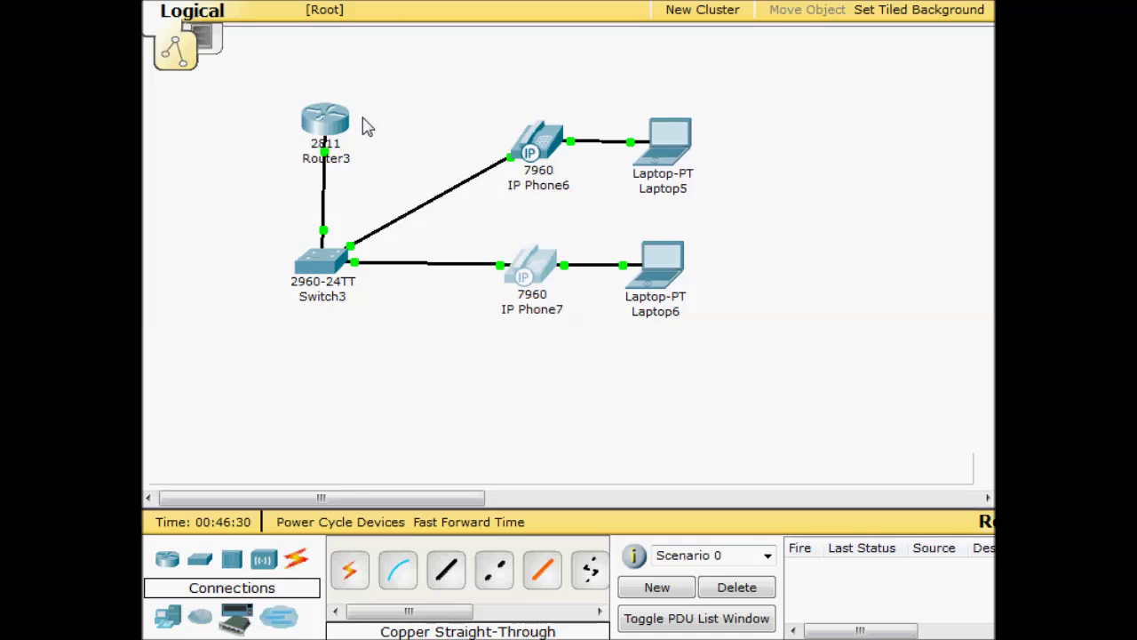
# - Check Site1_R's ports: Fa0/1.10 192.168.0.1/24, Fa0/1.20 172.16.0.1/24, Loopback0 10.0.0.1/32 all up
pyautogui.moveTo(327, 244)
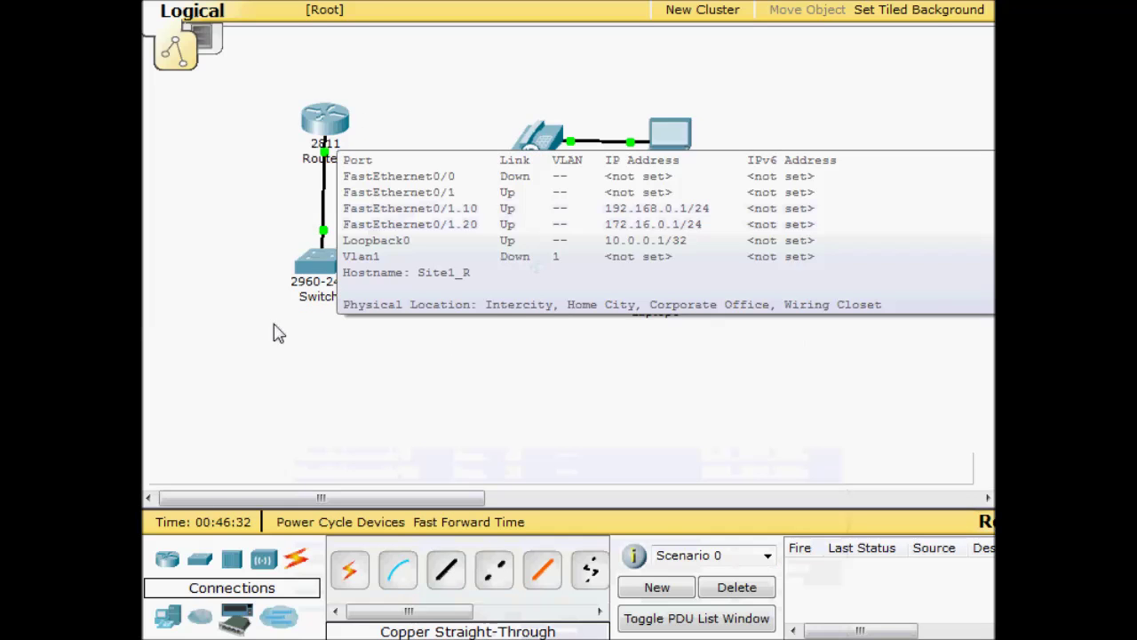